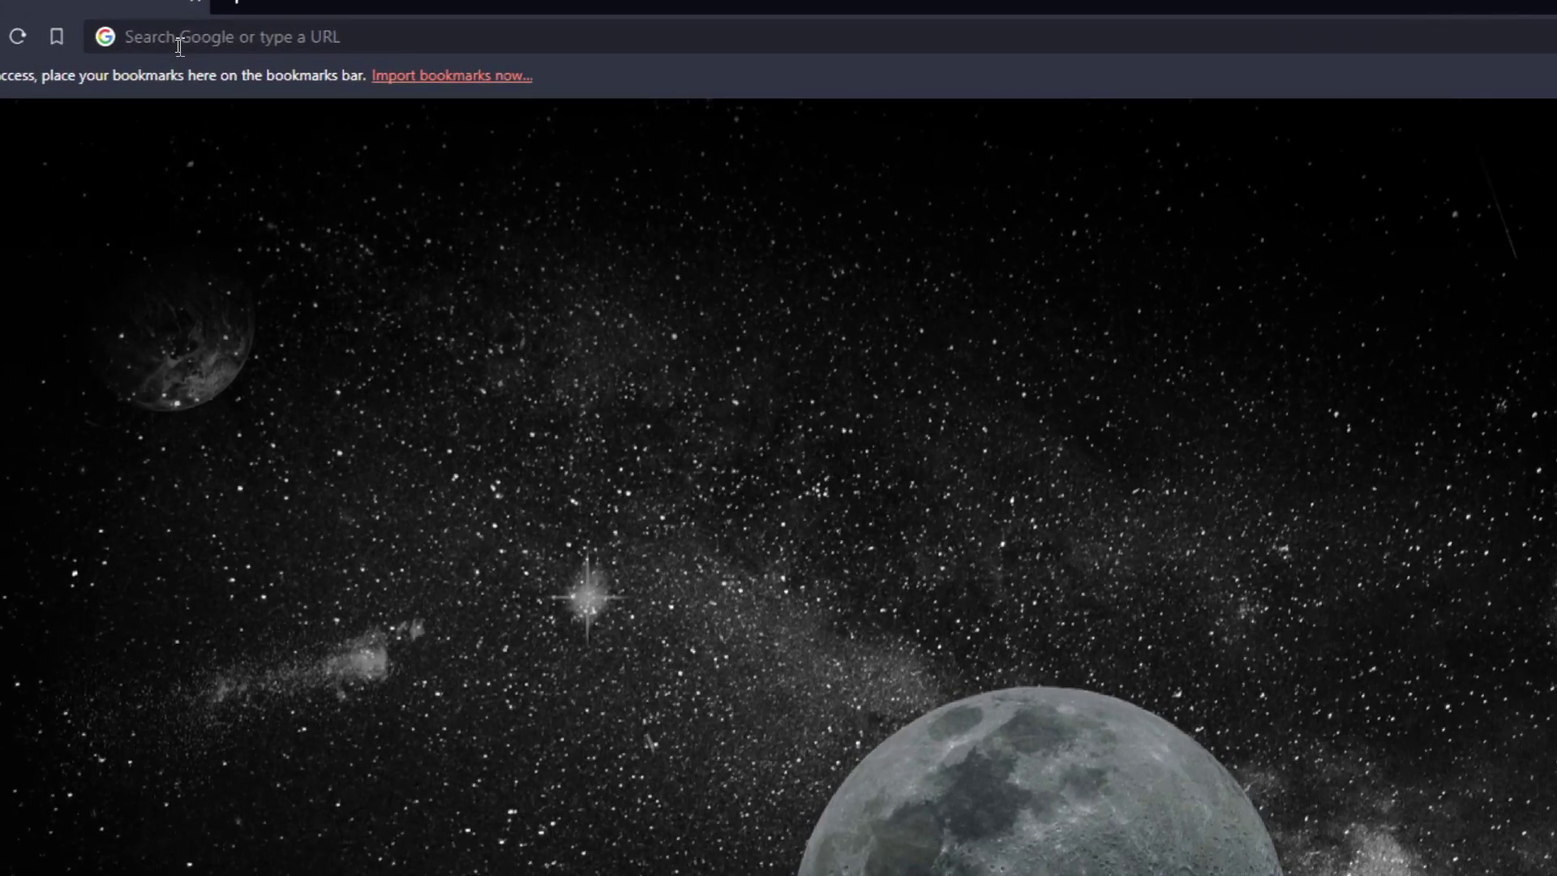
# Enter ecwid.com into the address bar of the blank new tab.
pyautogui.click(178, 46)
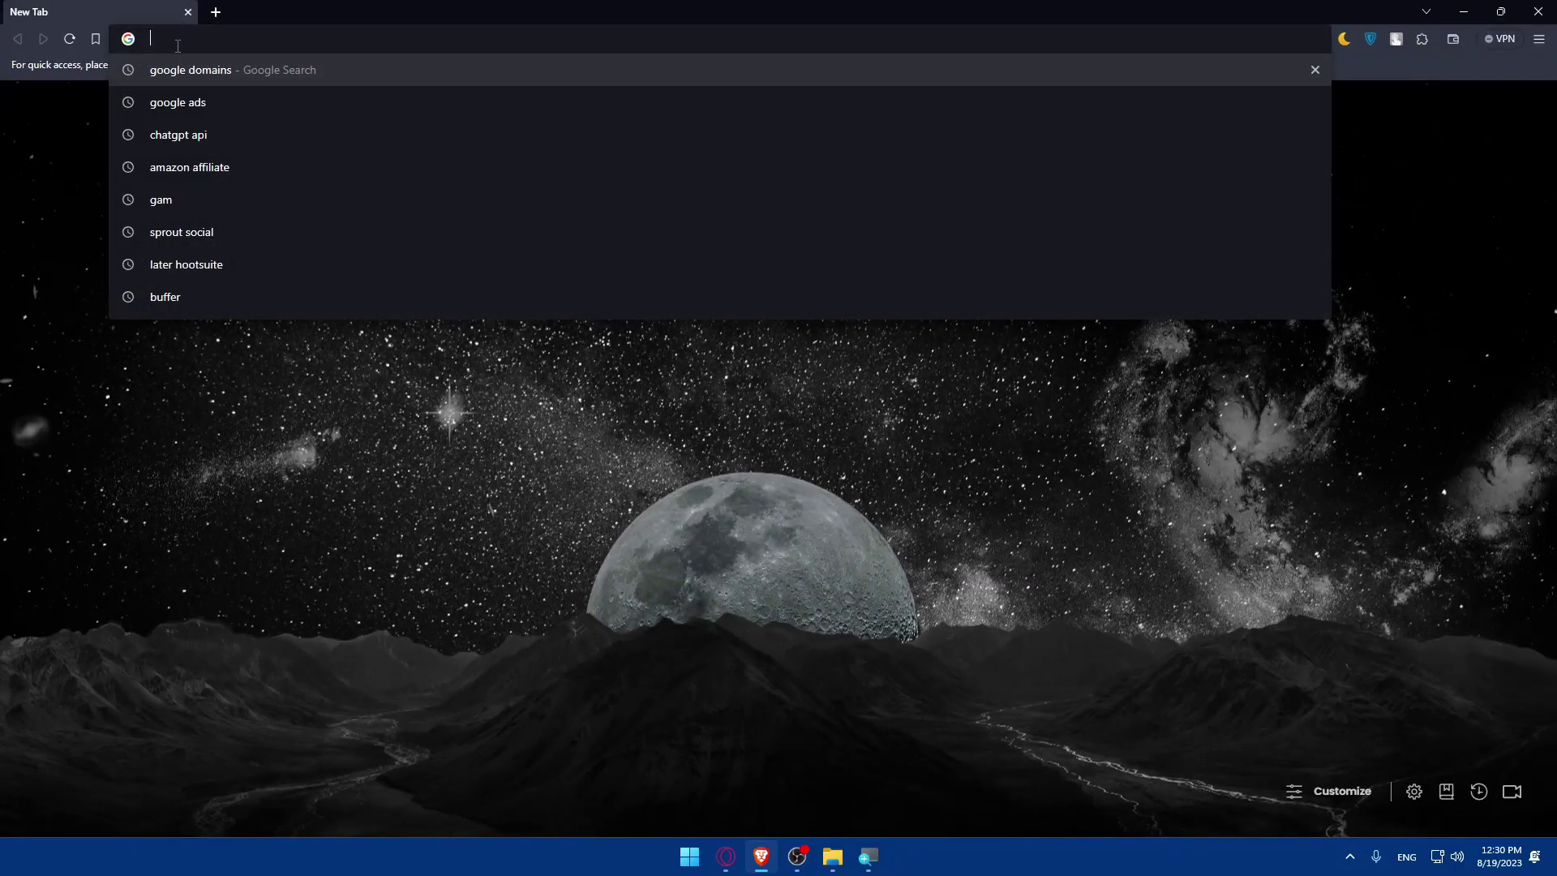
pyautogui.write('exc')
pyautogui.press('BackSpace')
pyautogui.press('BackSpace')
pyautogui.write('cwid')
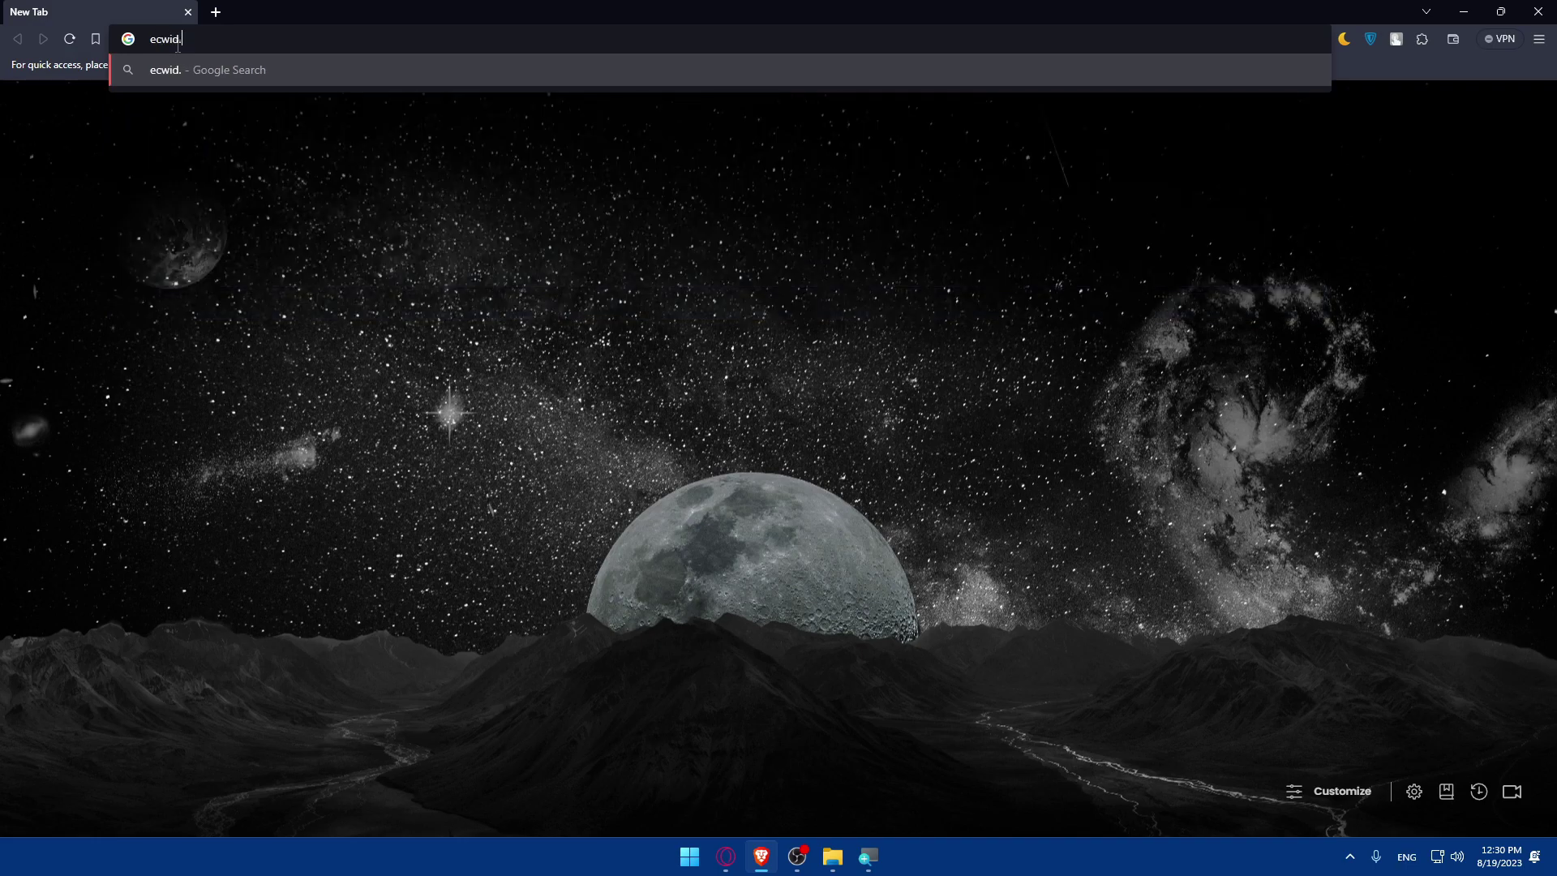
pyautogui.write('.com')
# Load ecwid.com, browse the pricing plans, view the sign-in page, then return to pricing.
pyautogui.press('Return')
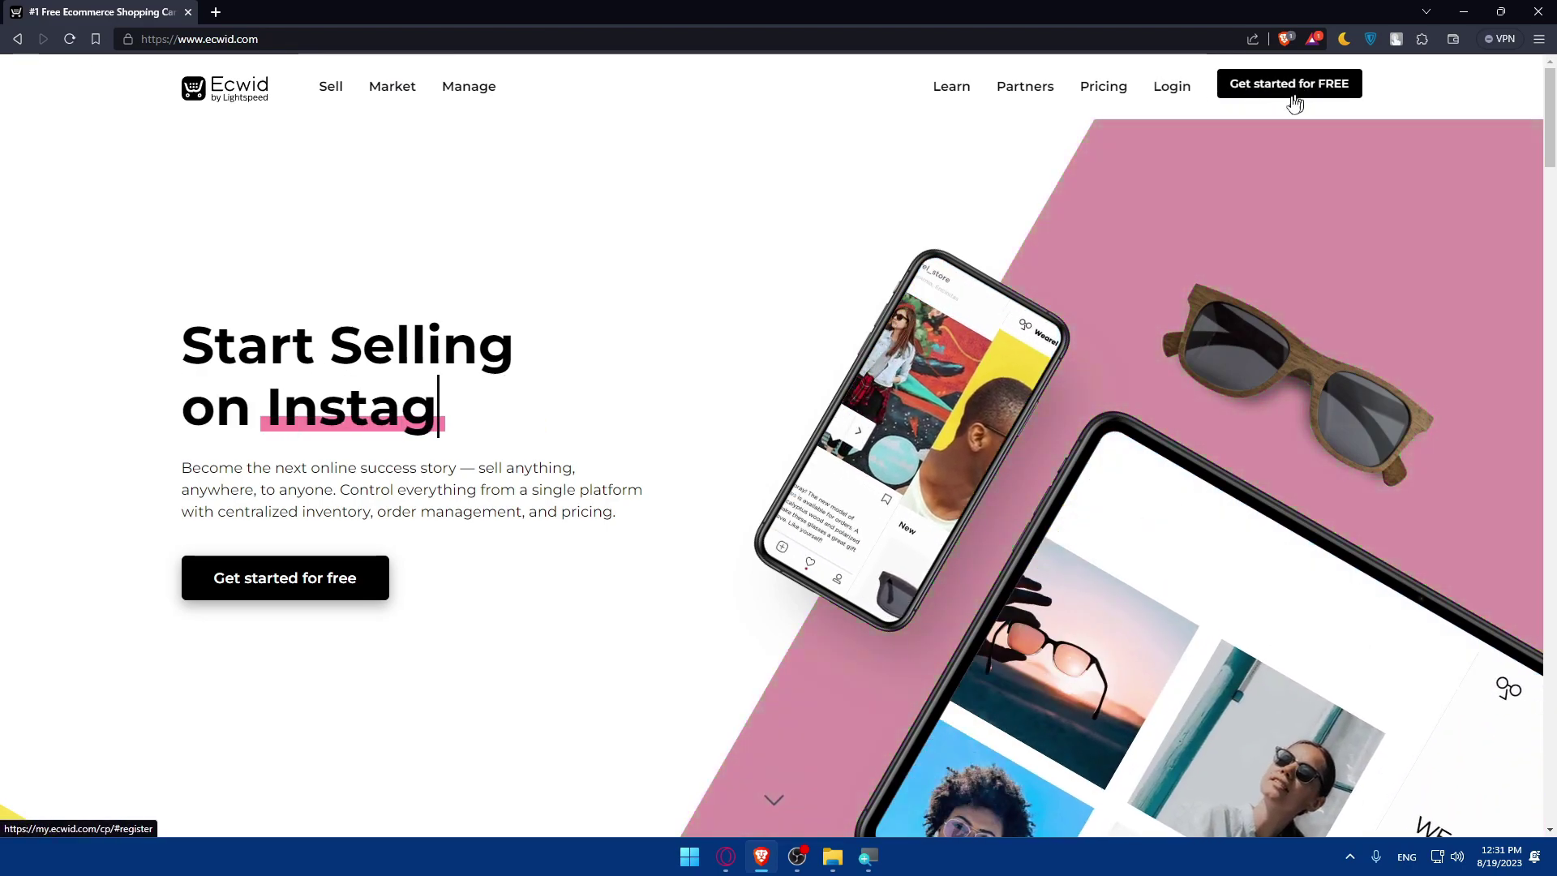
pyautogui.click(1105, 89)
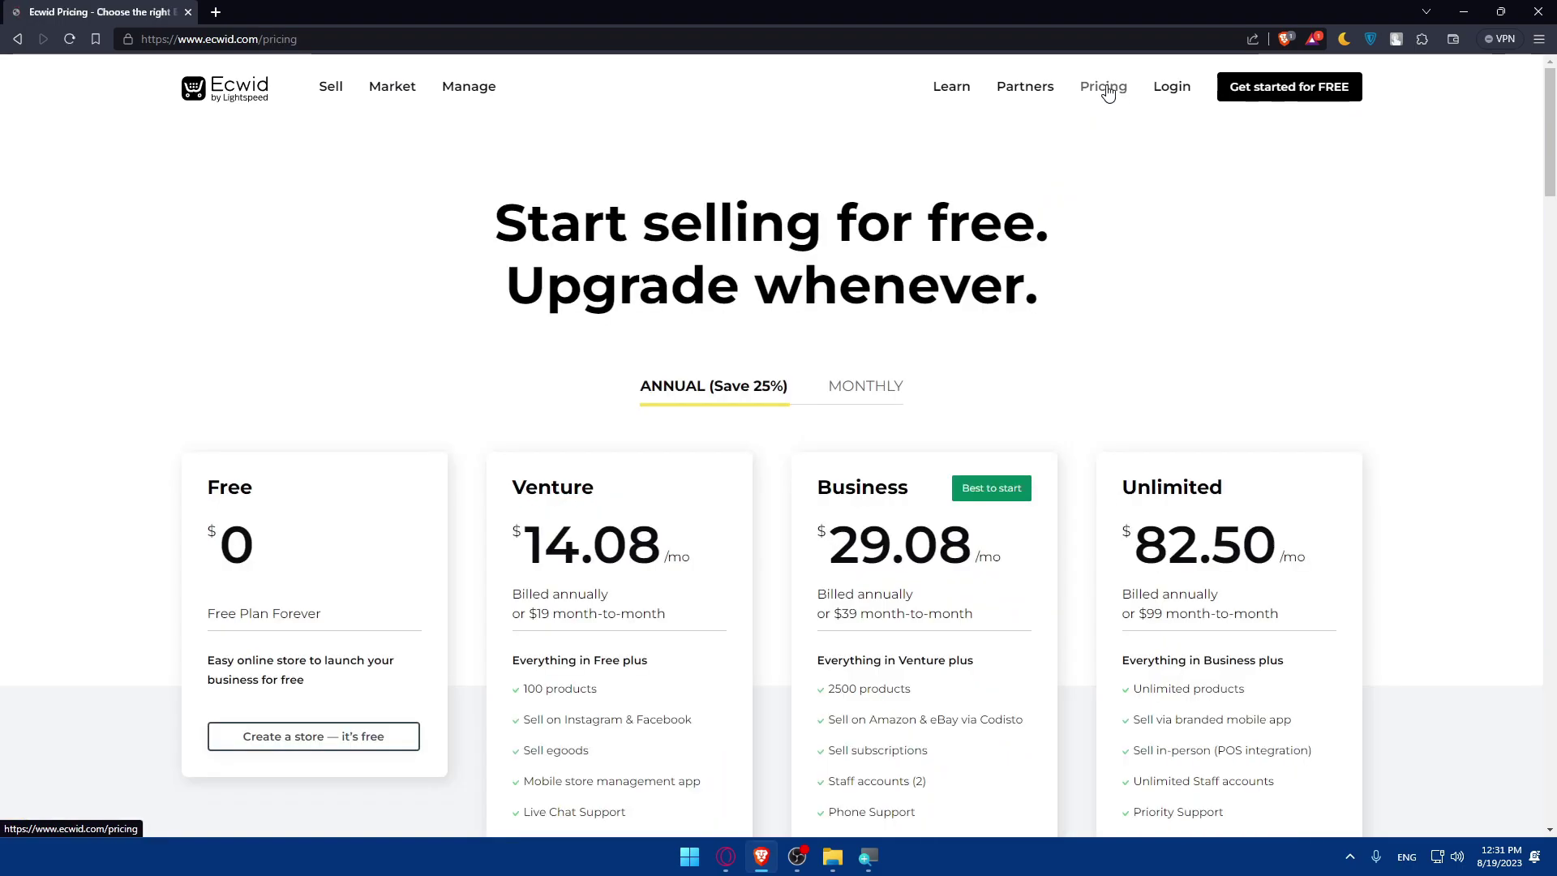
pyautogui.scroll(-3, 795, 274)
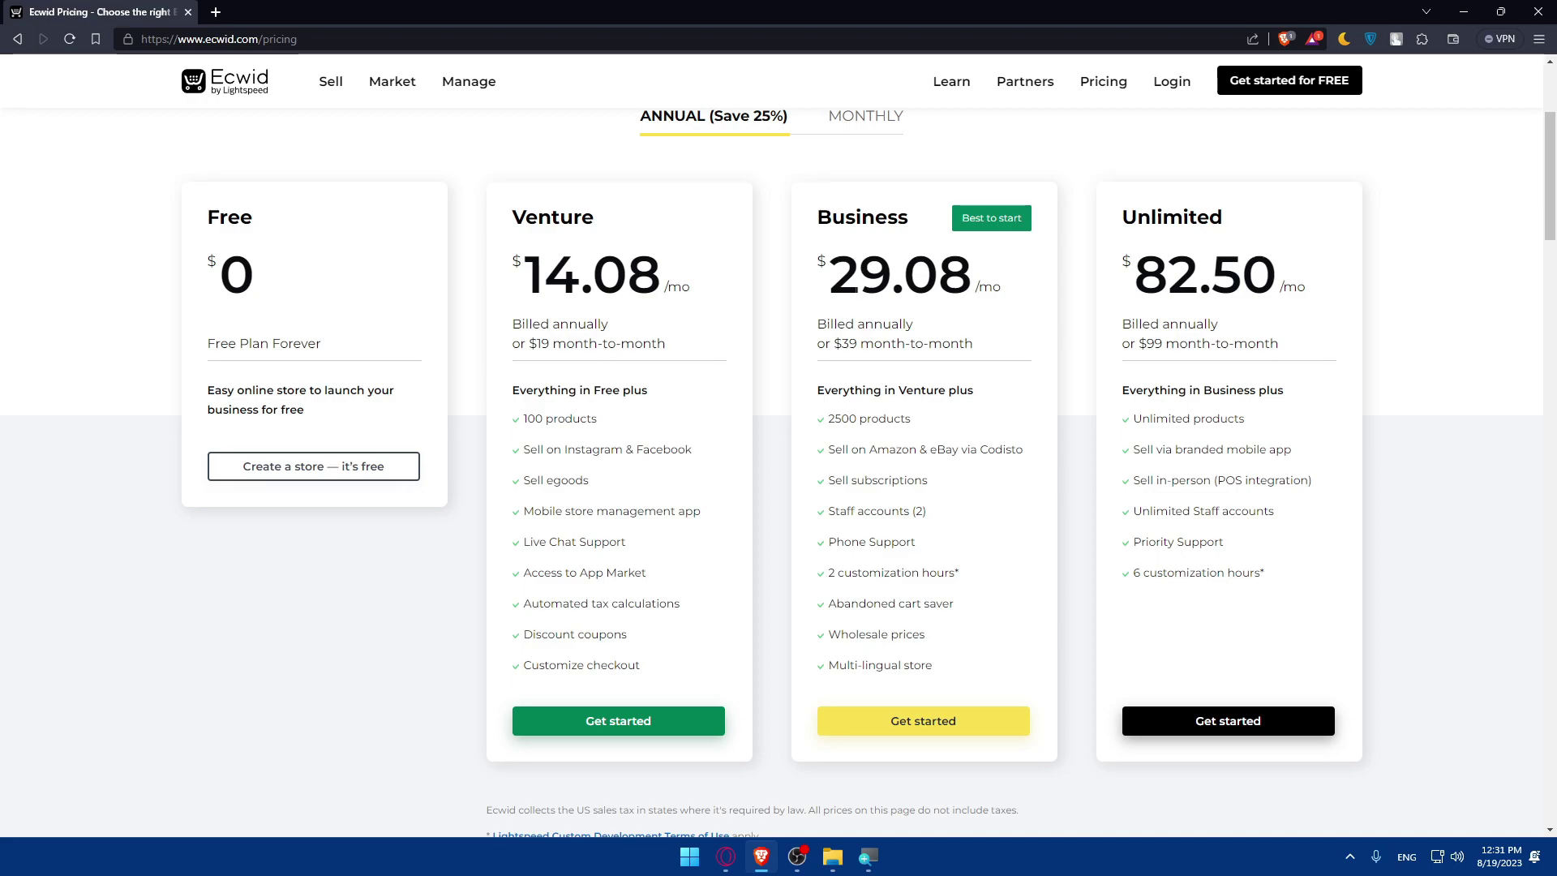
pyautogui.scroll(-7, 855, 300)
pyautogui.scroll(-2, 855, 300)
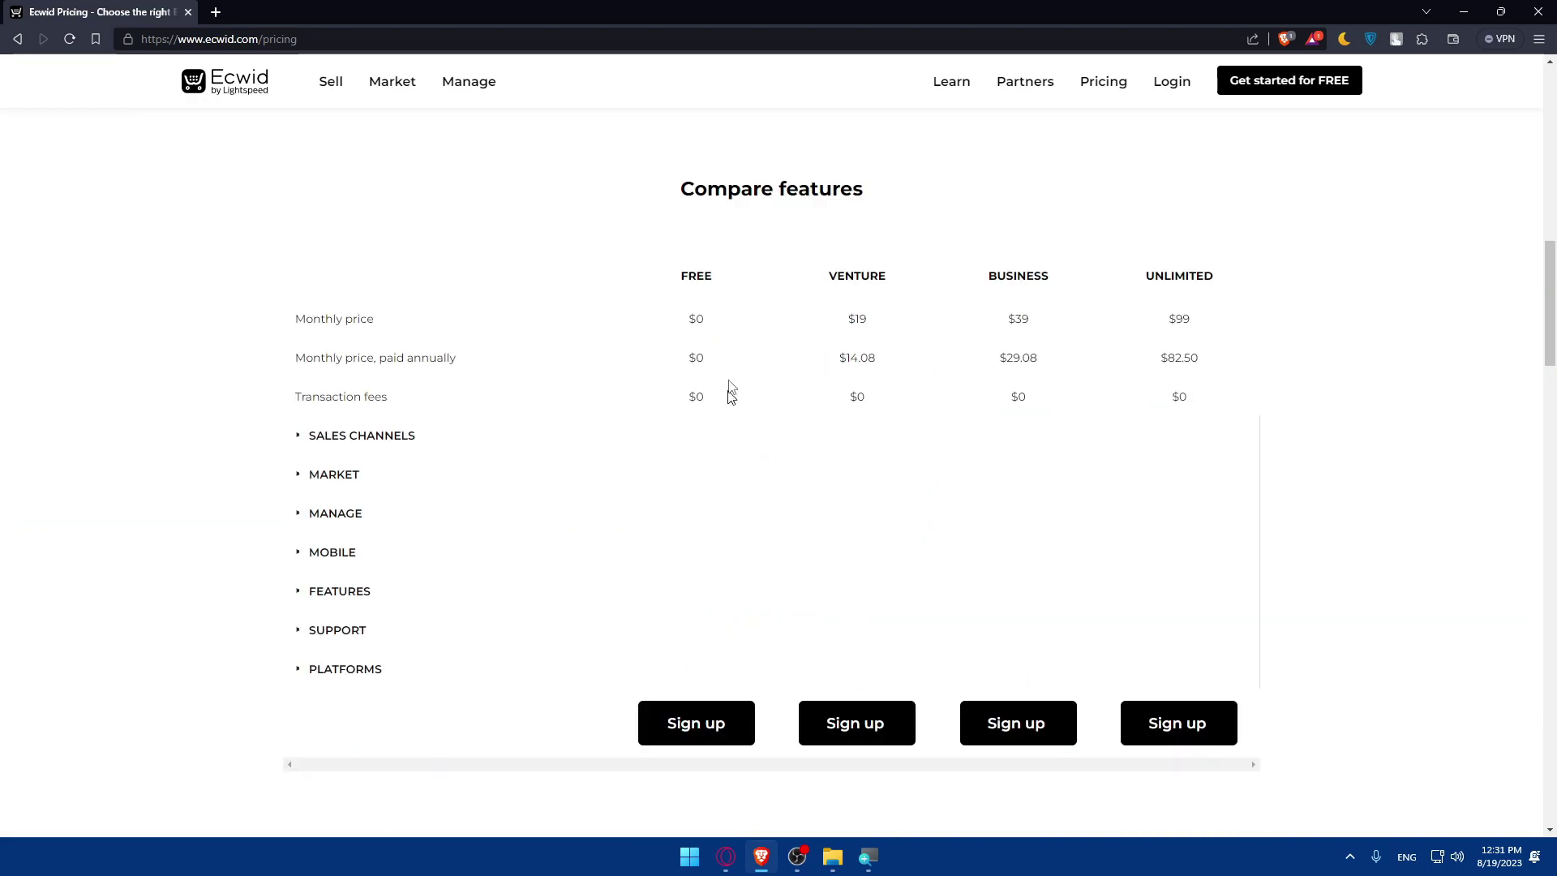
pyautogui.scroll(11, 844, 381)
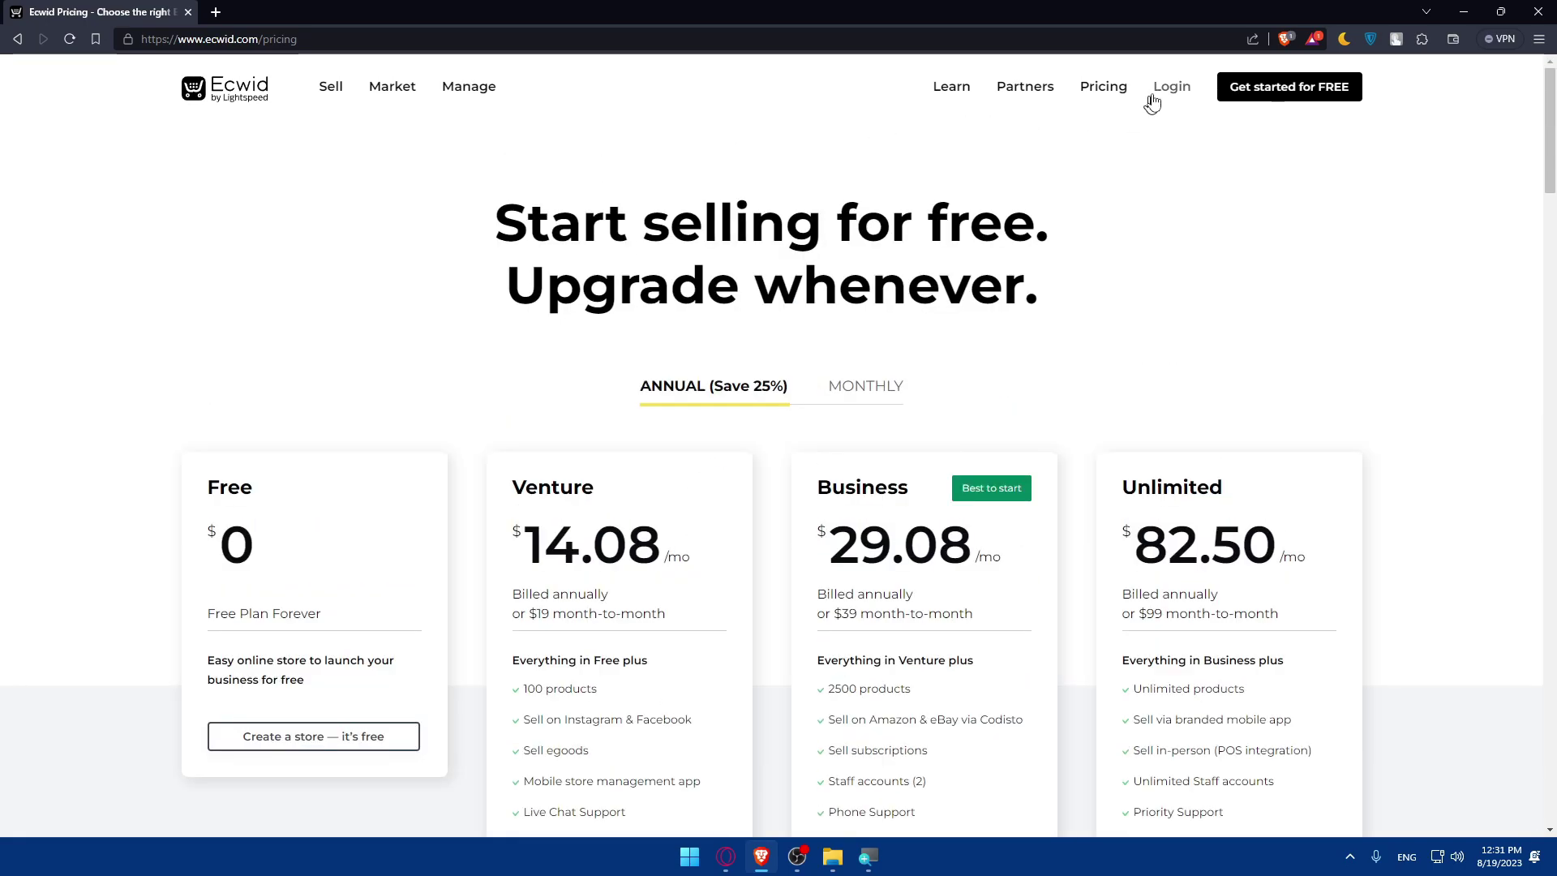
pyautogui.click(1162, 96)
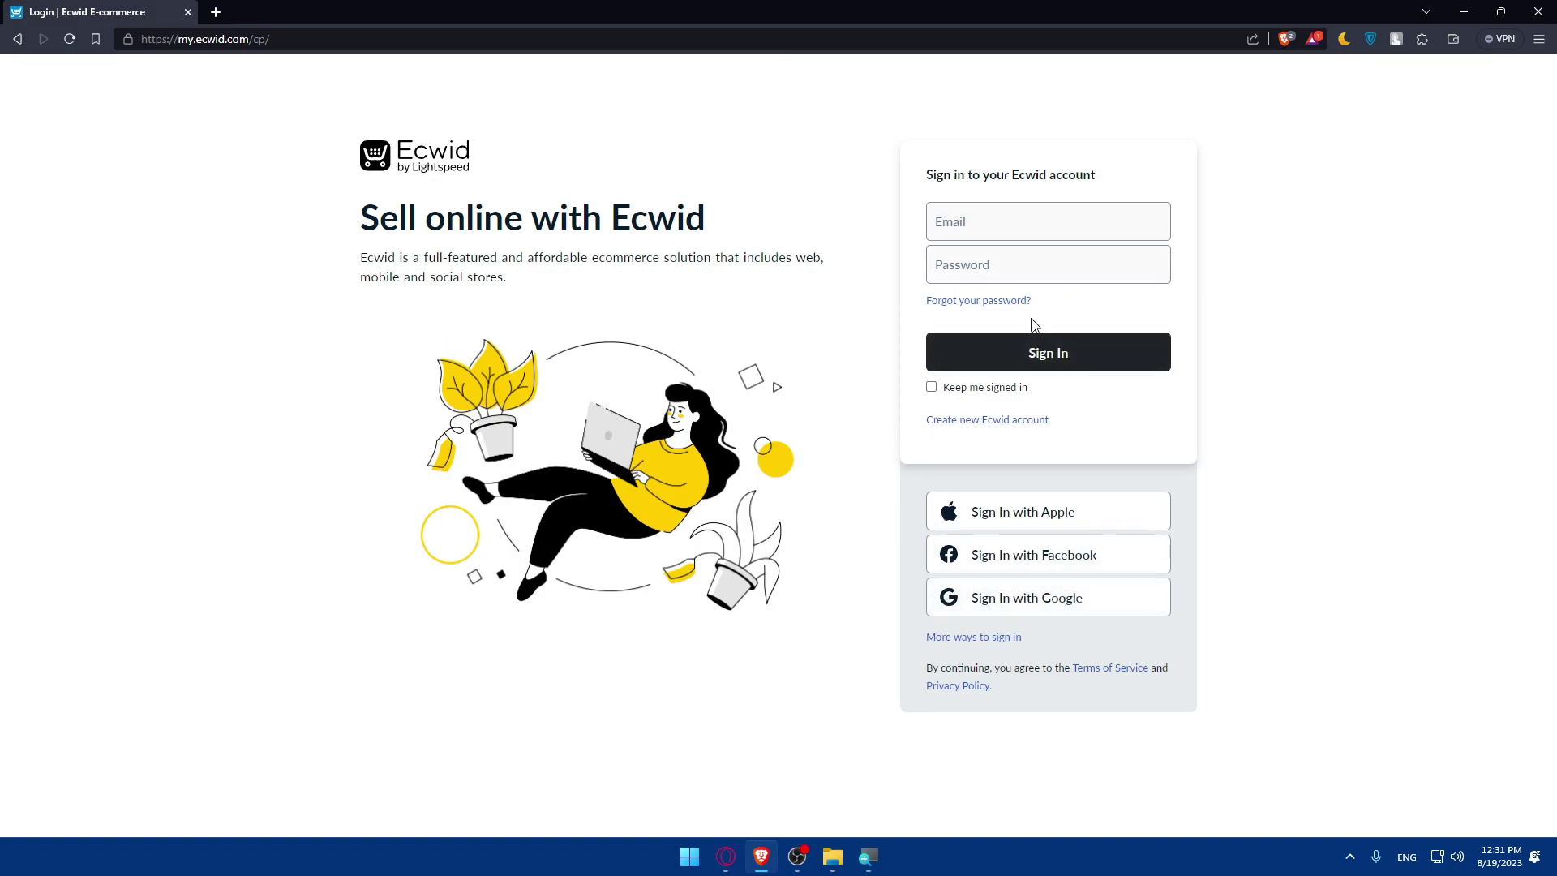
pyautogui.hotkey('alt', 'Left')
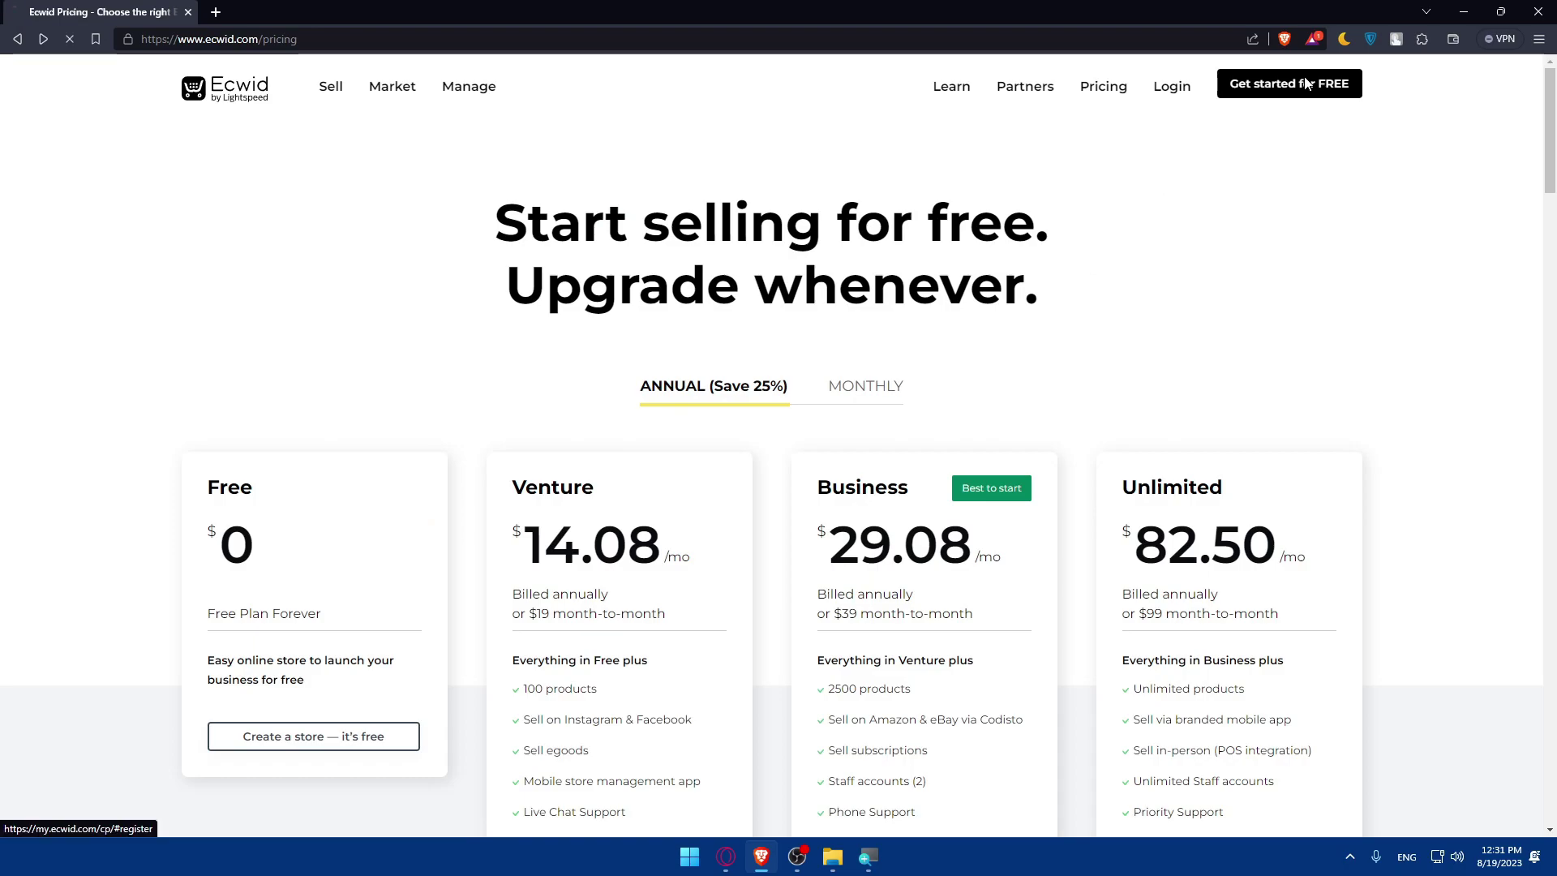
# Sign up for a free Ecwid account using a Google account.
pyautogui.click(1302, 81)
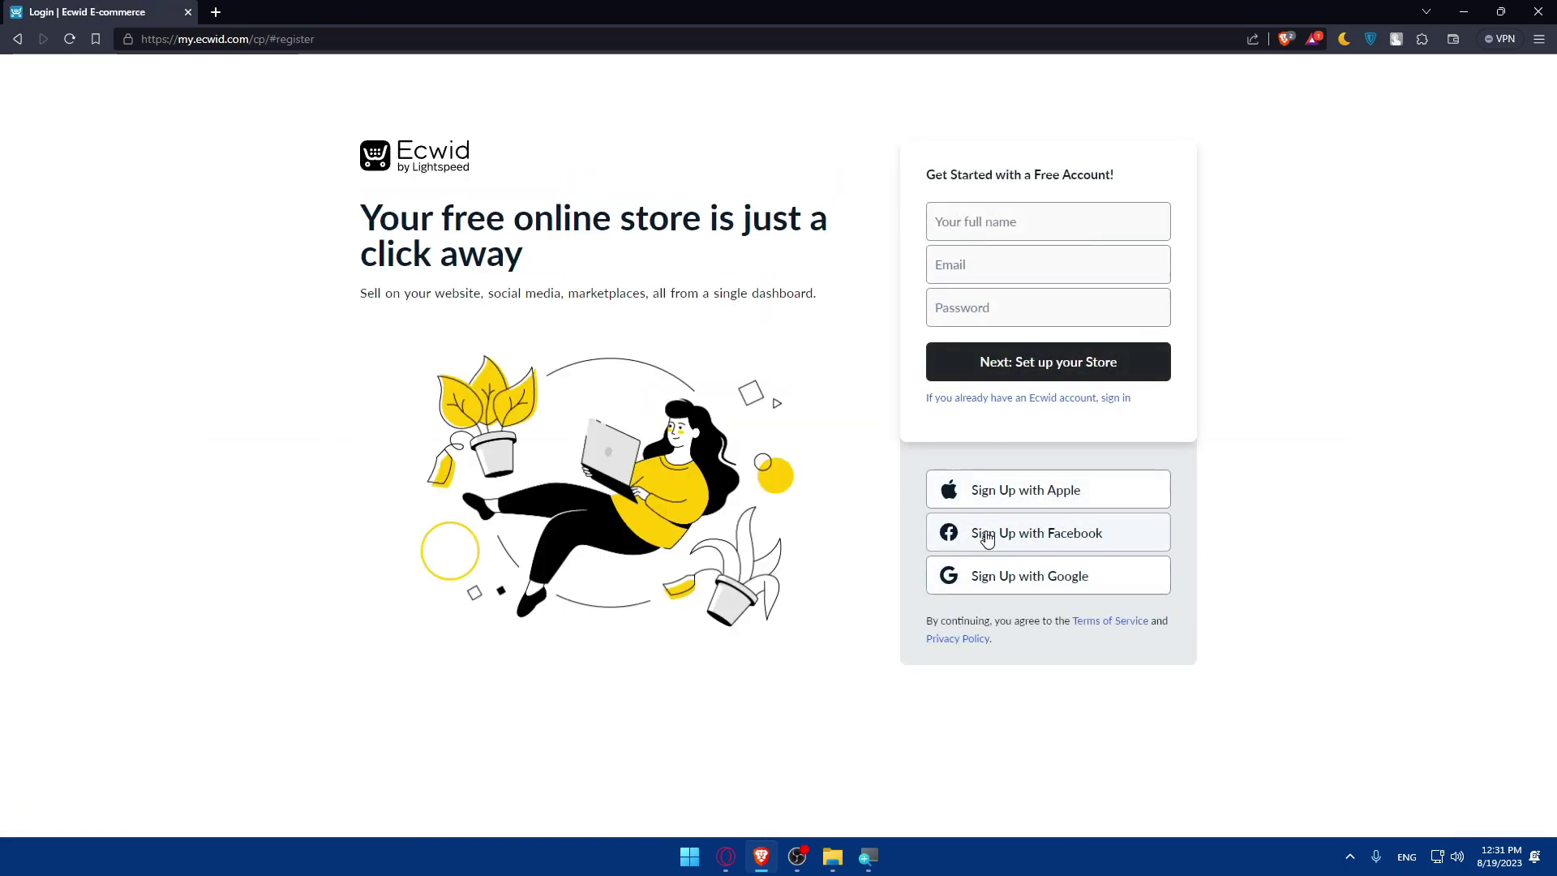
pyautogui.click(1019, 577)
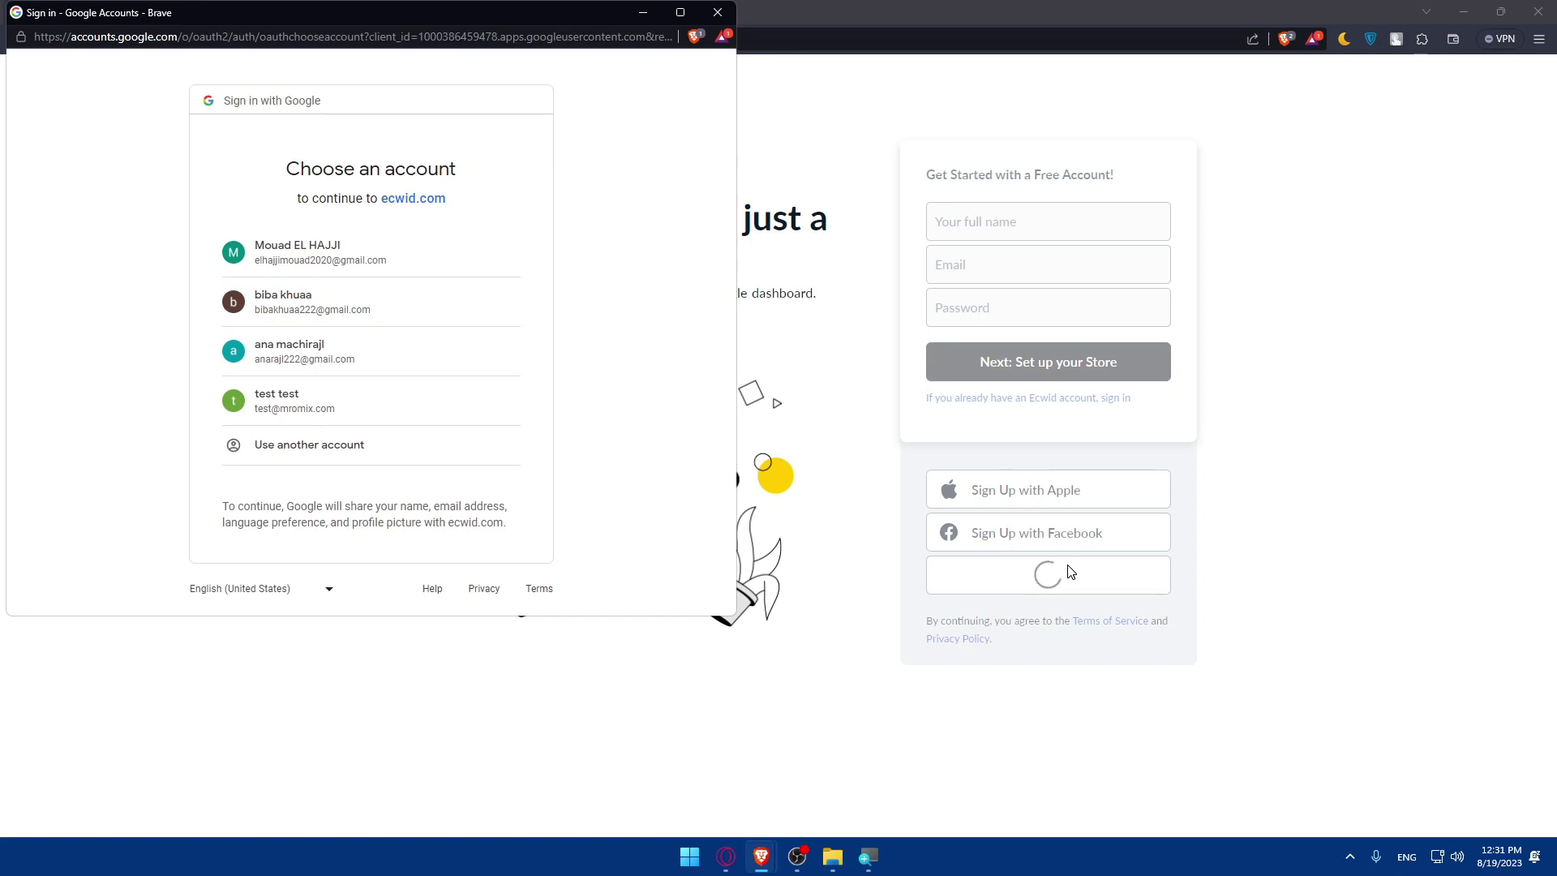
pyautogui.click(313, 305)
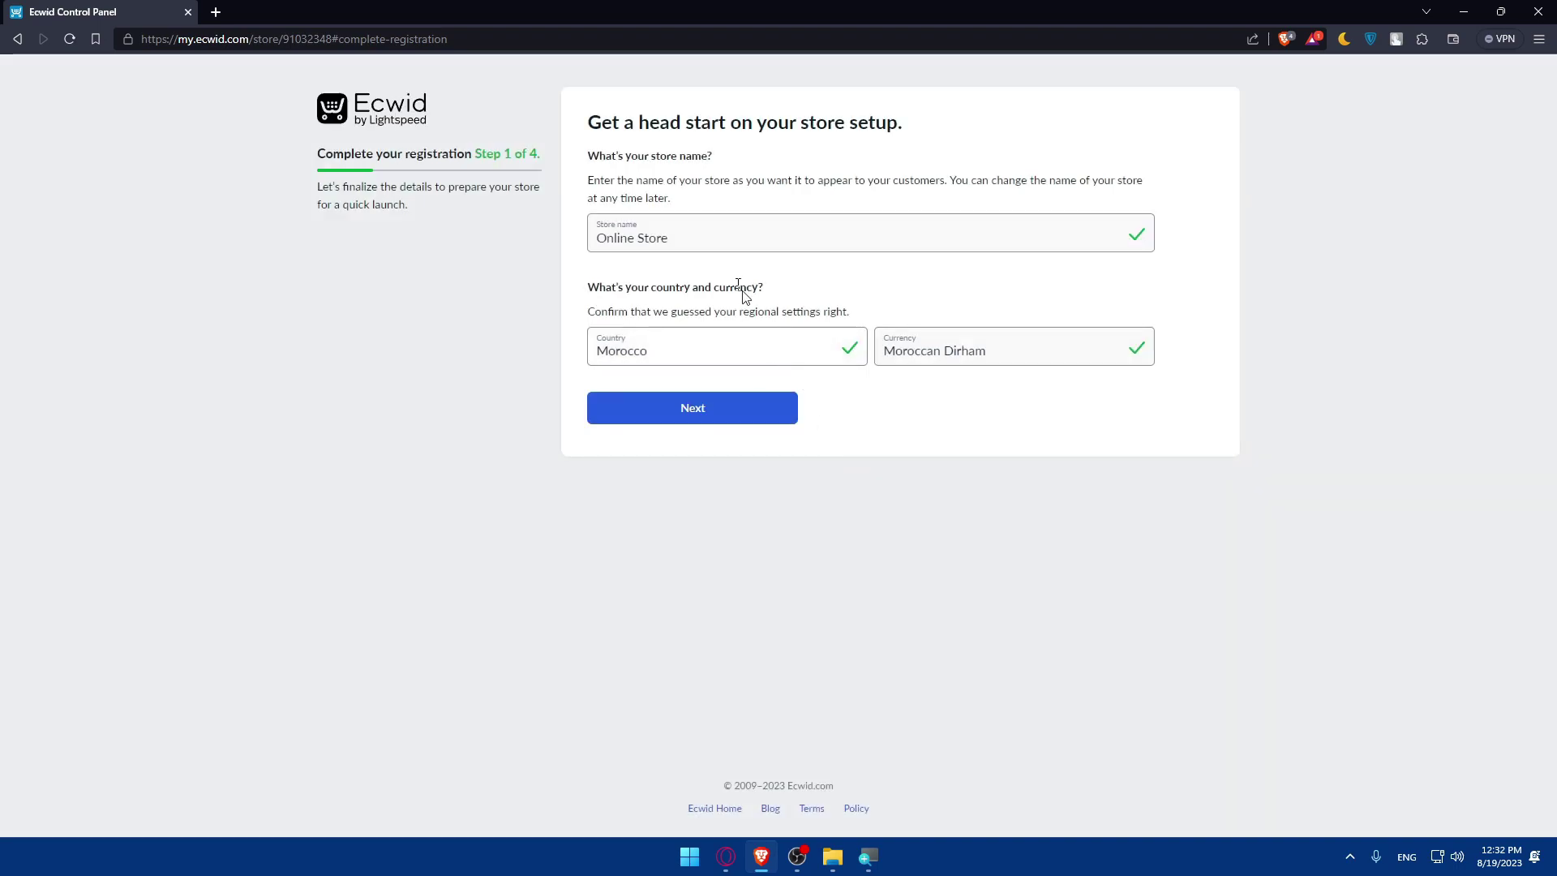
# Replace the store name with OmixStore, set currency to U.S. dollar, and submit step 1.
pyautogui.press('Tab')
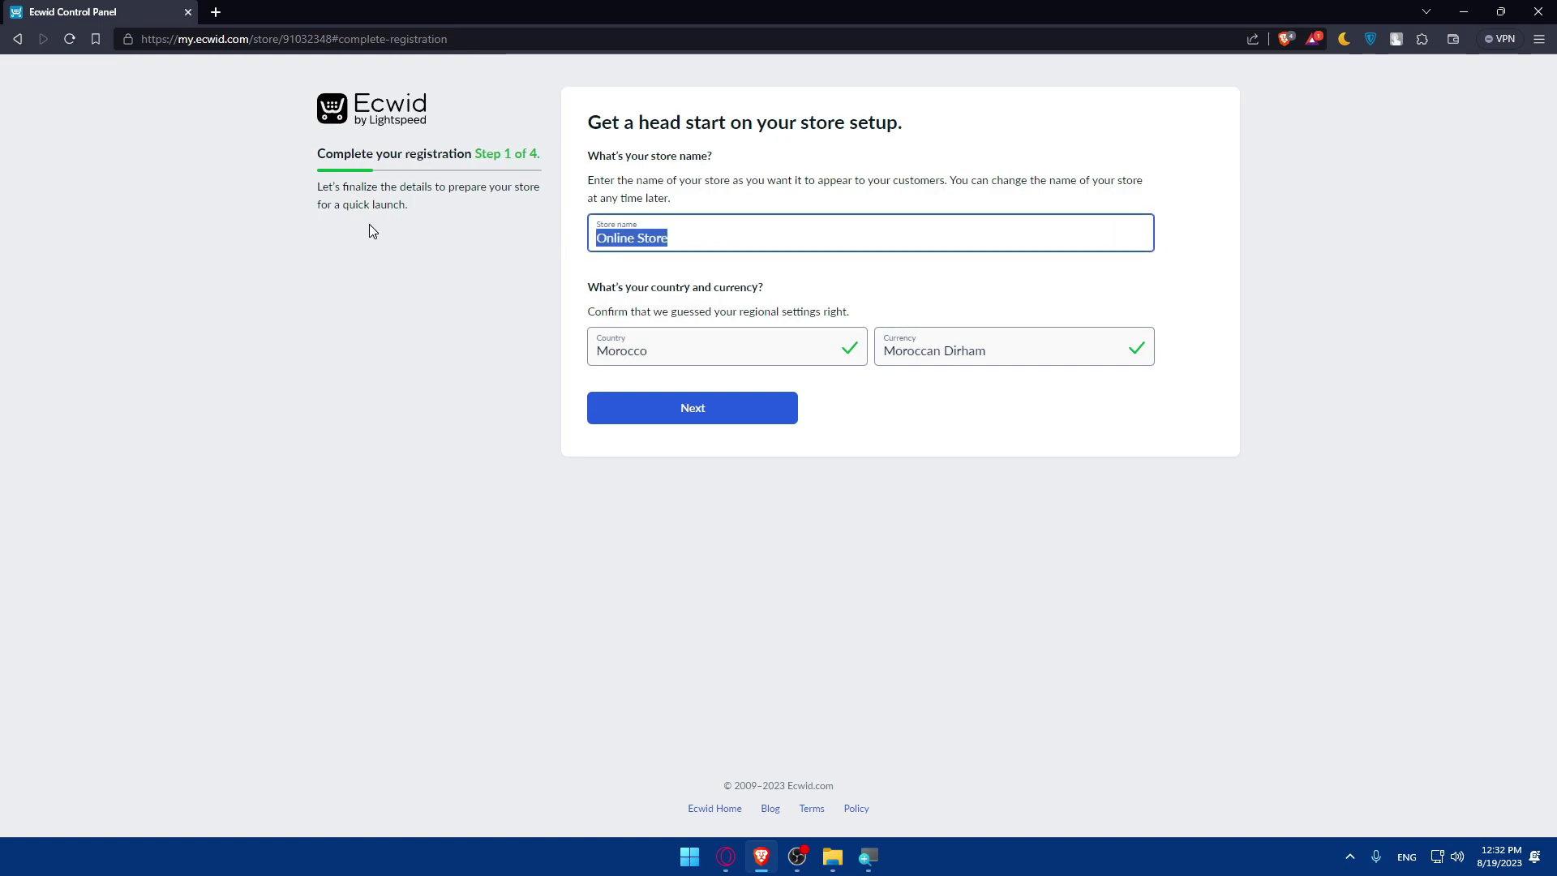
pyautogui.write('OmixStore')
pyautogui.click(709, 348)
pyautogui.click(913, 352)
pyautogui.press('u')
pyautogui.press('d')
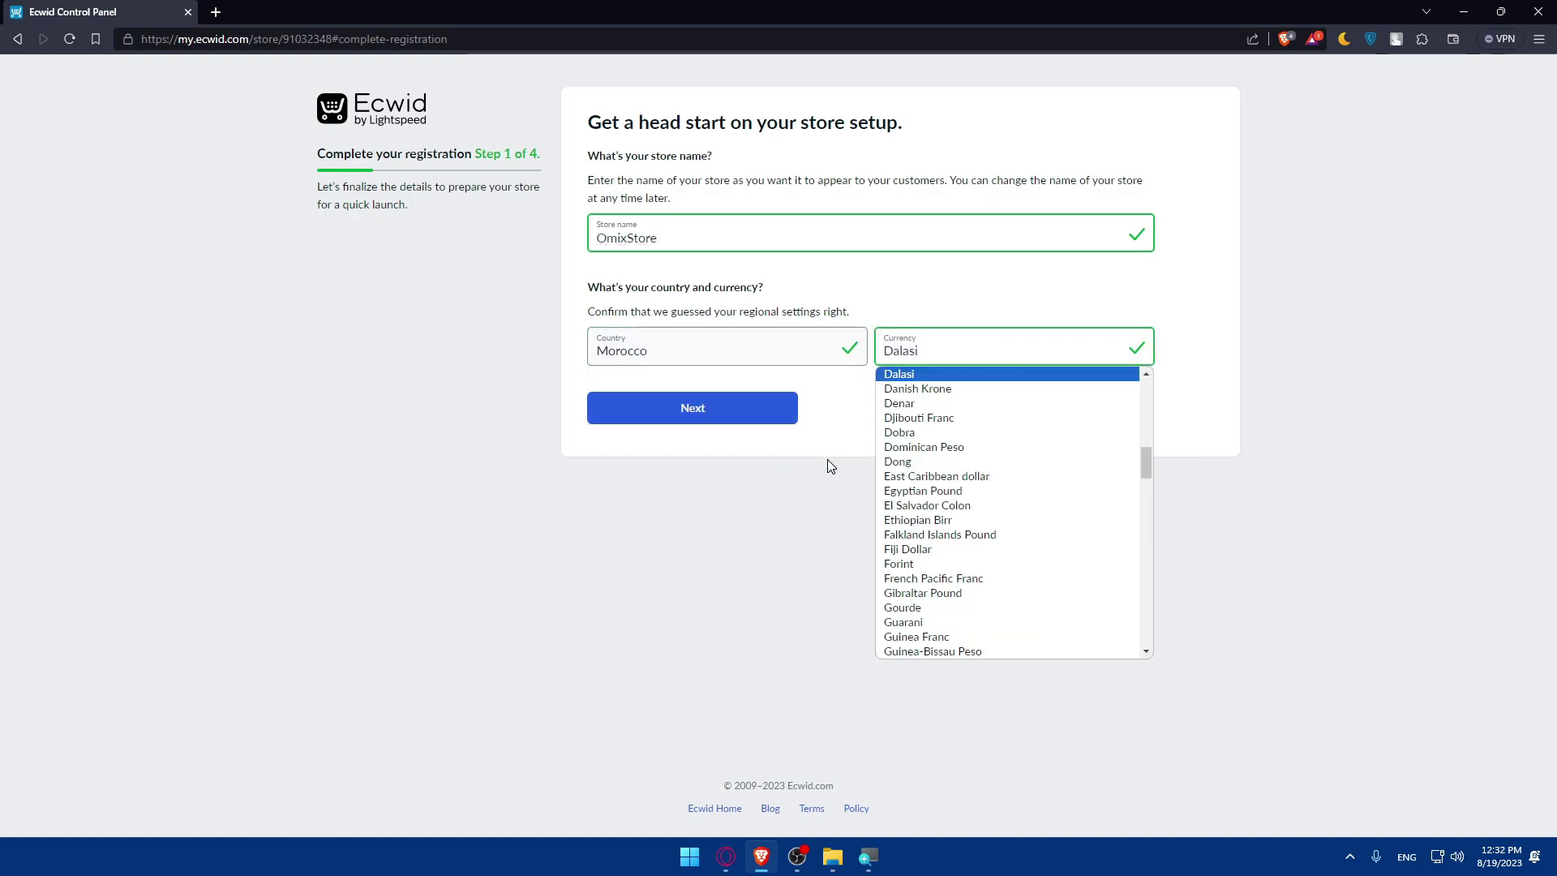
pyautogui.press('u')
pyautogui.scroll(-3, 1122, 575)
pyautogui.scroll(20, 1079, 569)
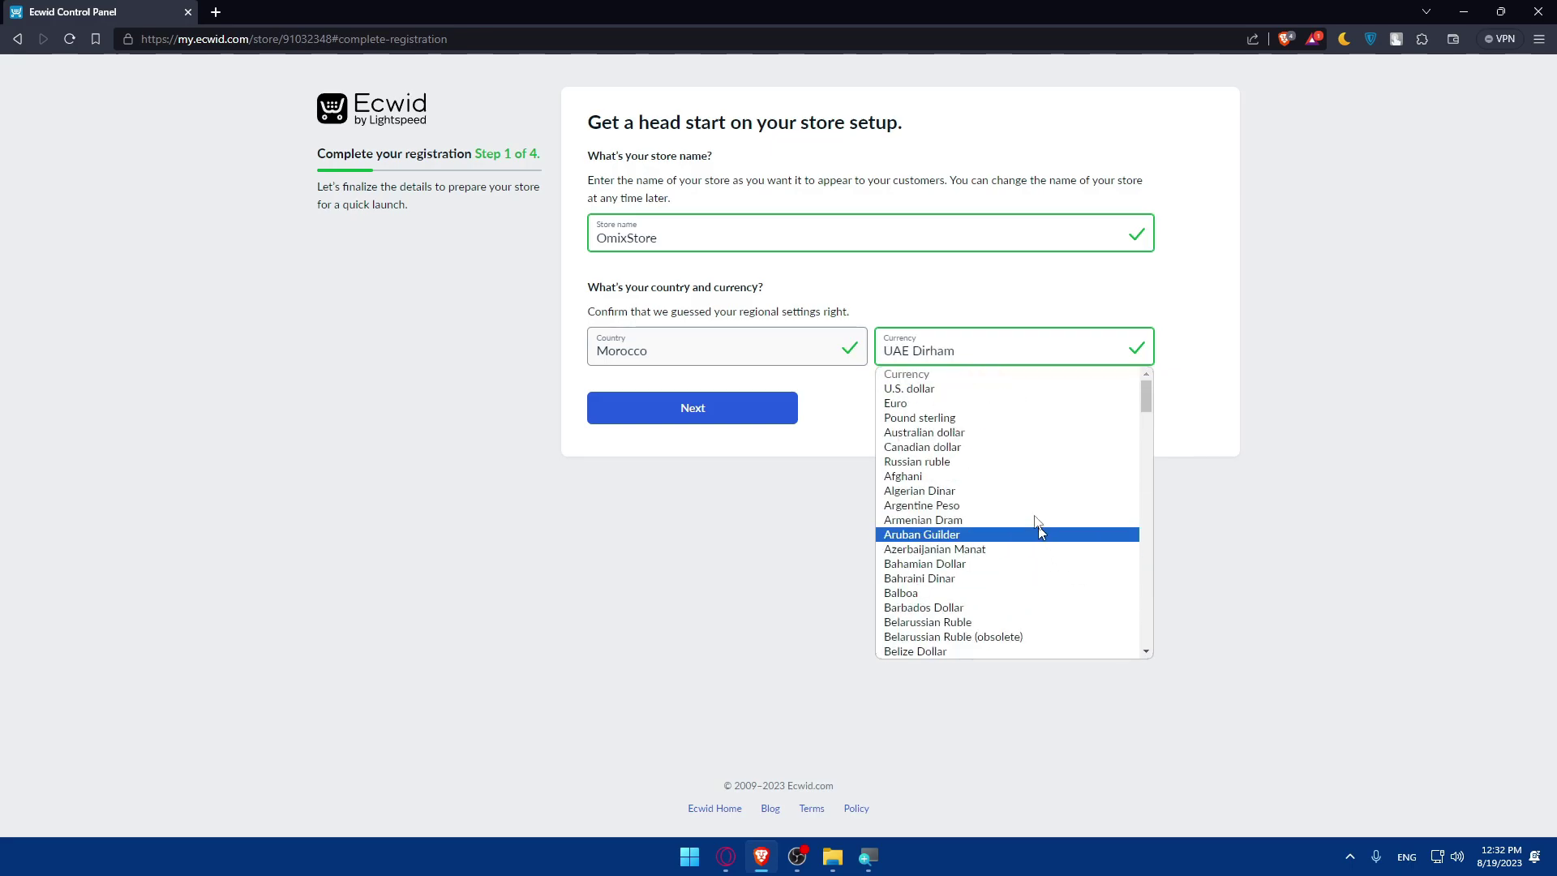
pyautogui.click(956, 389)
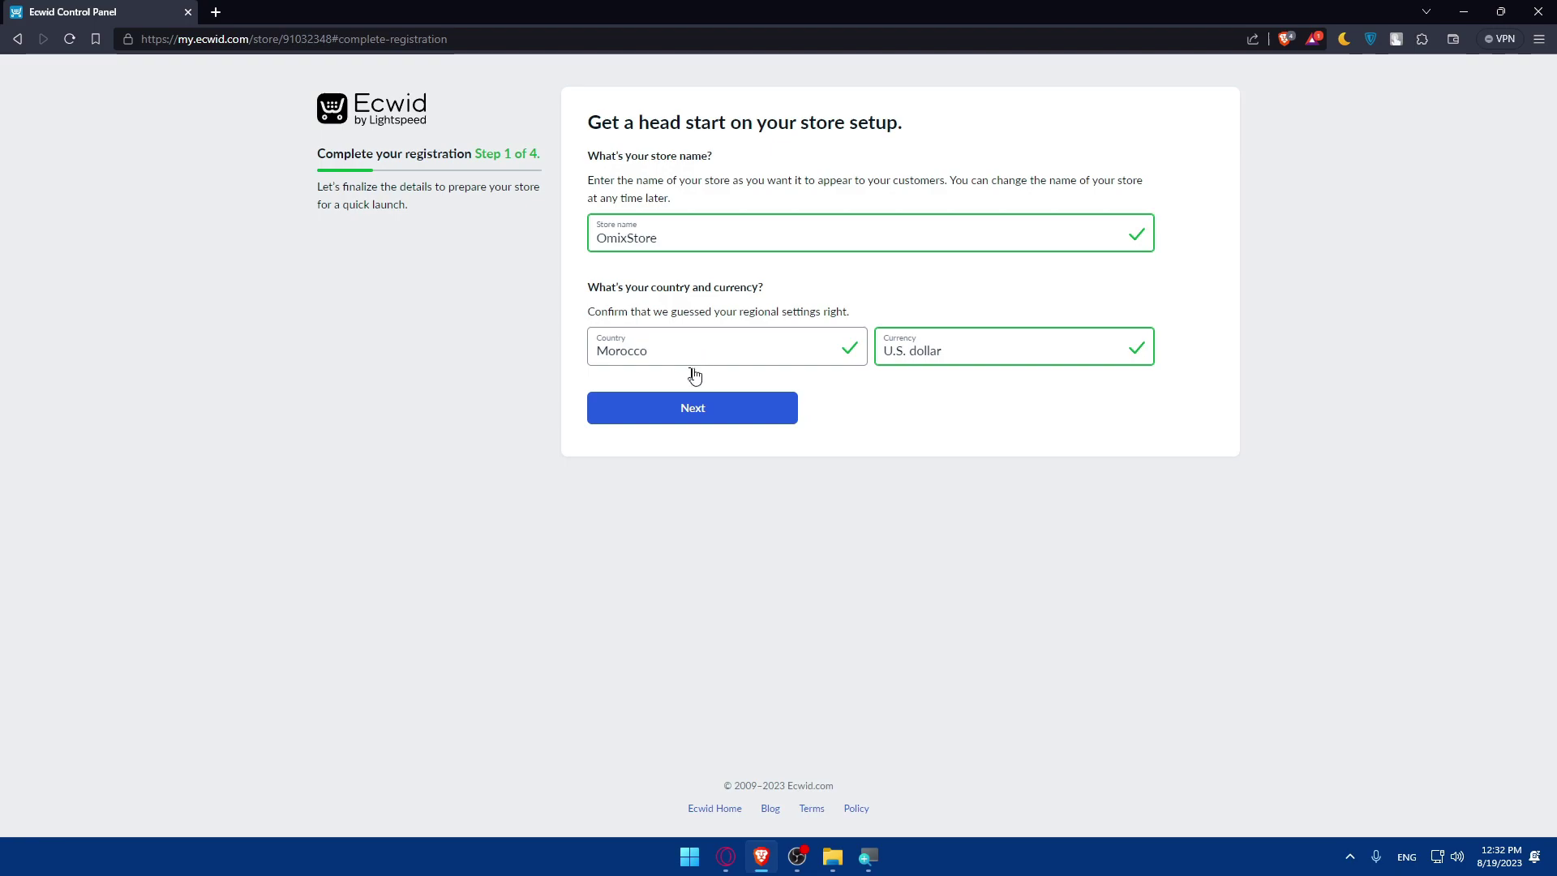
pyautogui.click(671, 351)
pyautogui.click(703, 417)
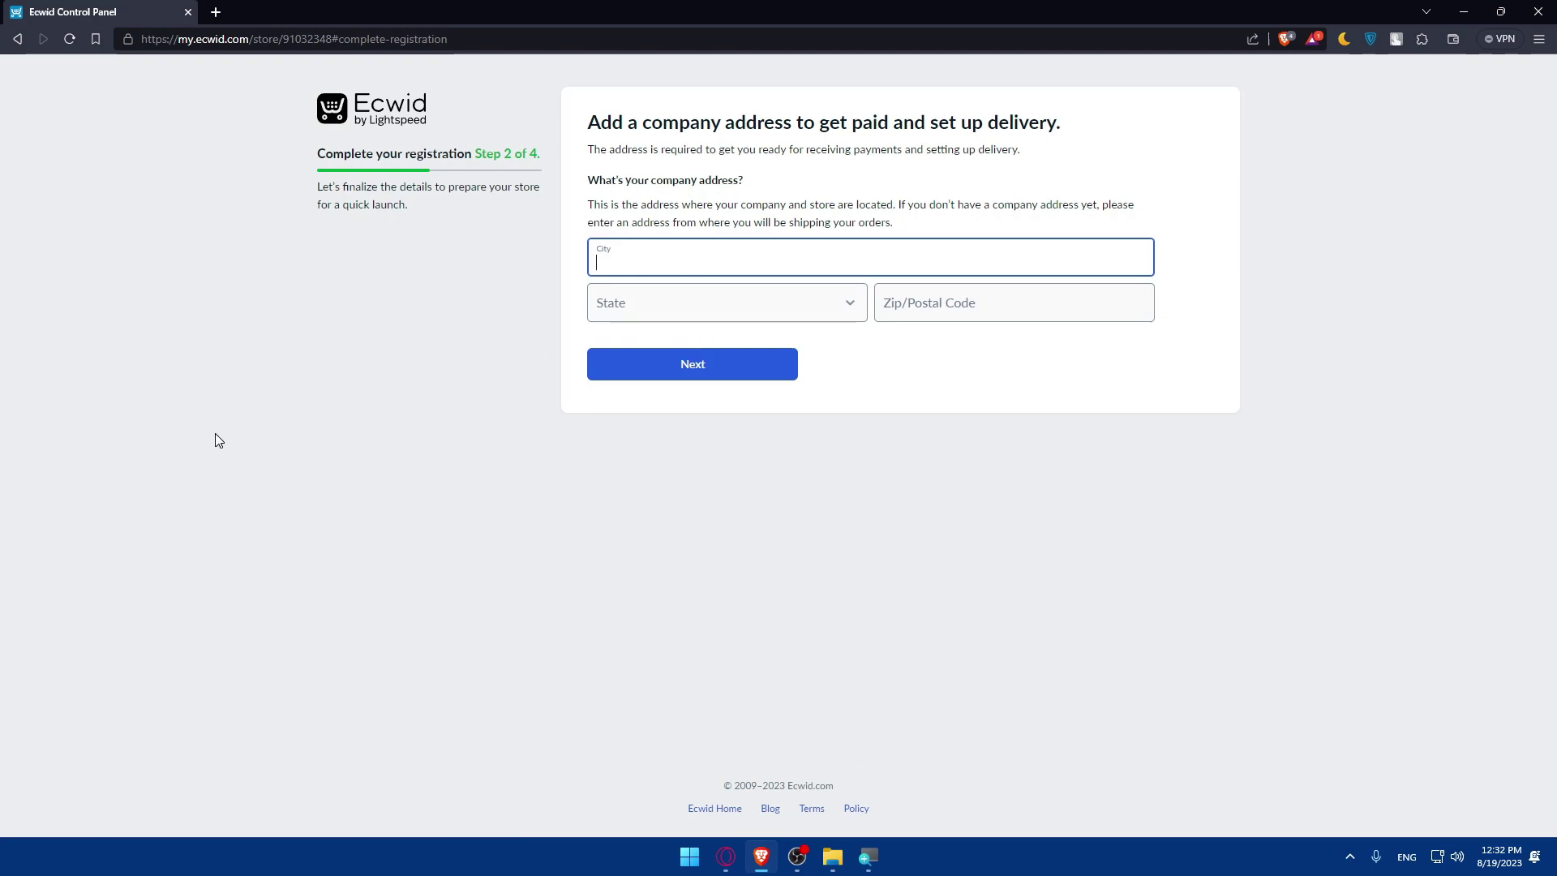
# Autofill the company's city, state and postal code, then proceed to step 3.
pyautogui.click(741, 301)
pyautogui.click(709, 316)
pyautogui.click(693, 361)
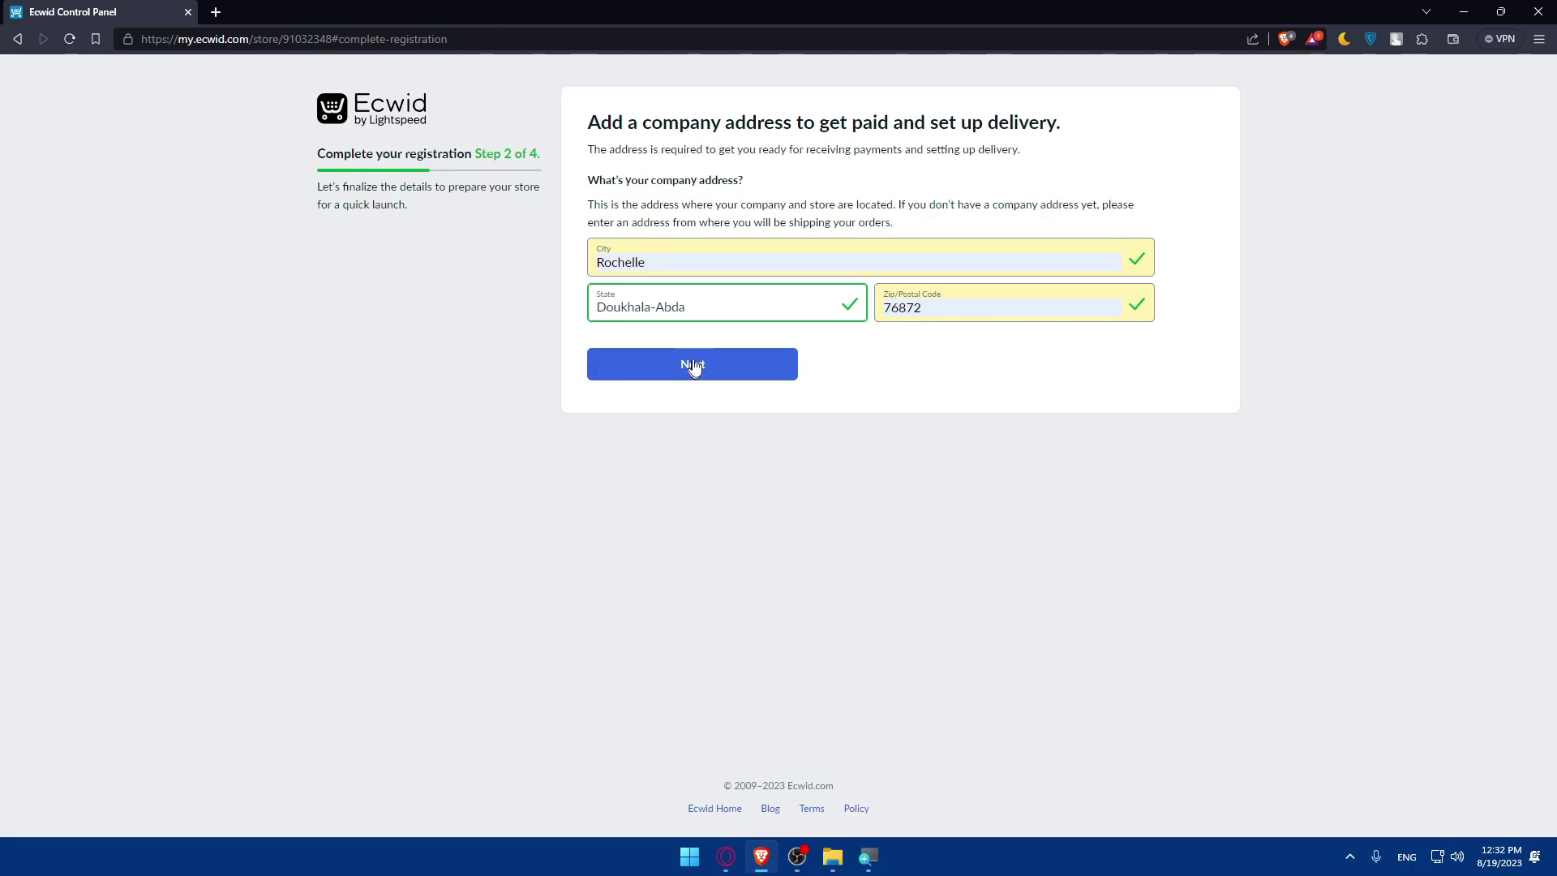
pyautogui.click(730, 316)
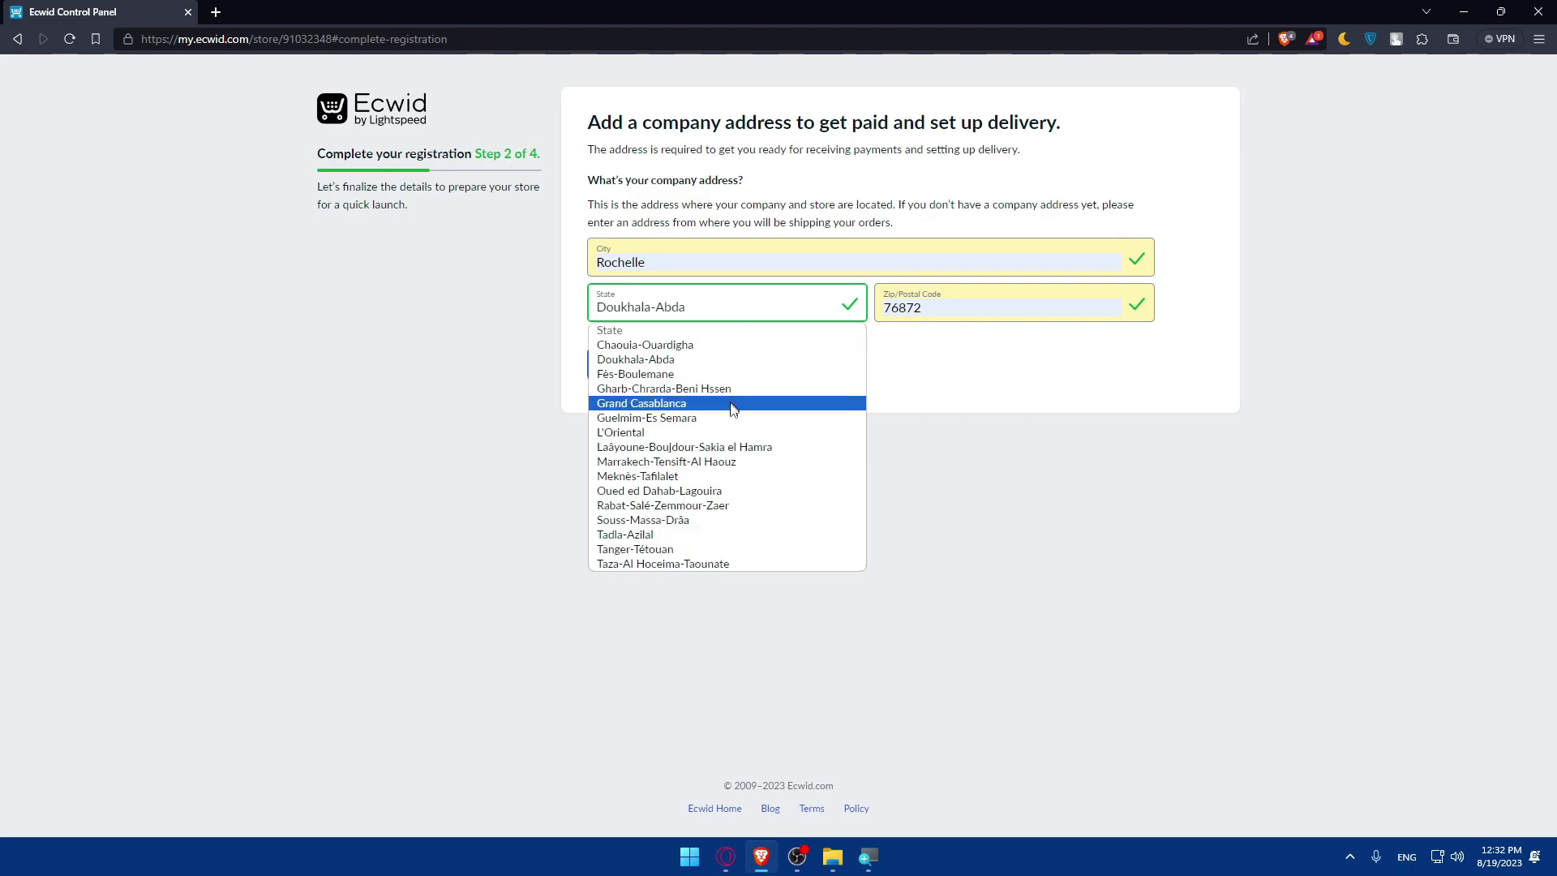
pyautogui.click(758, 332)
pyautogui.click(670, 358)
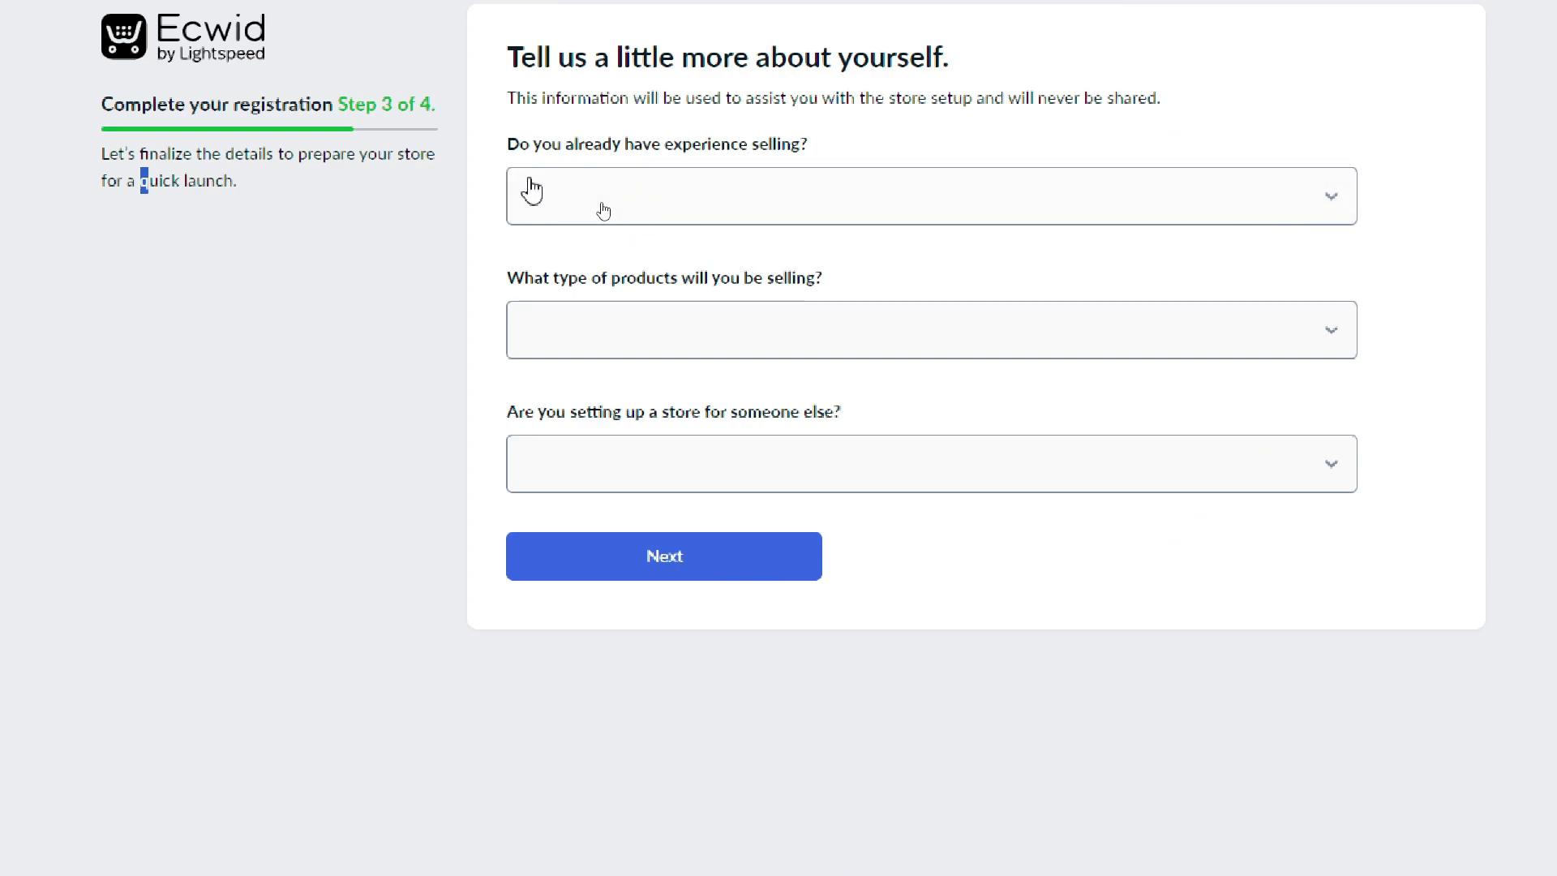
# Answer the selling experience question with "I'm just getting started".
pyautogui.click(892, 197)
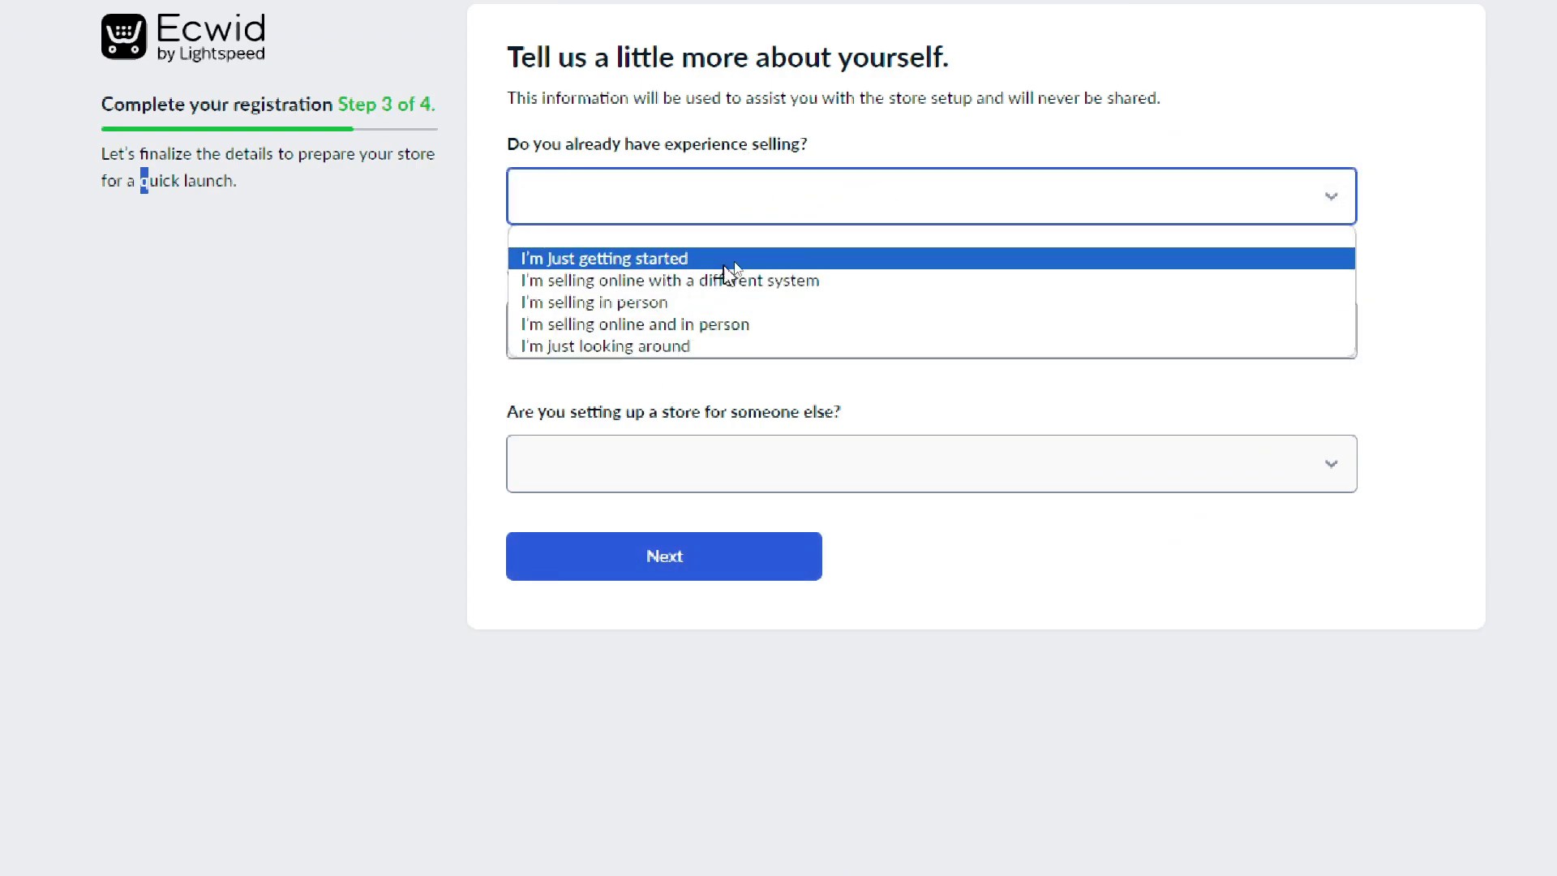
pyautogui.click(685, 280)
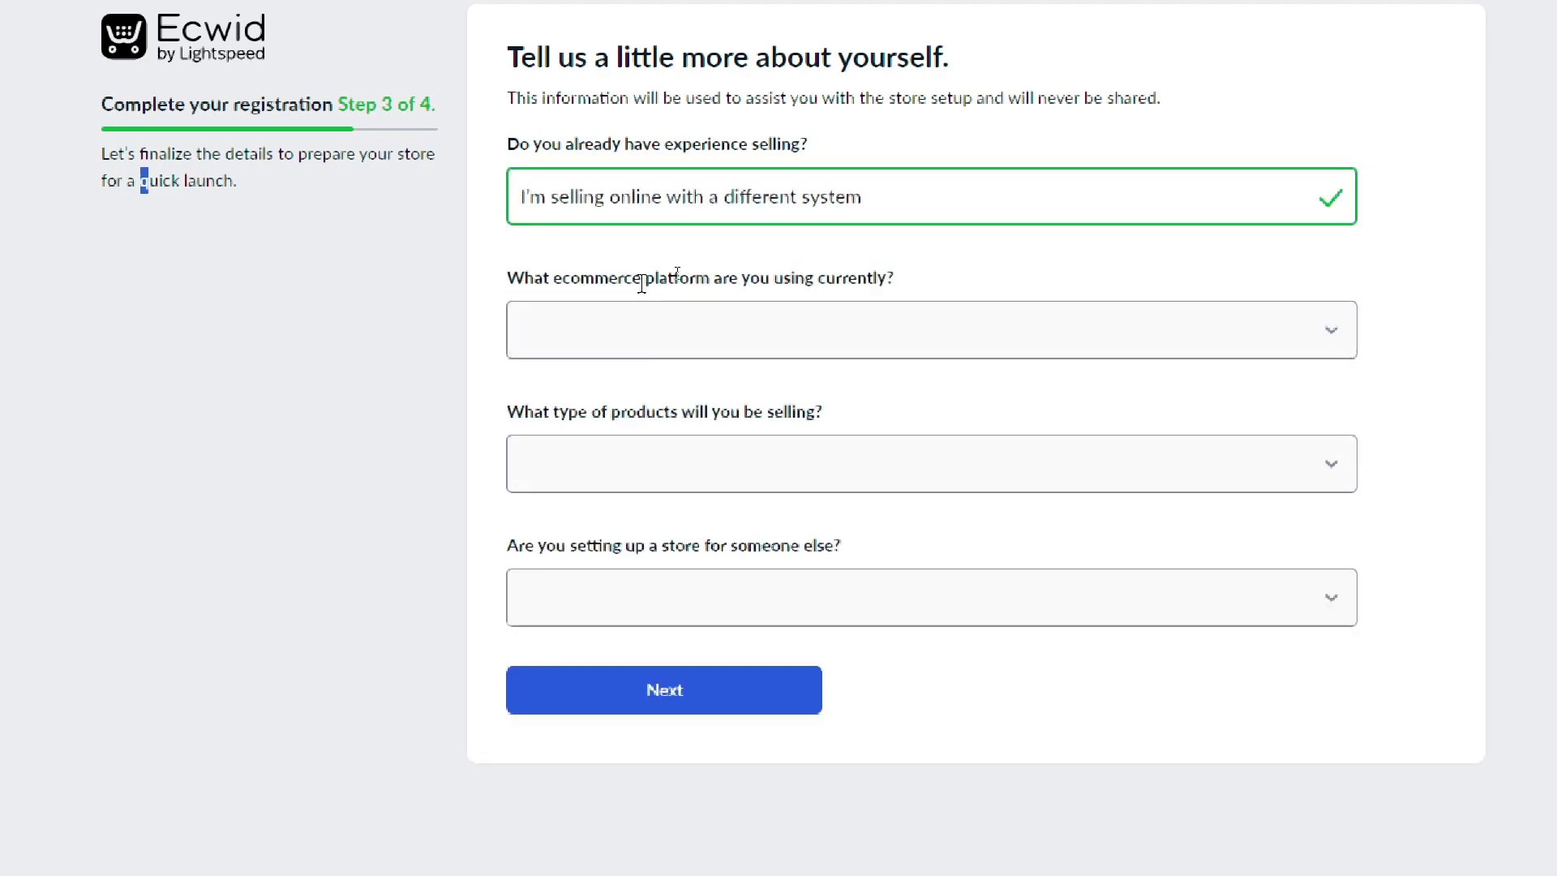
pyautogui.click(714, 348)
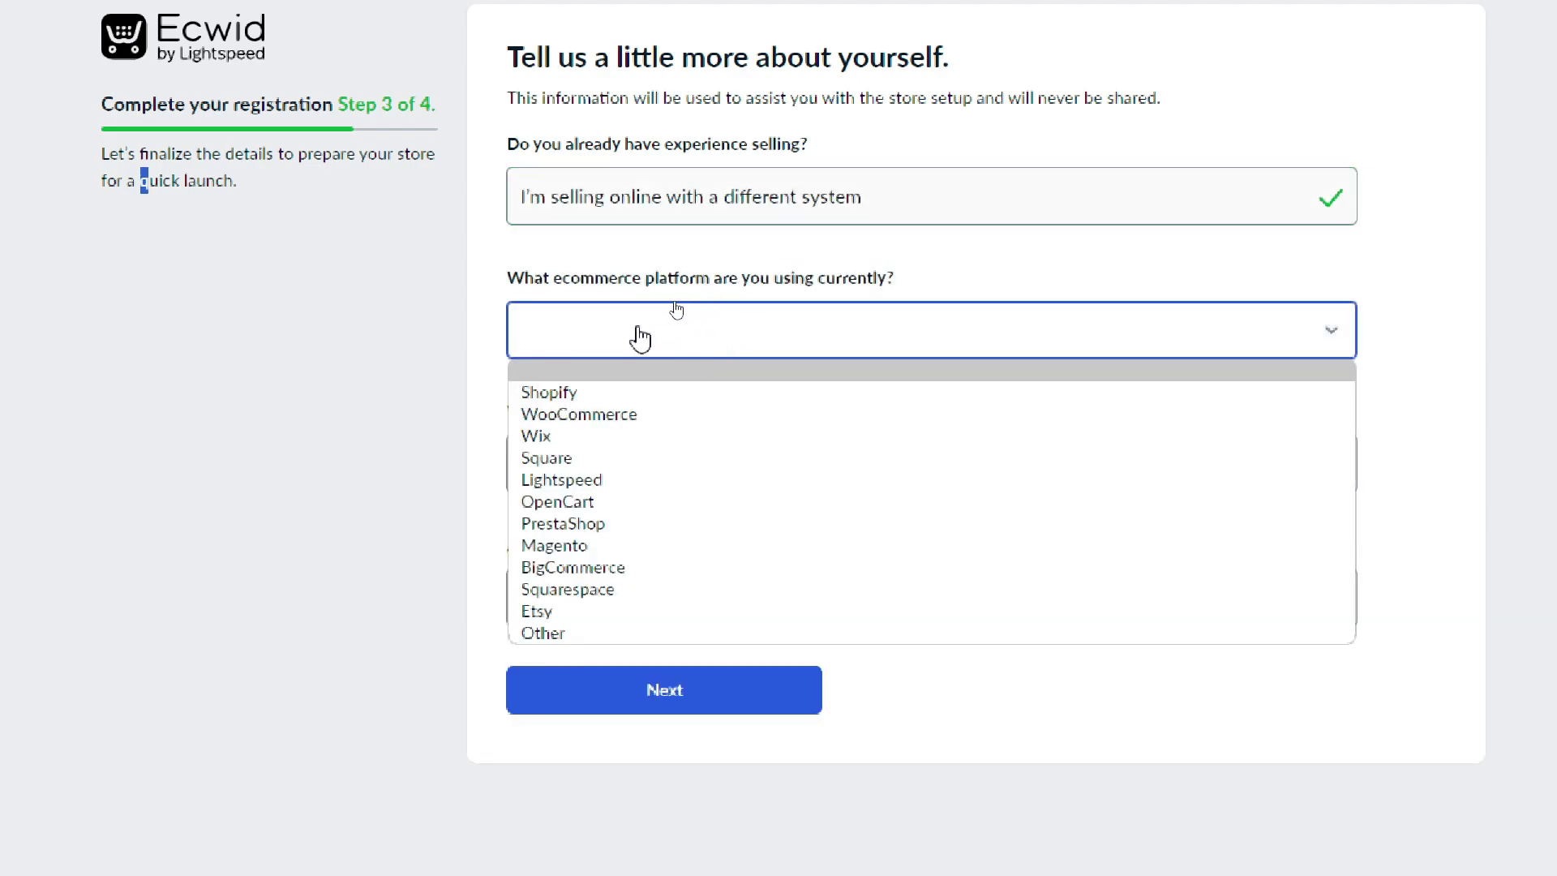
pyautogui.click(641, 334)
pyautogui.click(656, 191)
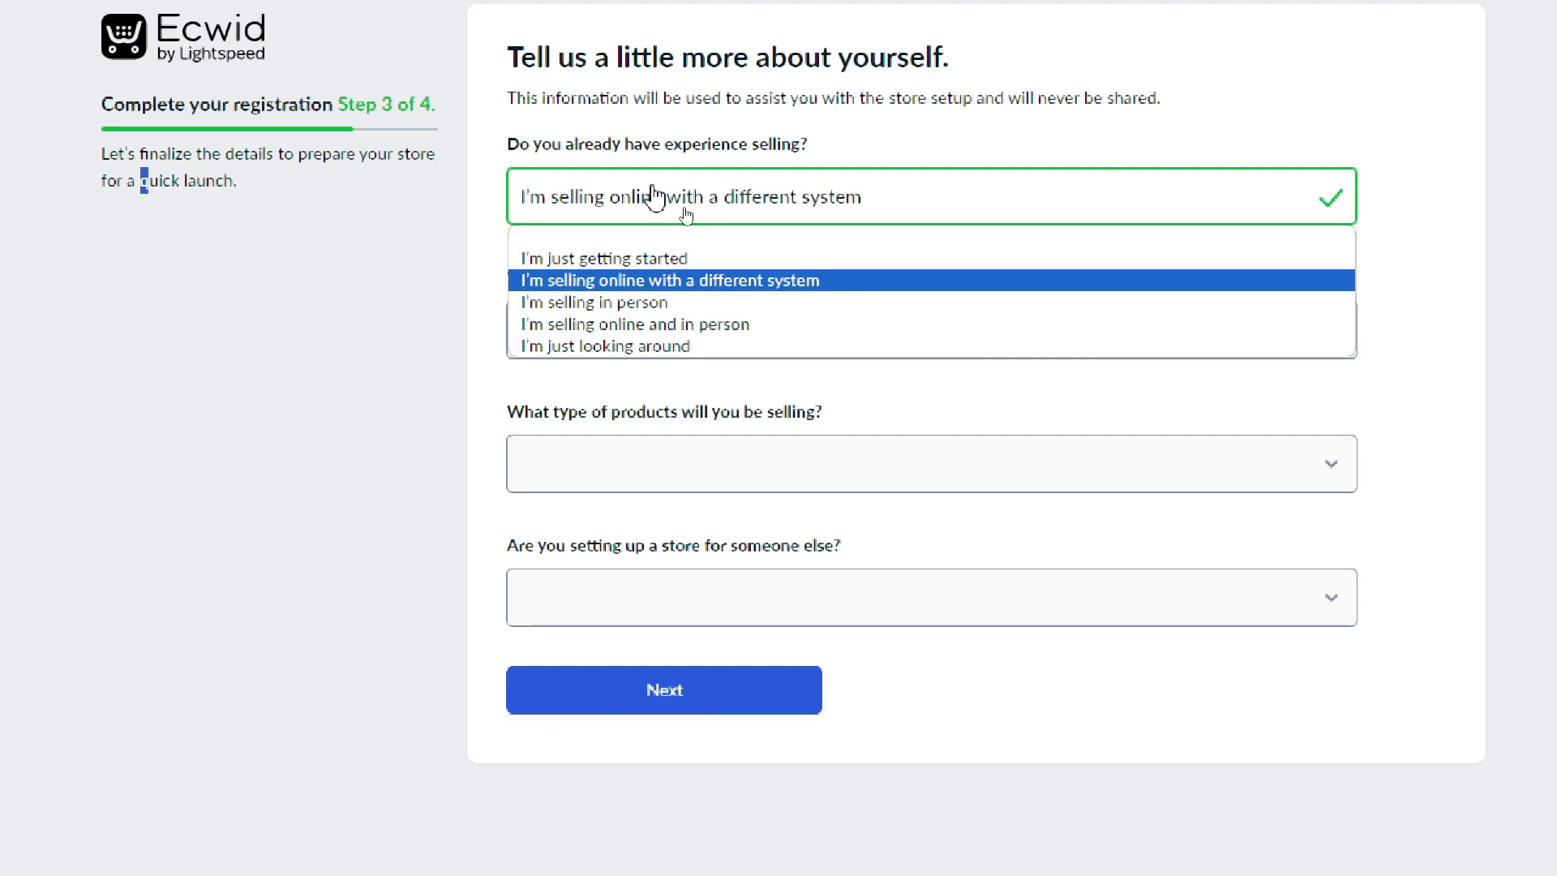
pyautogui.click(671, 279)
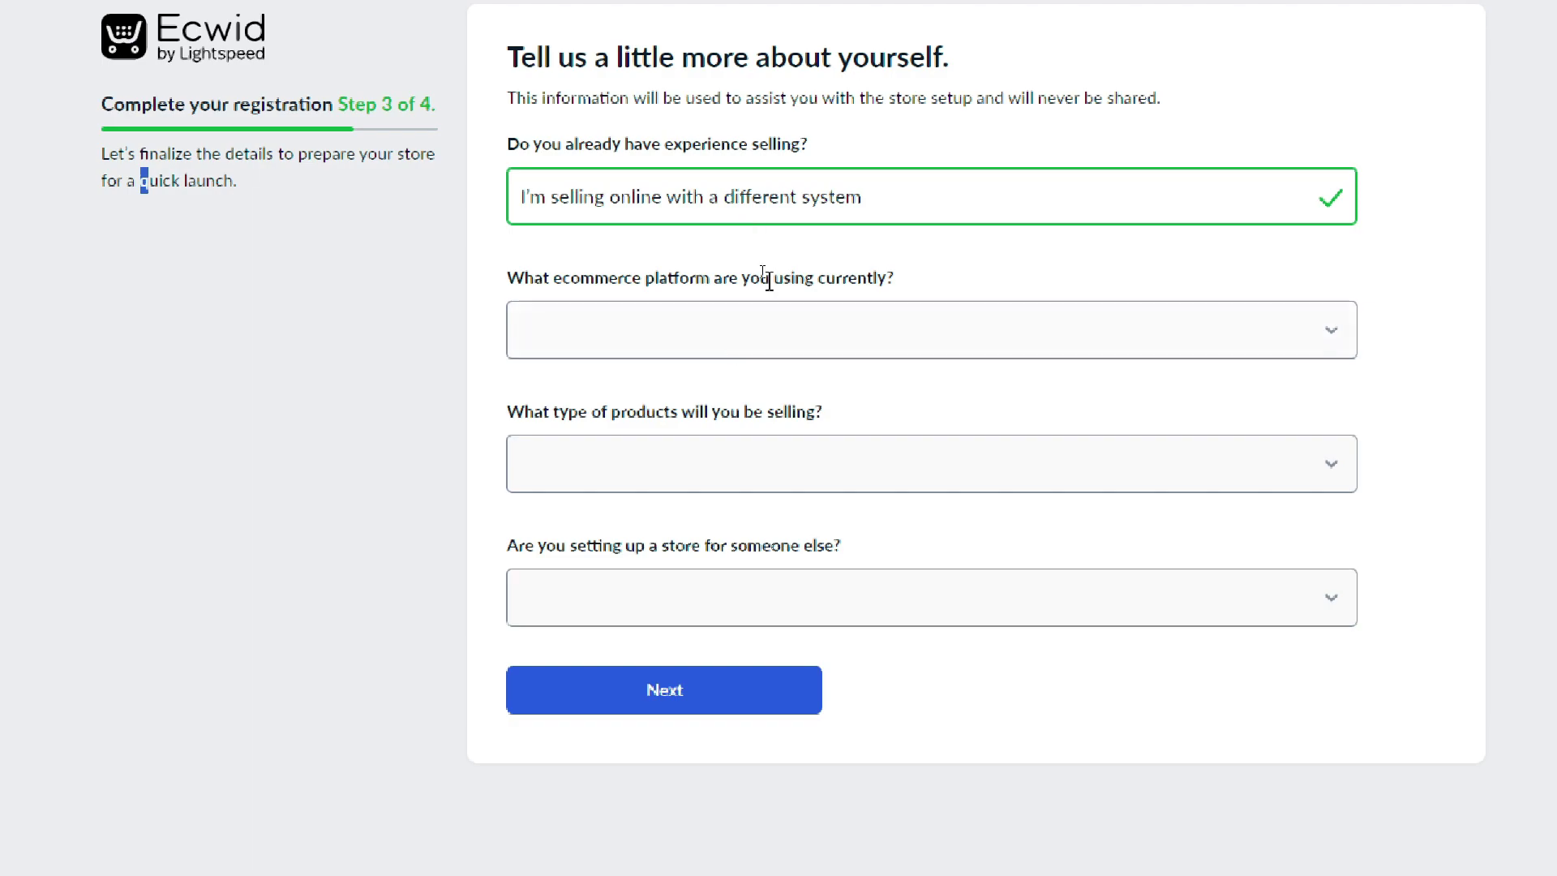
pyautogui.click(759, 219)
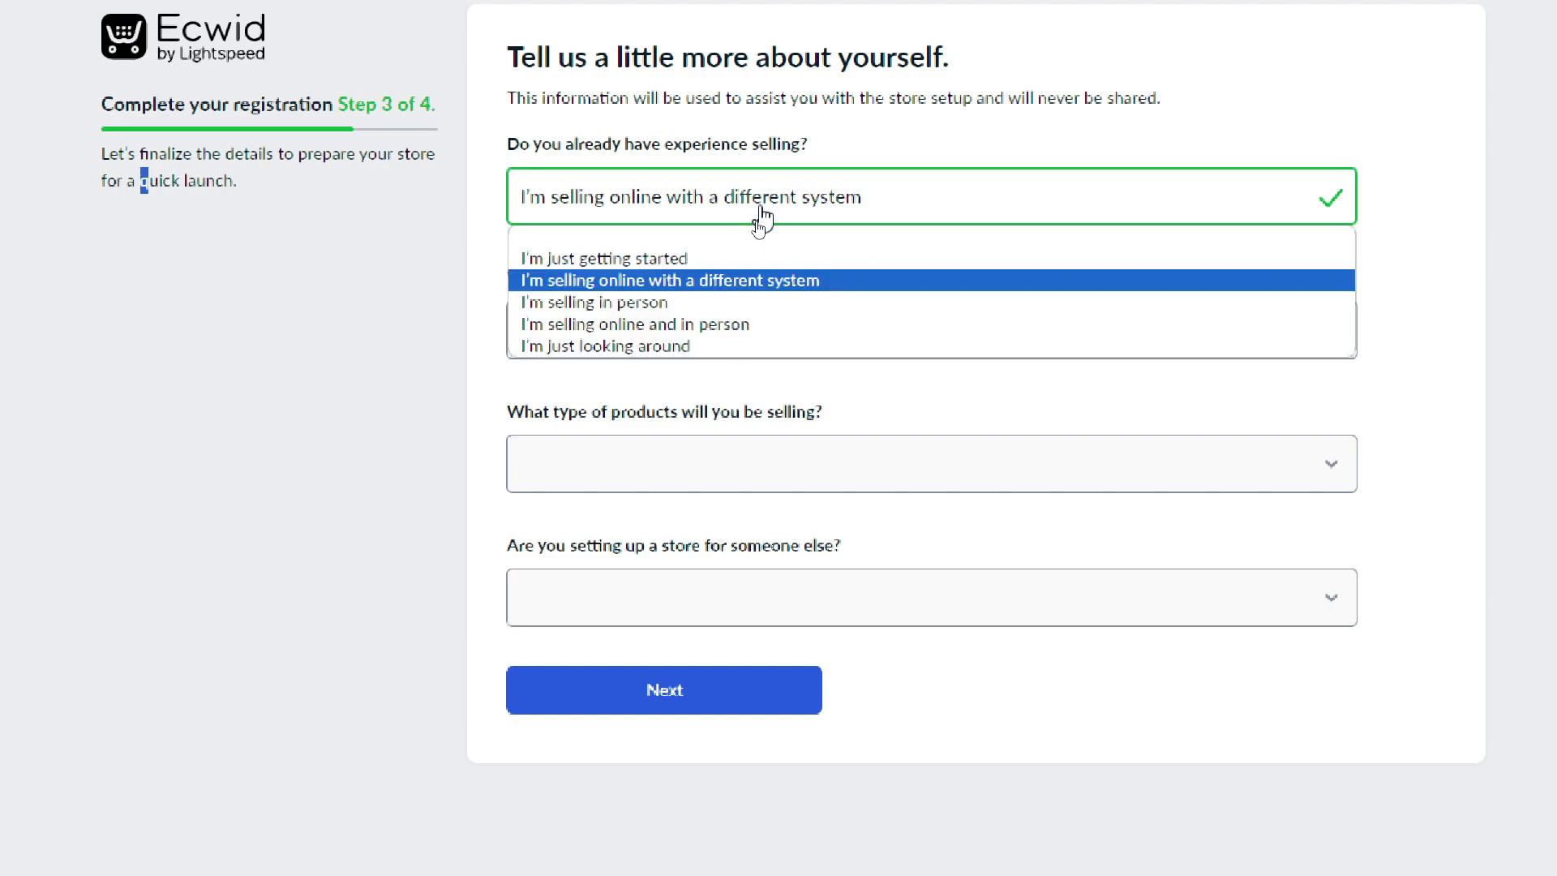
pyautogui.click(644, 325)
pyautogui.click(714, 212)
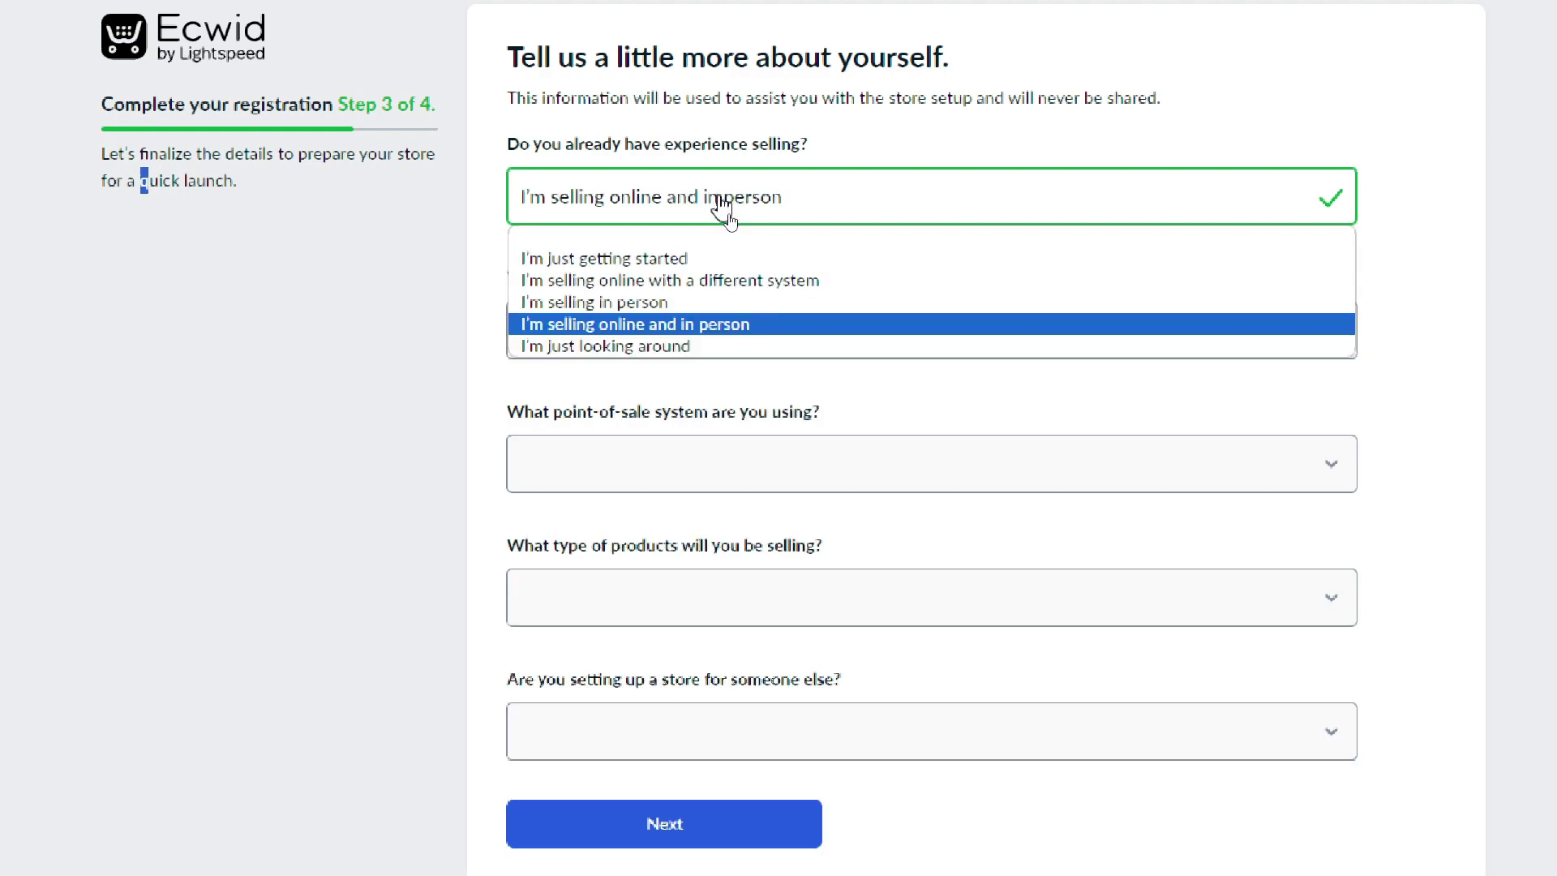
pyautogui.click(715, 253)
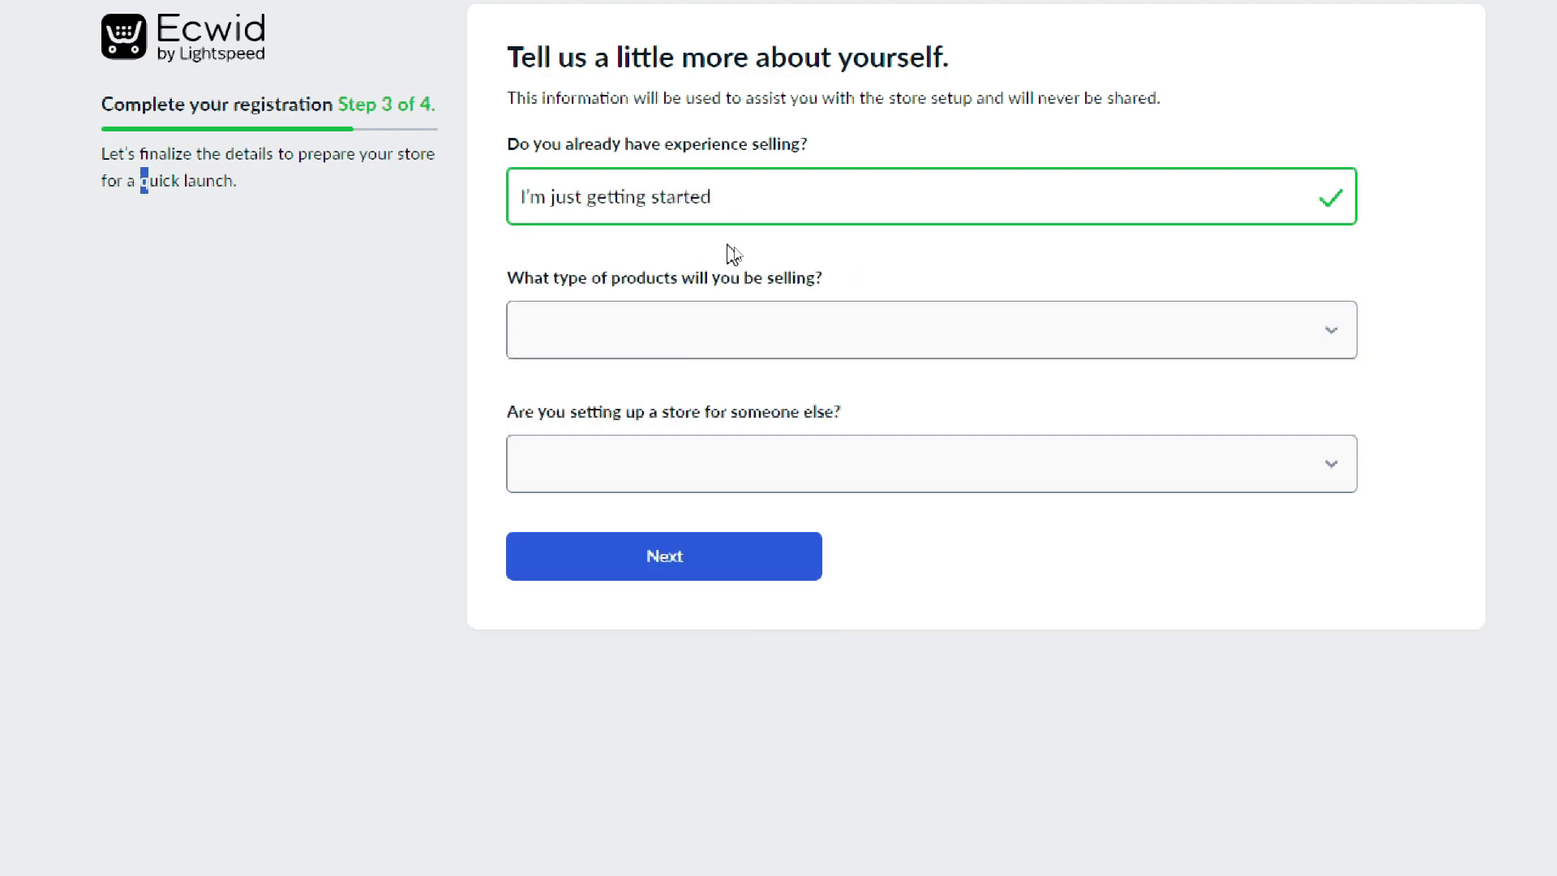
# Set product type to Not sure yet, answer No for someone else, and continue.
pyautogui.click(677, 345)
pyautogui.scroll(-1, 679, 568)
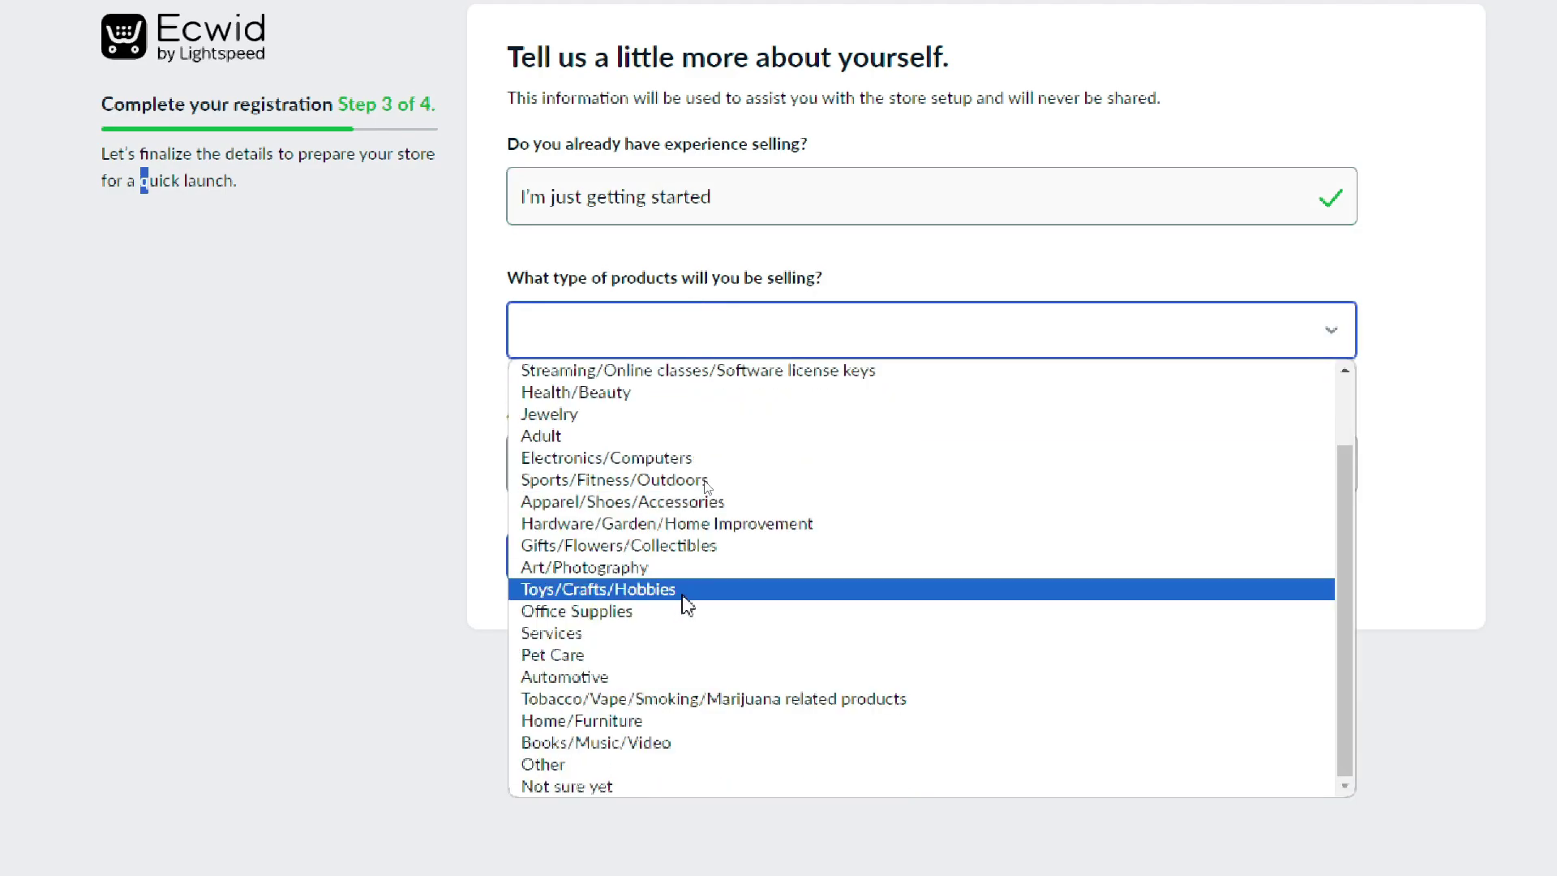
pyautogui.click(639, 789)
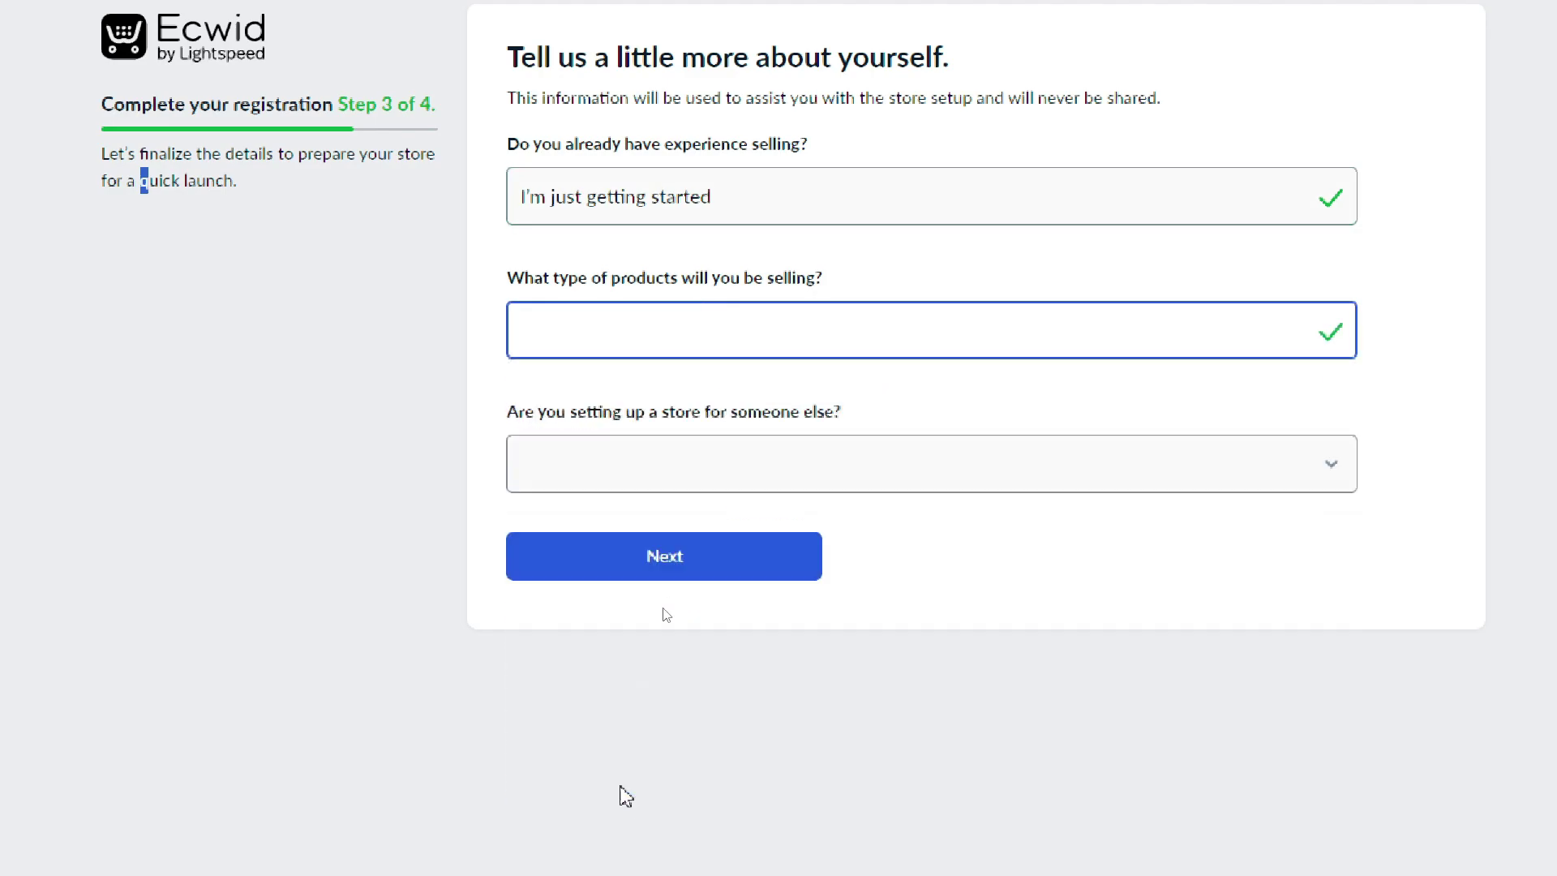
pyautogui.click(692, 482)
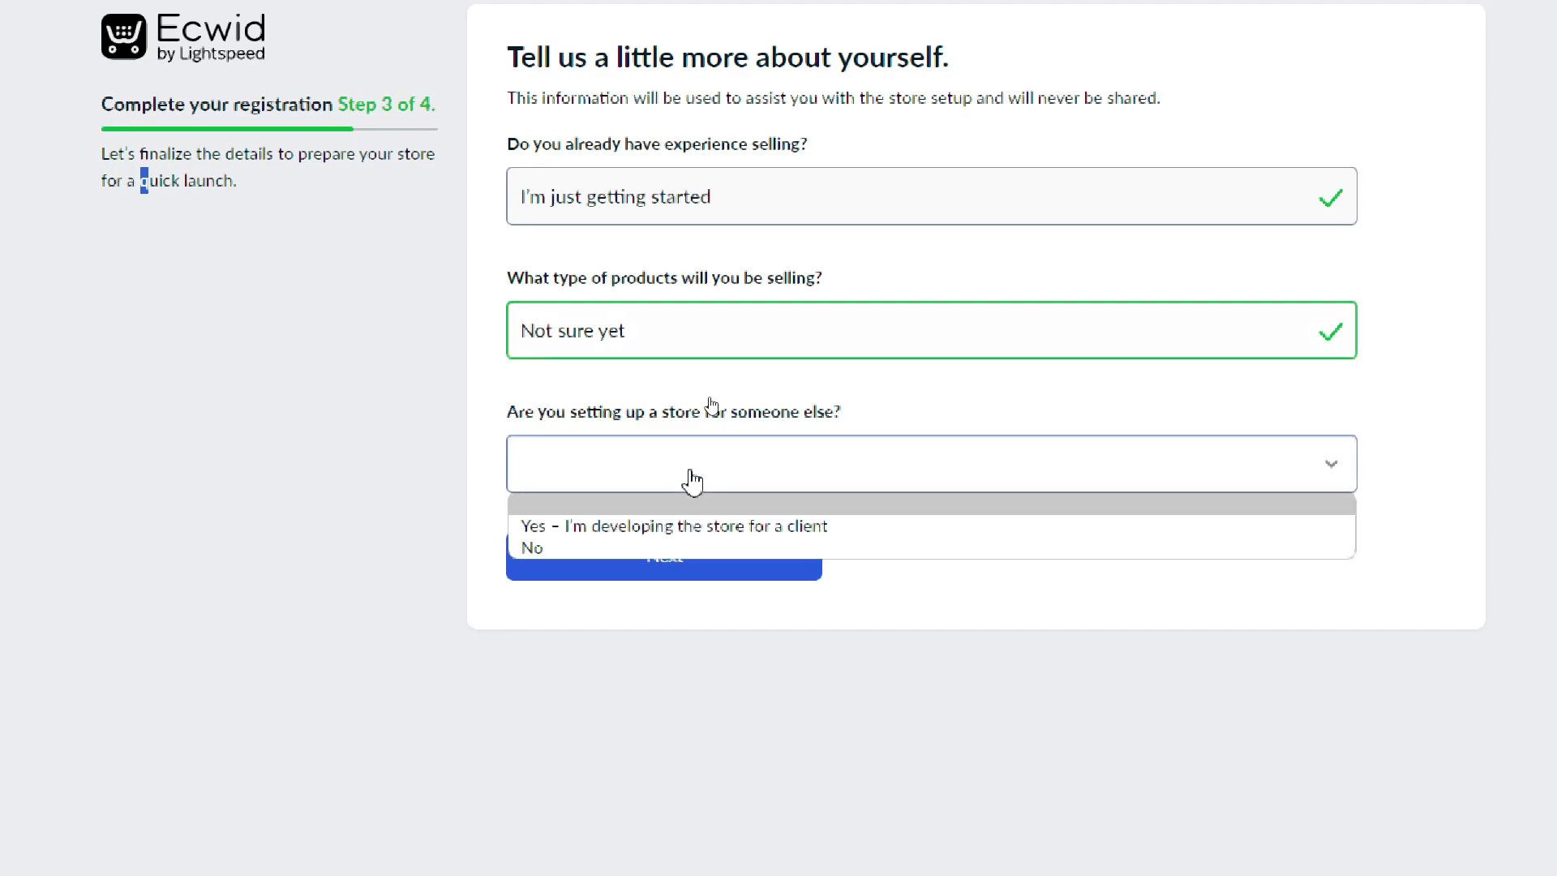
pyautogui.click(589, 546)
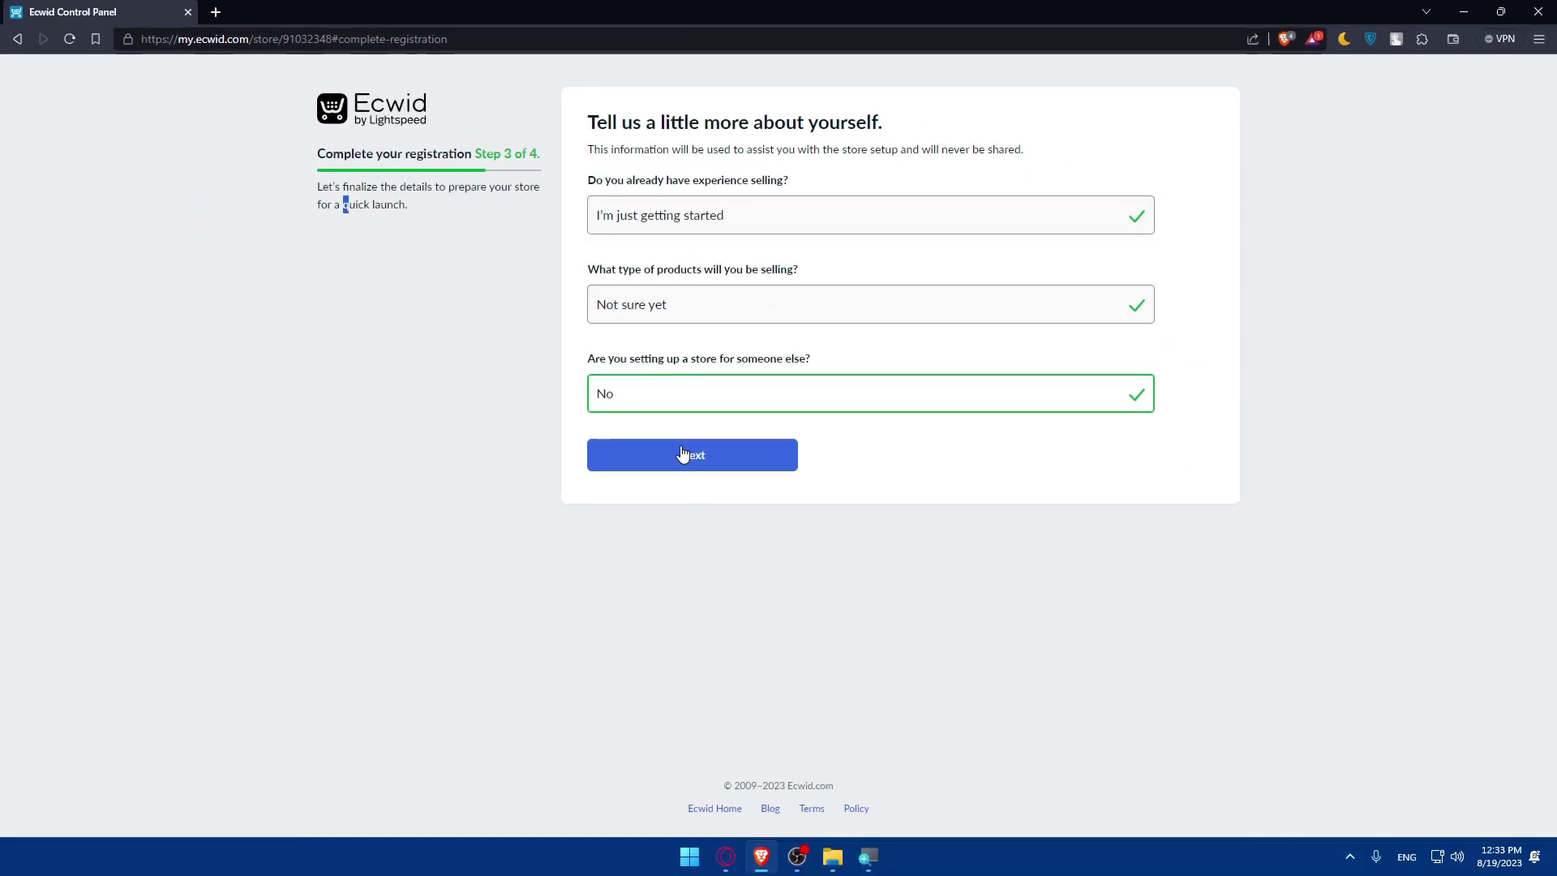
pyautogui.click(651, 556)
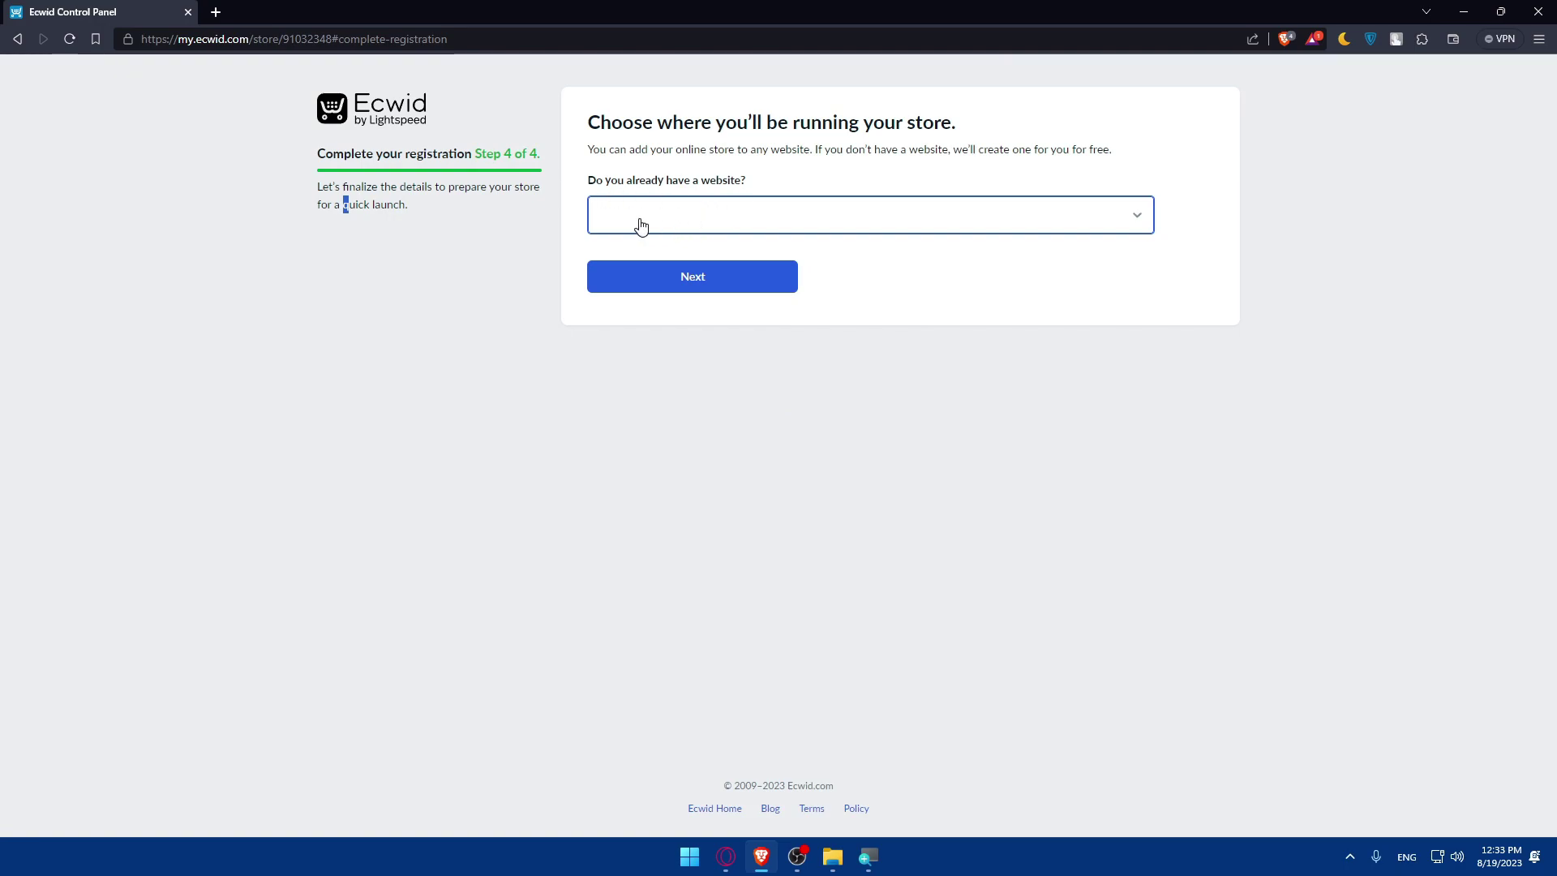
# Answer No to already having a website.
pyautogui.click(717, 227)
pyautogui.click(661, 257)
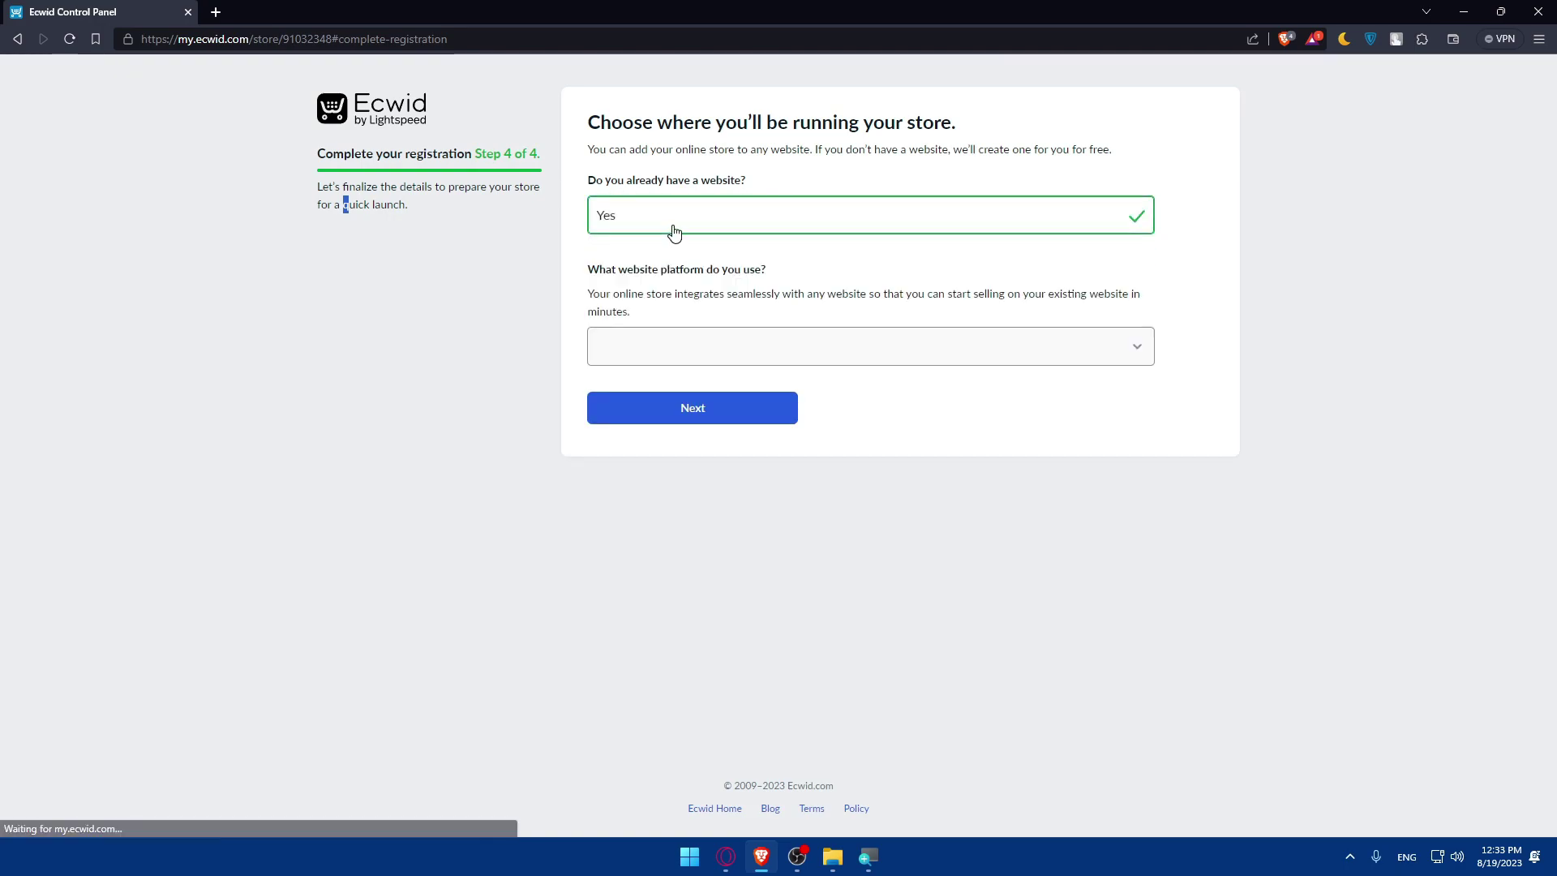
pyautogui.click(710, 342)
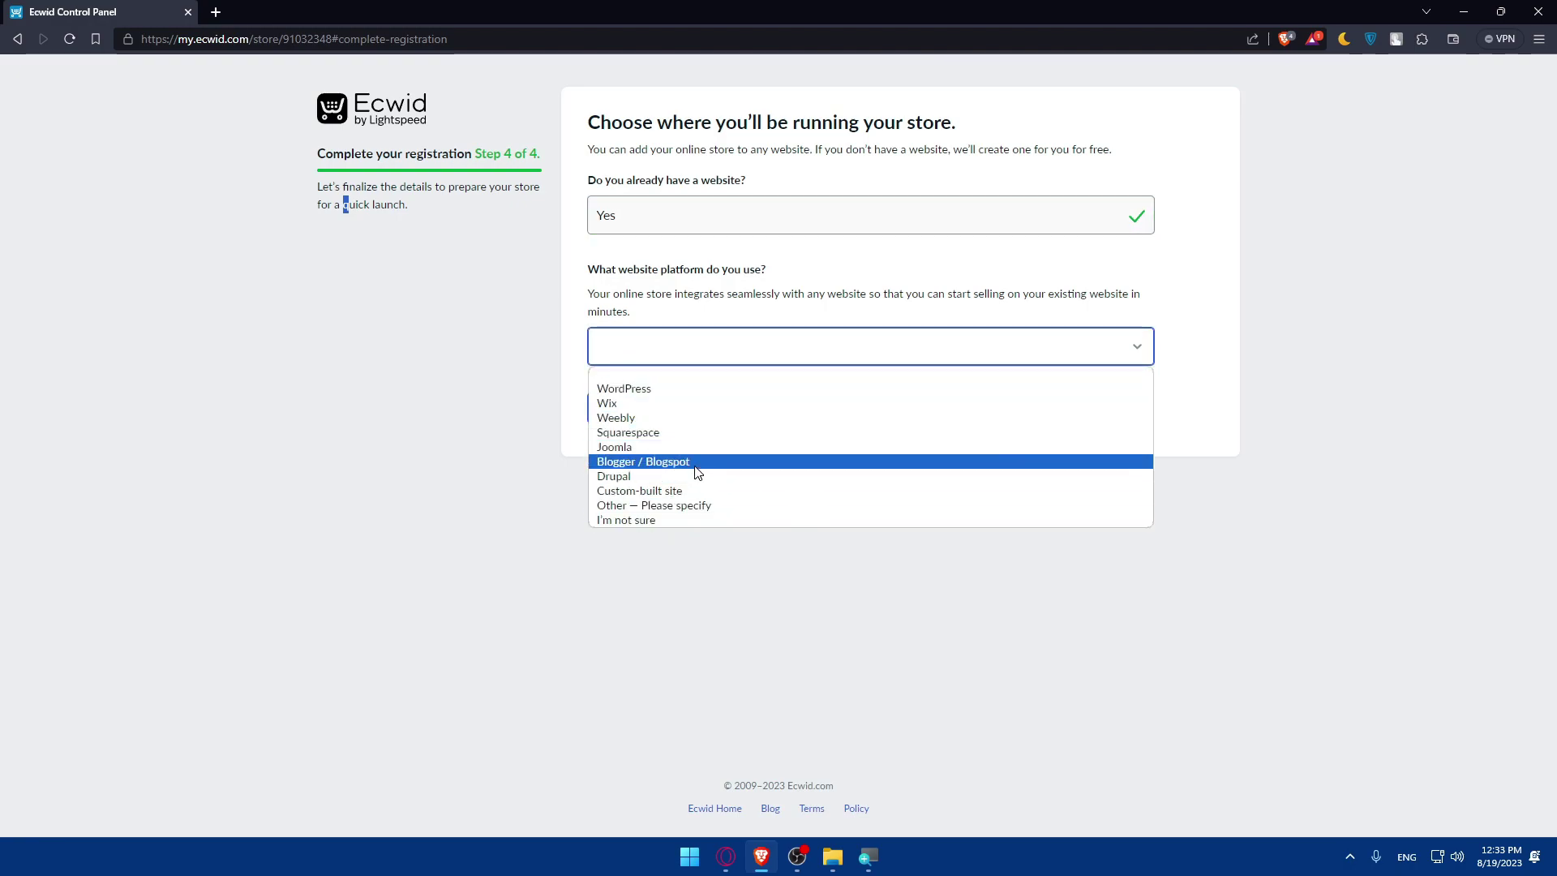
pyautogui.click(704, 348)
pyautogui.click(677, 226)
pyautogui.click(649, 269)
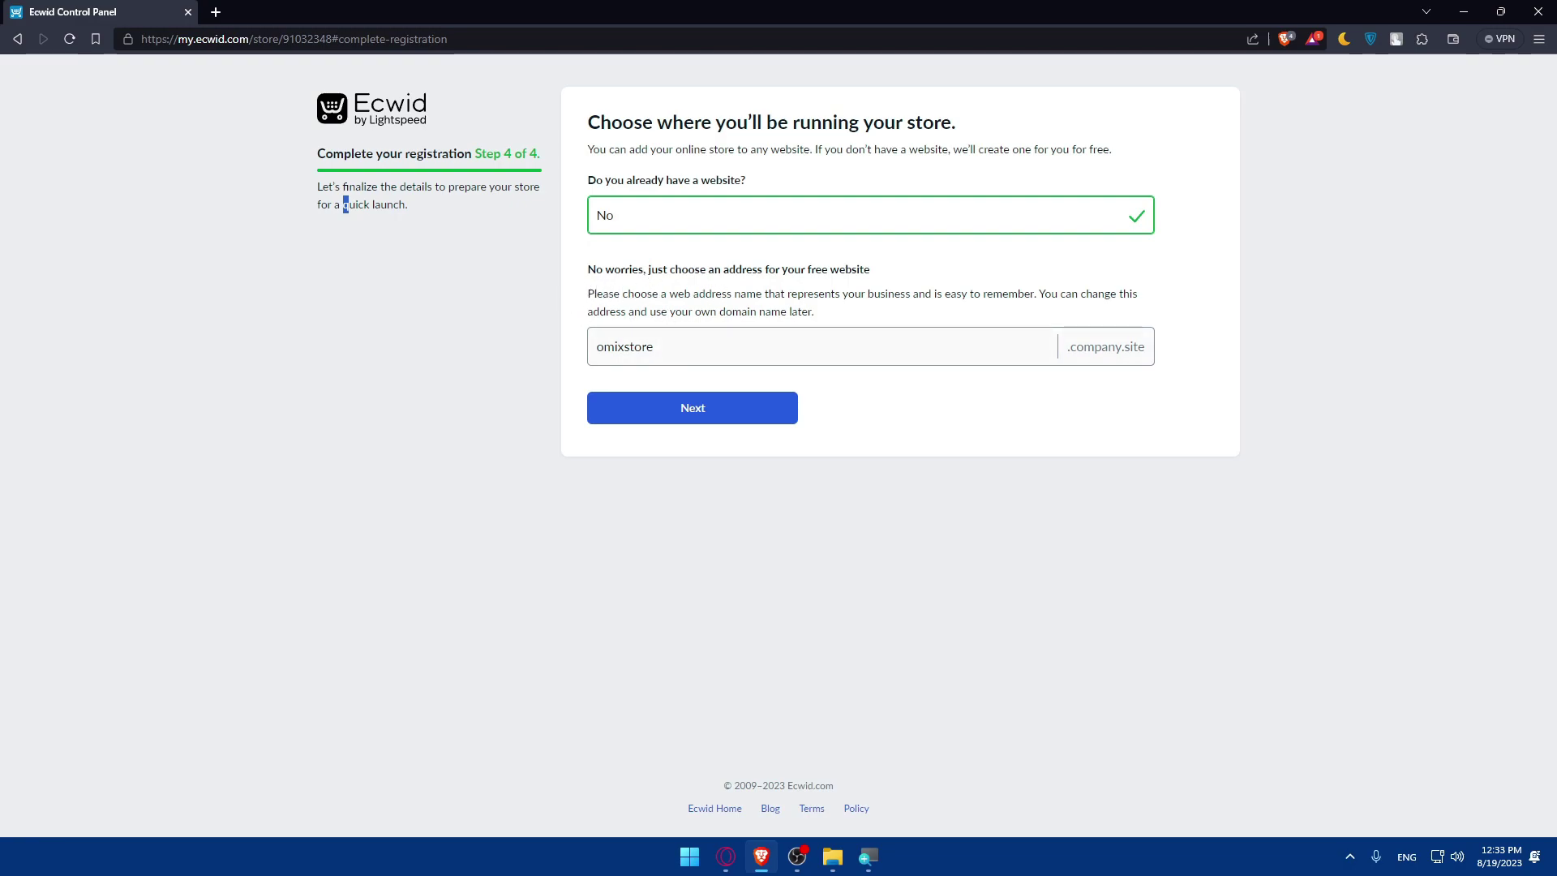
# Keep omixstore as the free site address and finish registration.
pyautogui.click(702, 353)
pyautogui.moveTo(719, 348); pyautogui.dragTo(511, 340)
pyautogui.click(699, 353)
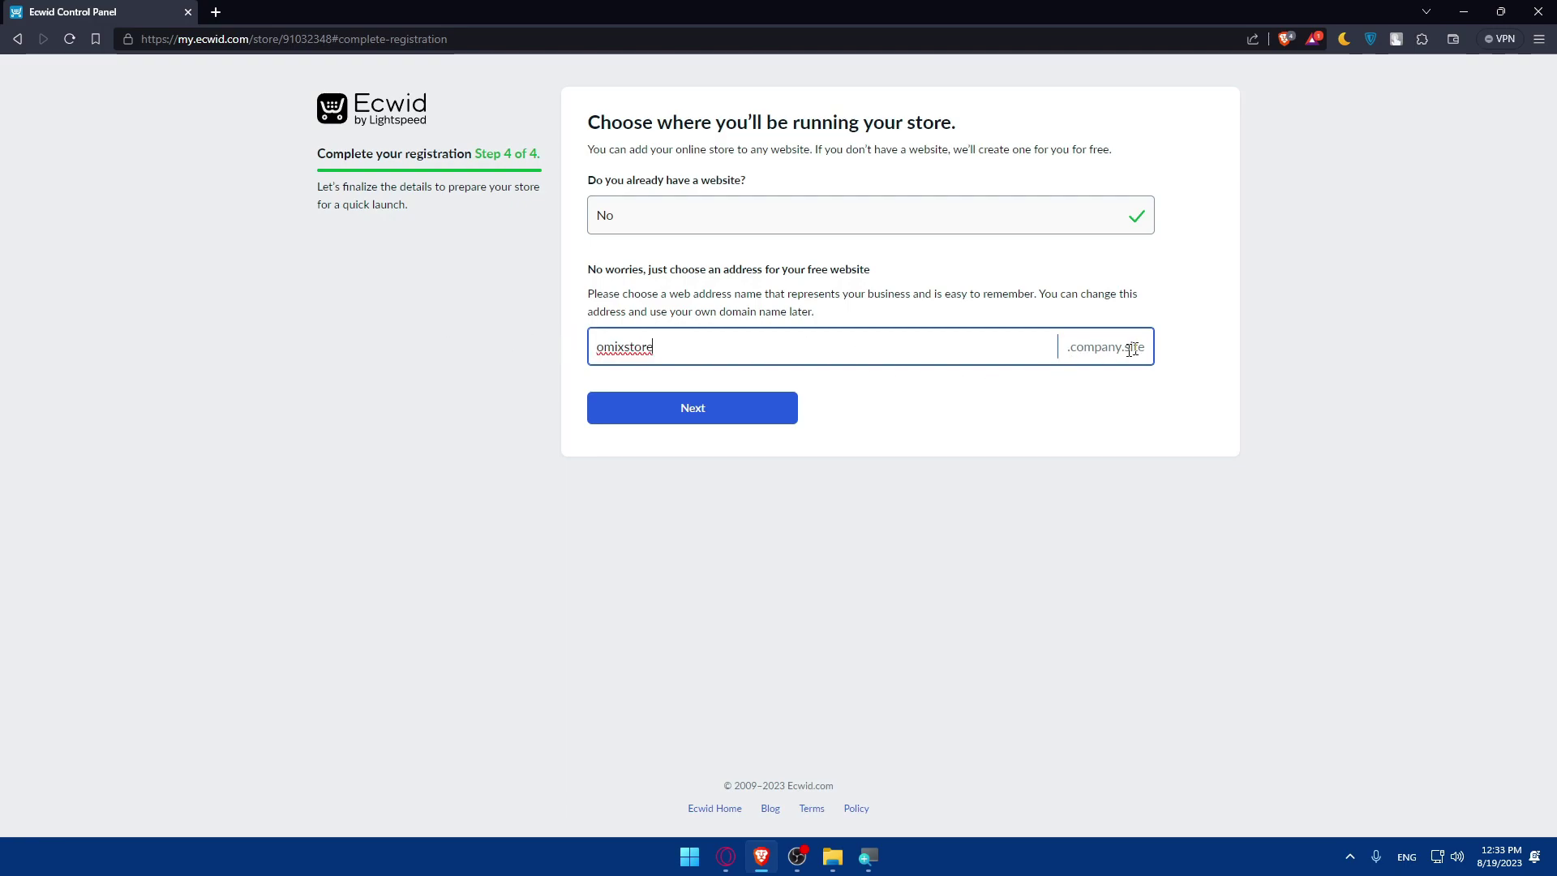
pyautogui.click(717, 417)
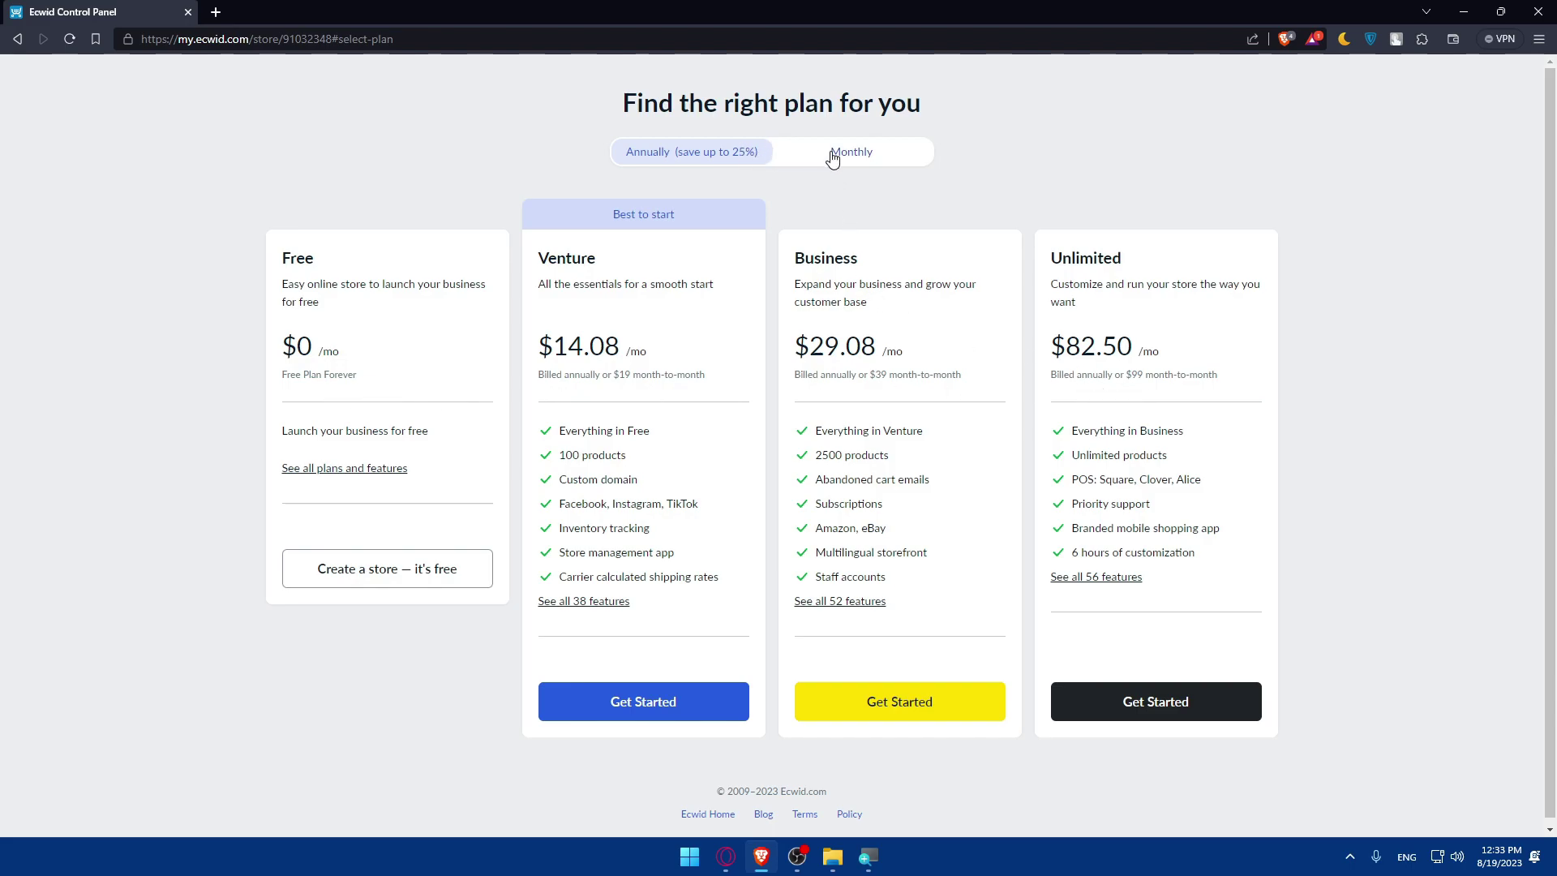
# Toggle between monthly and annual pricing, then choose 'Create a store — it's free' on the Free plan.
pyautogui.click(785, 155)
pyautogui.click(692, 162)
pyautogui.click(825, 167)
pyautogui.click(775, 161)
pyautogui.click(803, 162)
pyautogui.click(730, 158)
pyautogui.click(358, 569)
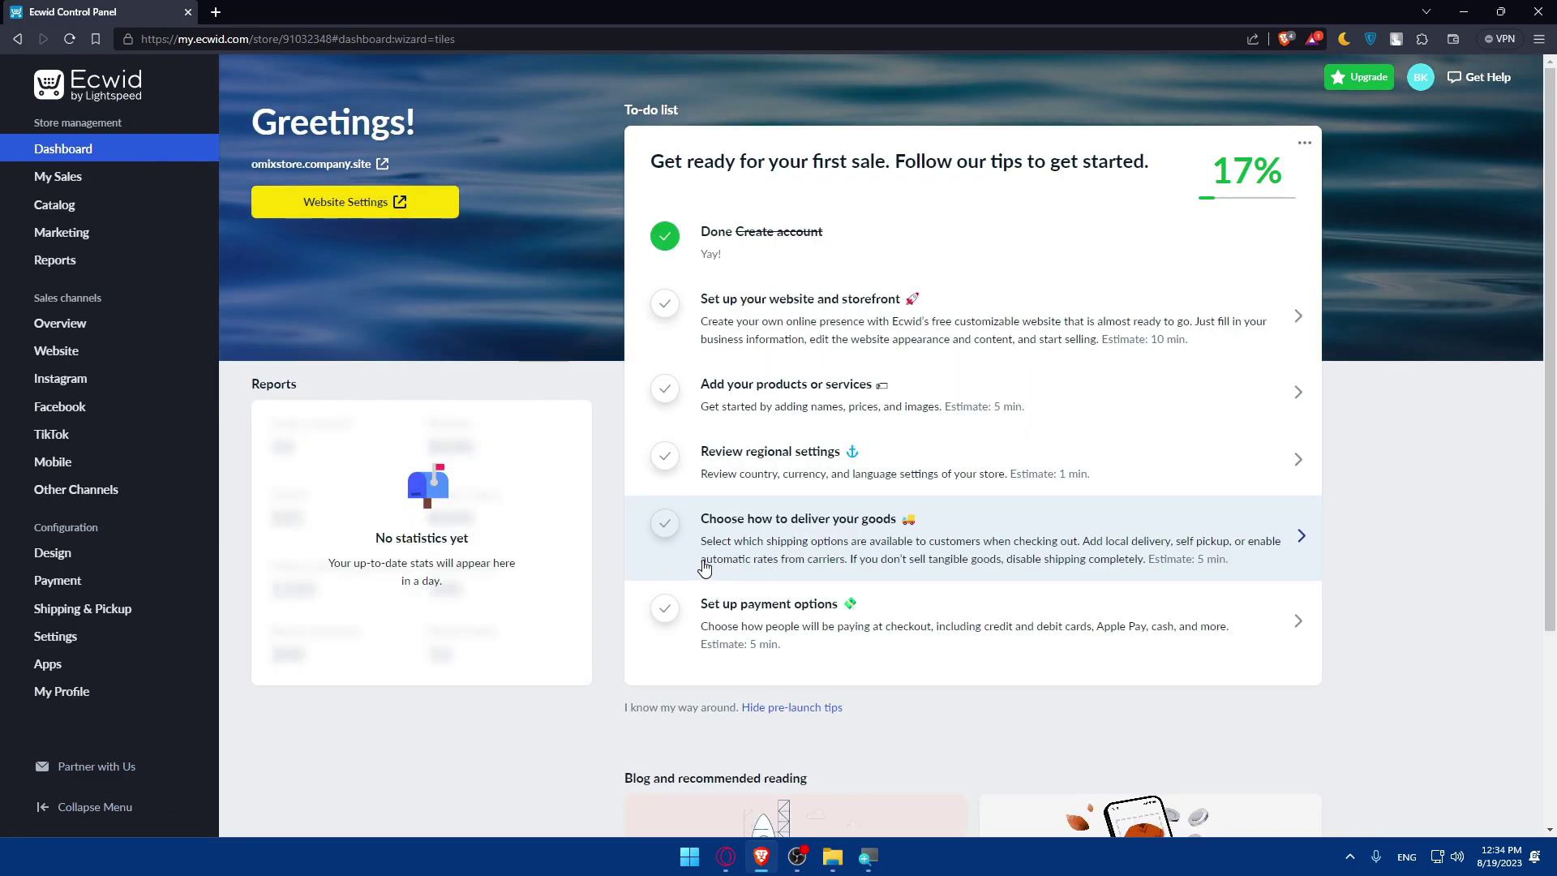
# Go to the App Market through the Apps menu in the dashboard sidebar.
pyautogui.moveTo(648, 164); pyautogui.dragTo(1144, 165)
pyautogui.click(1069, 232)
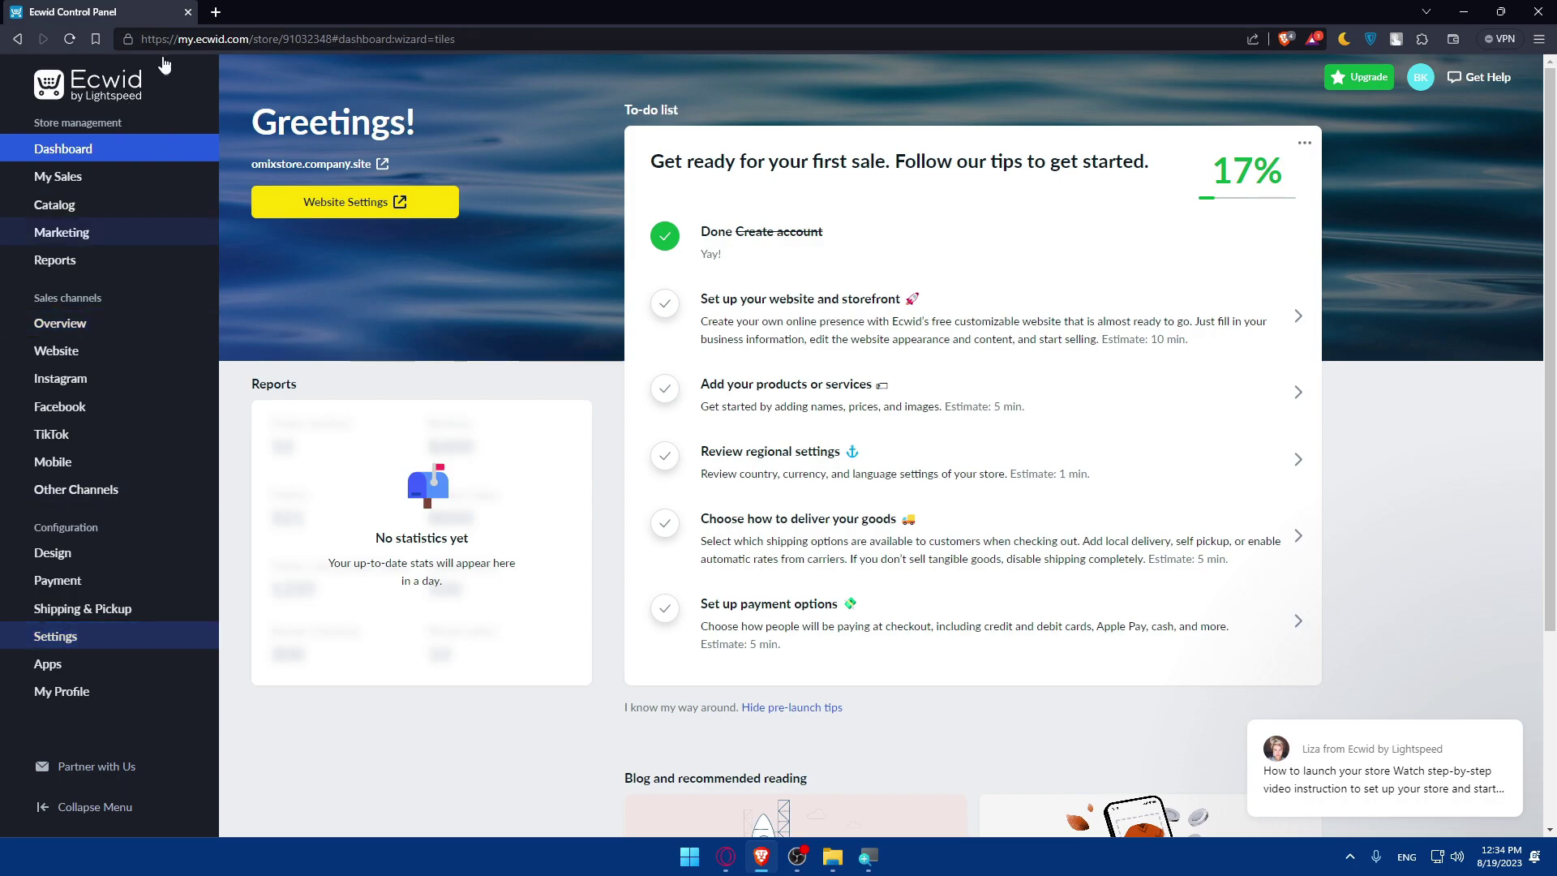
pyautogui.moveTo(75, 672)
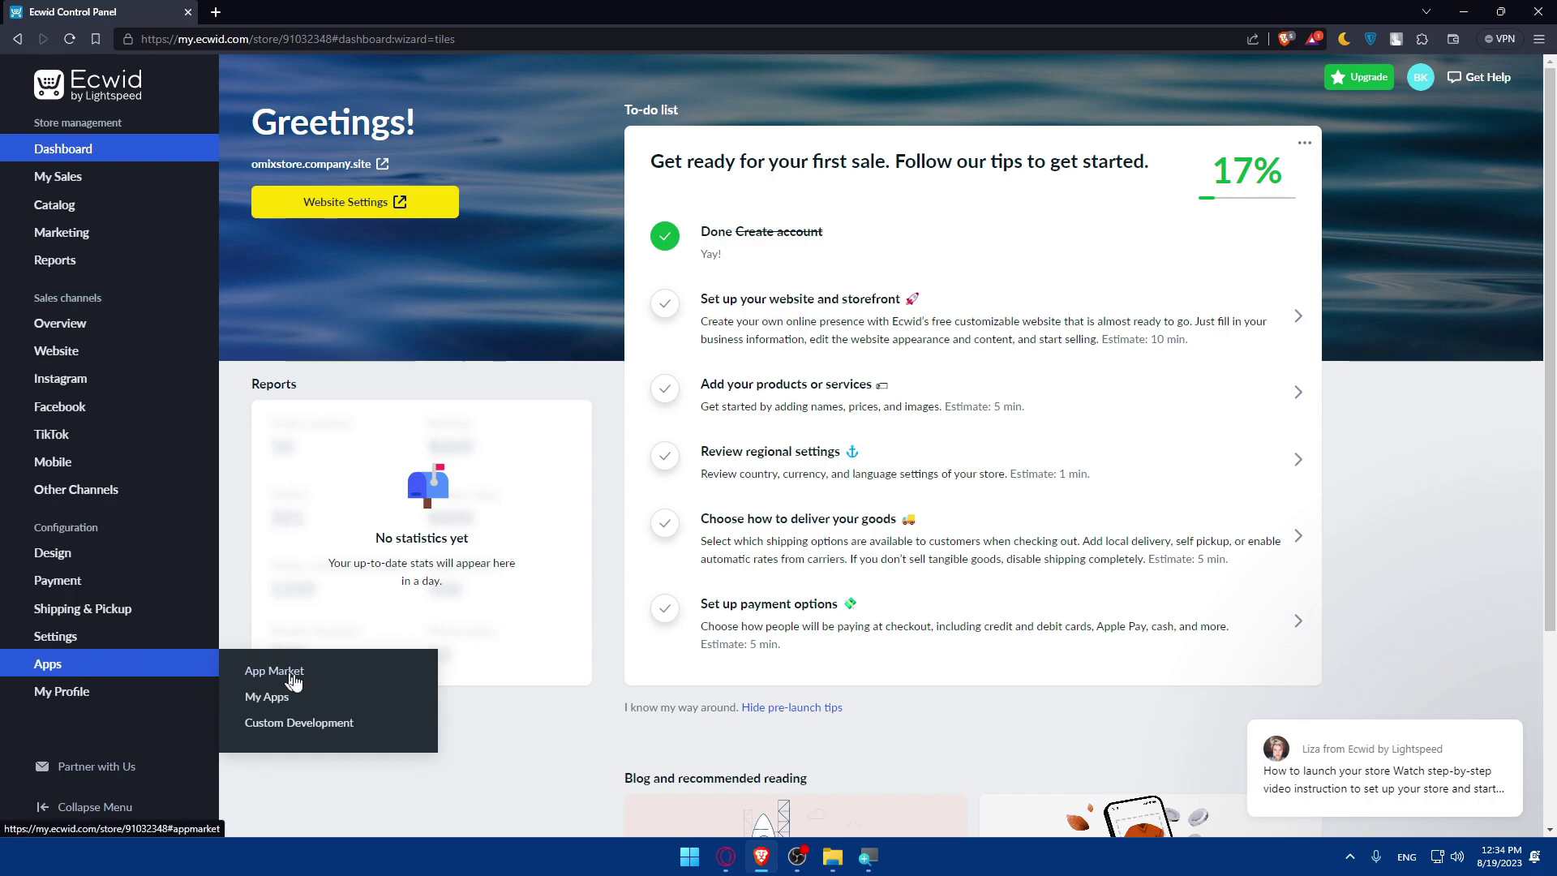
pyautogui.click(288, 672)
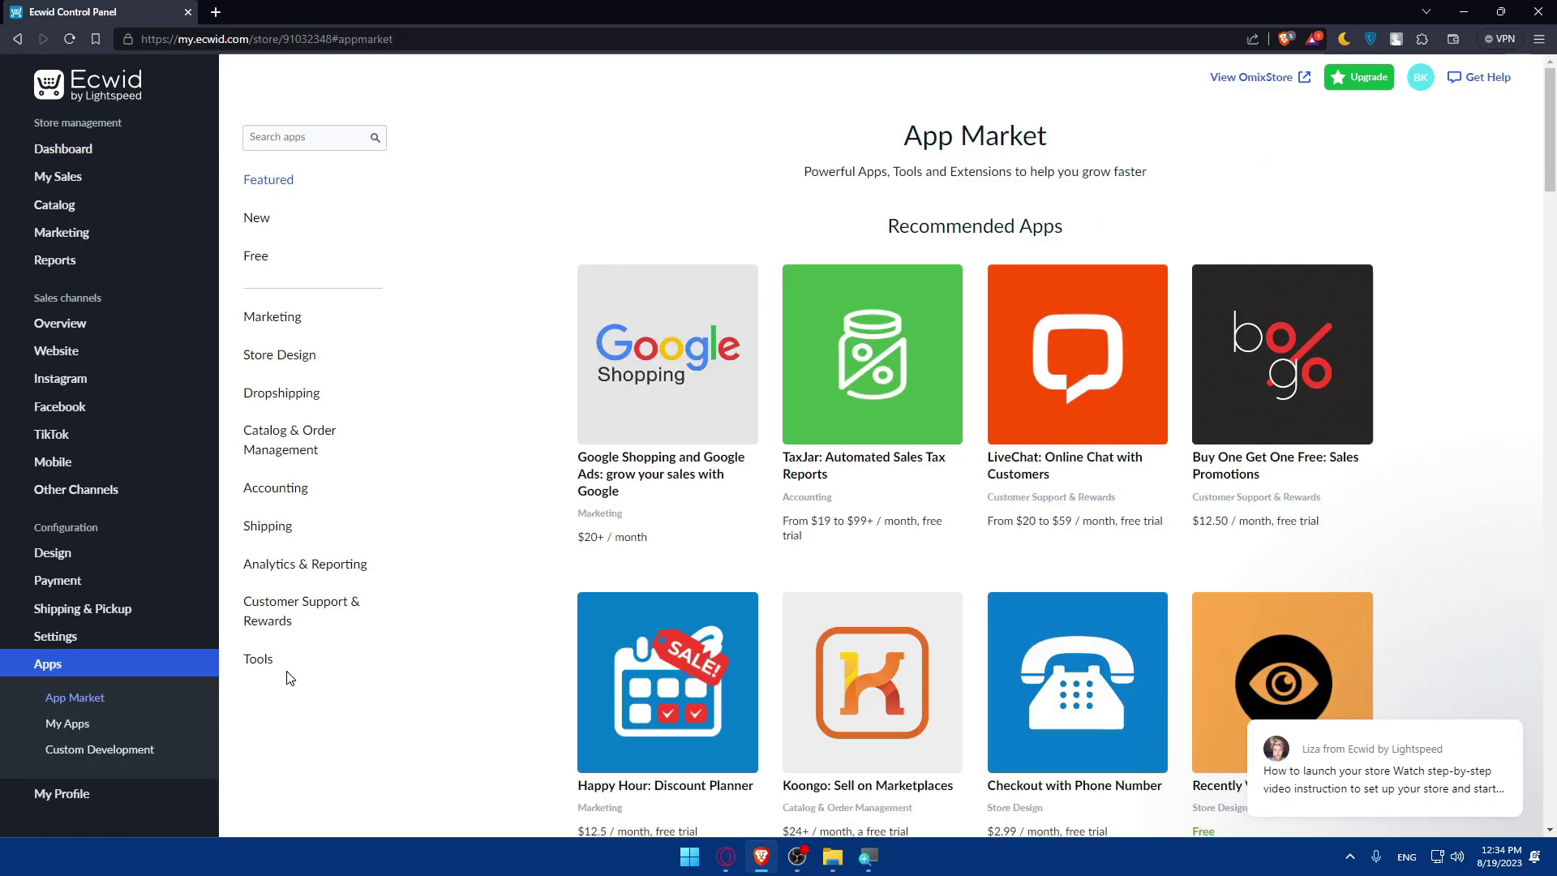
# Open a new browser tab and go to printful.com.
pyautogui.click(215, 12)
pyautogui.write('prin')
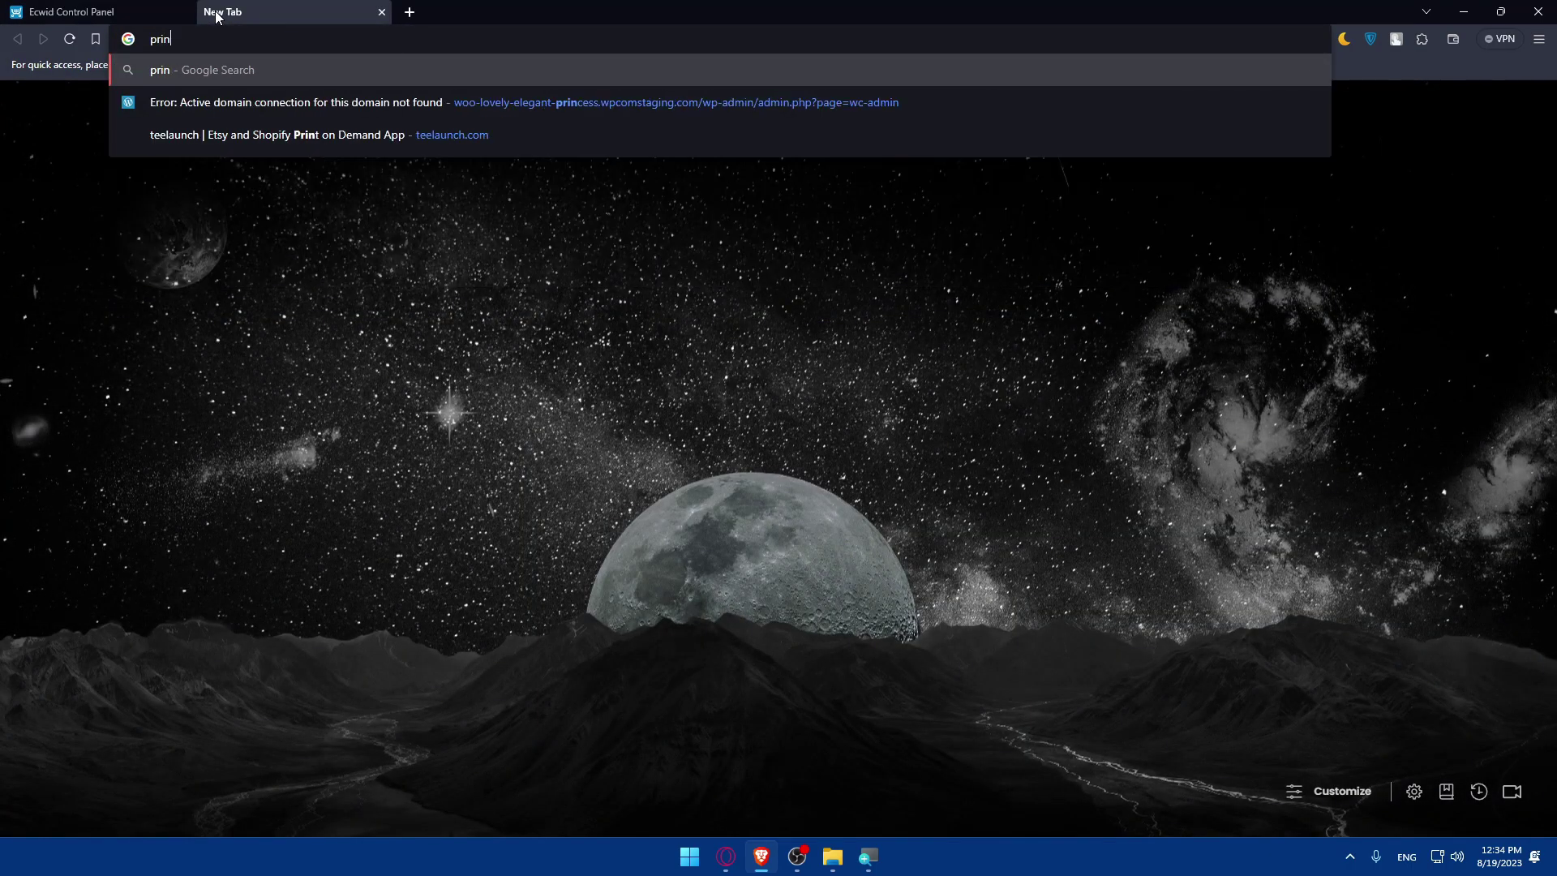
pyautogui.press('BackSpace')
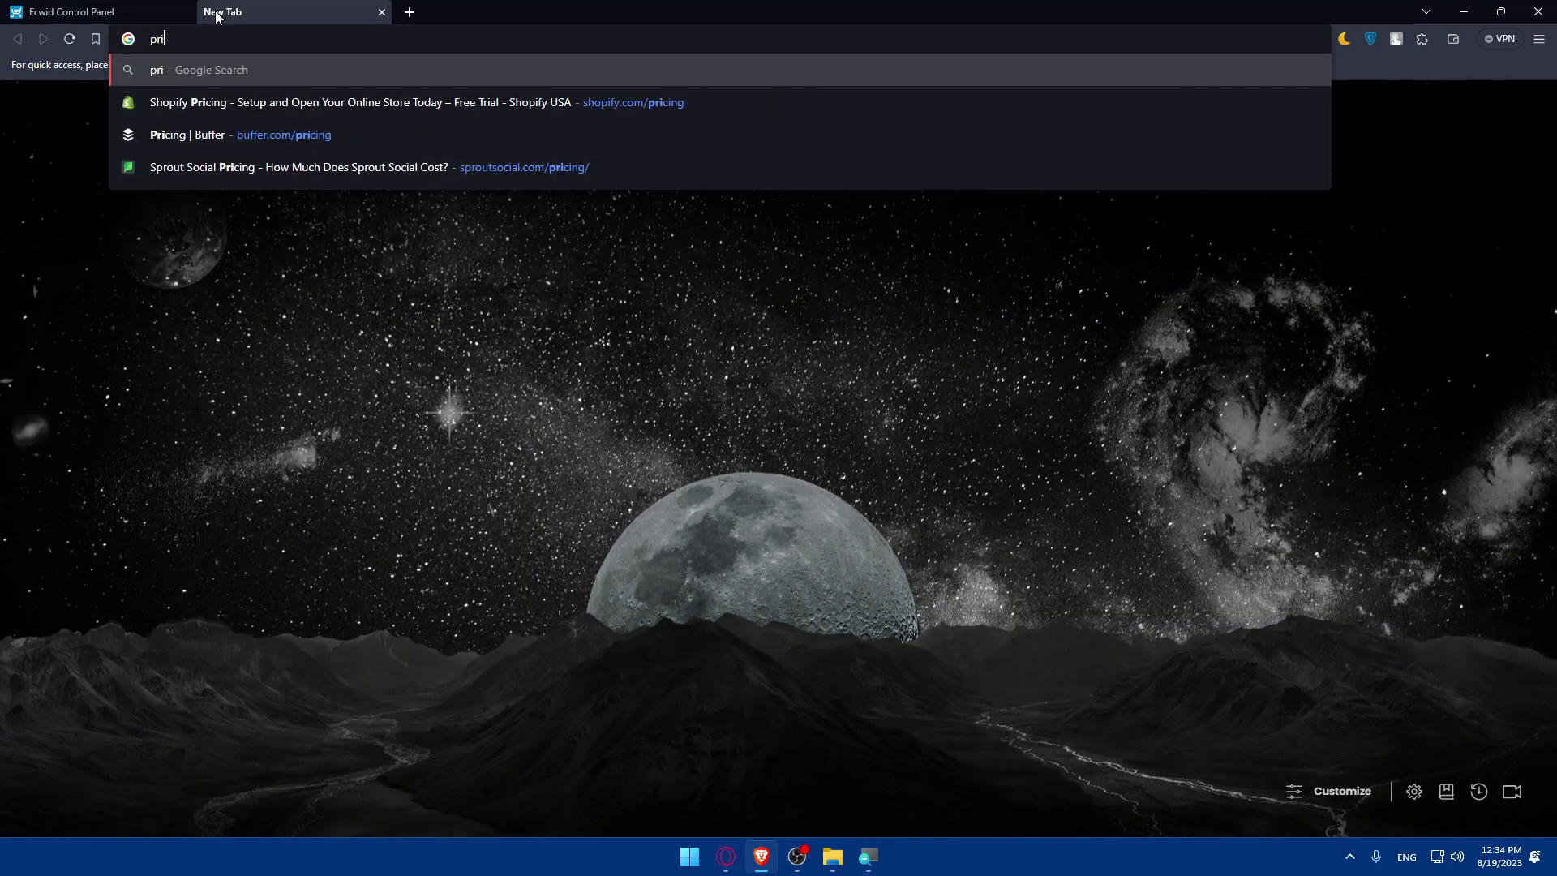
pyautogui.write('ntful.')
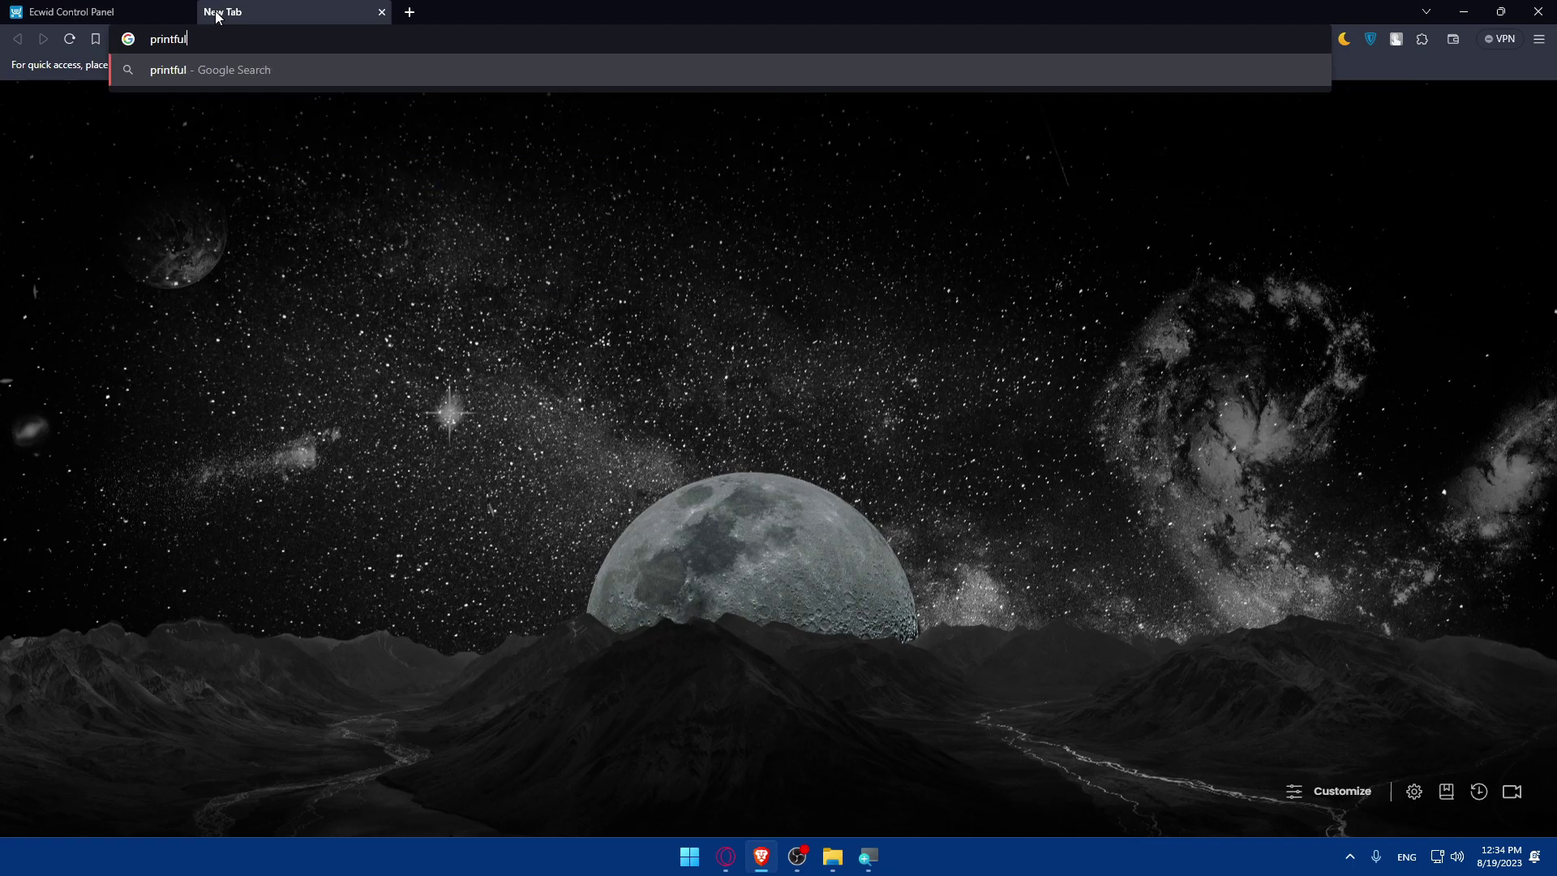
pyautogui.write('com')
pyautogui.press('Return')
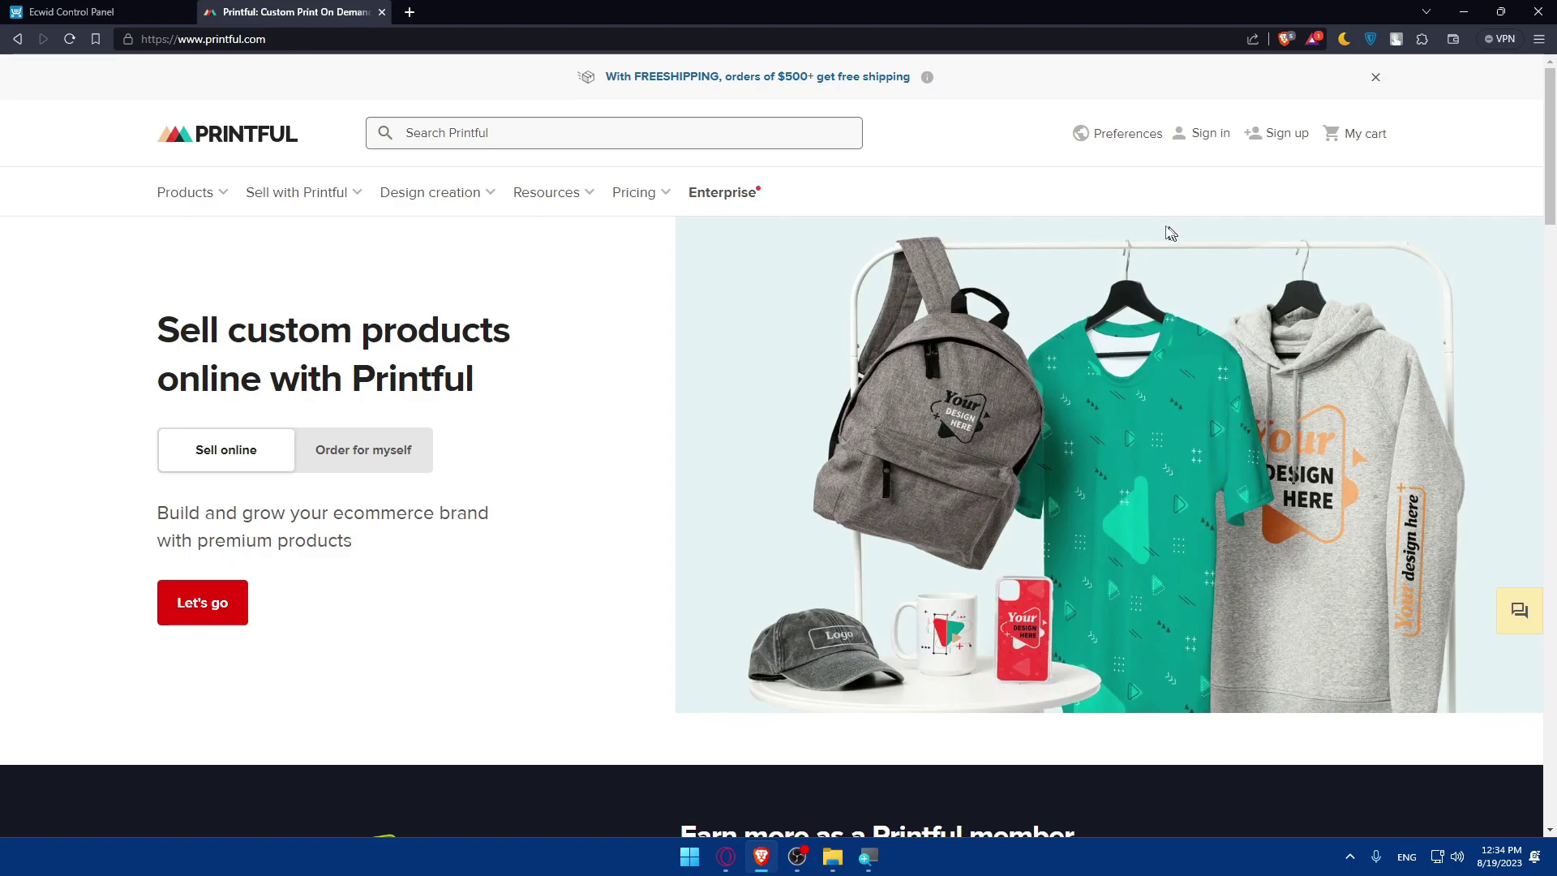
# Sign up for Printful with a Google account, allowing third-party cookies and accepting the terms.
pyautogui.click(1217, 136)
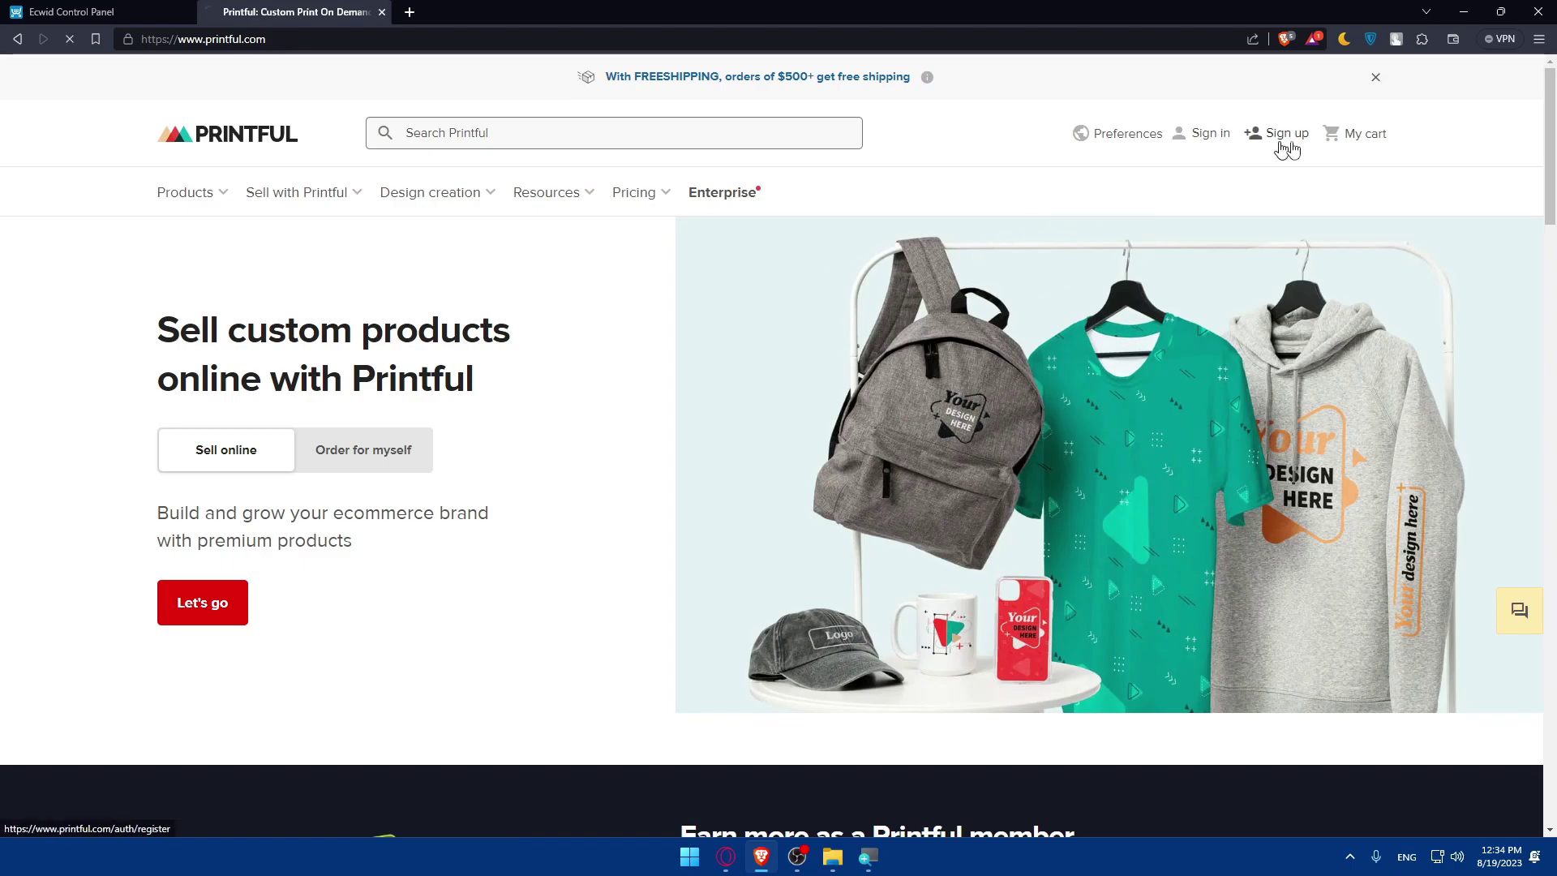
pyautogui.click(446, 317)
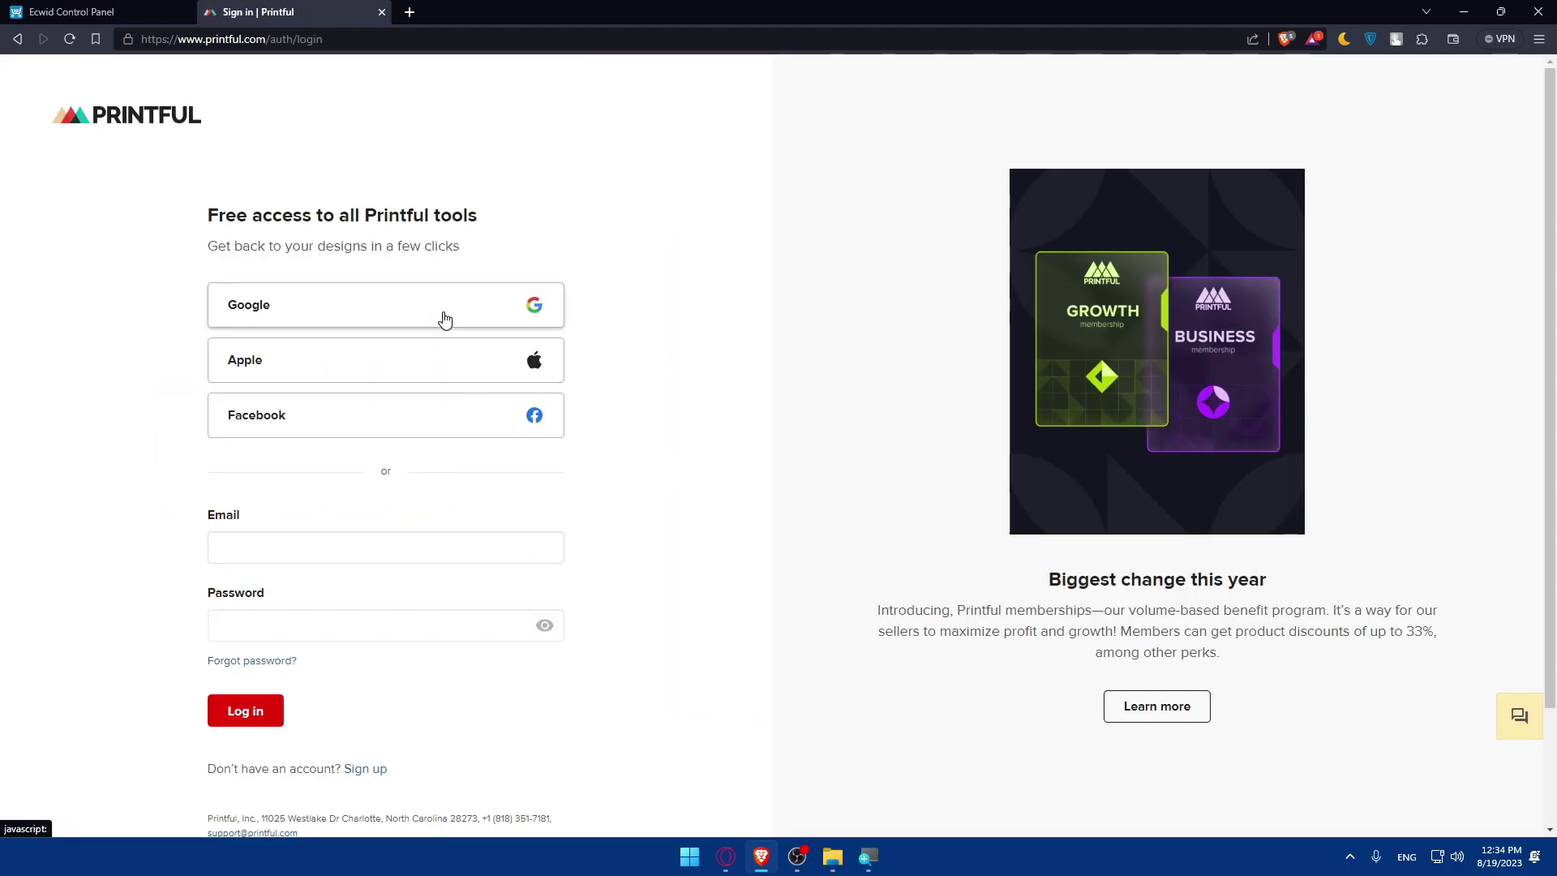
pyautogui.click(264, 146)
pyautogui.click(272, 213)
pyautogui.click(268, 183)
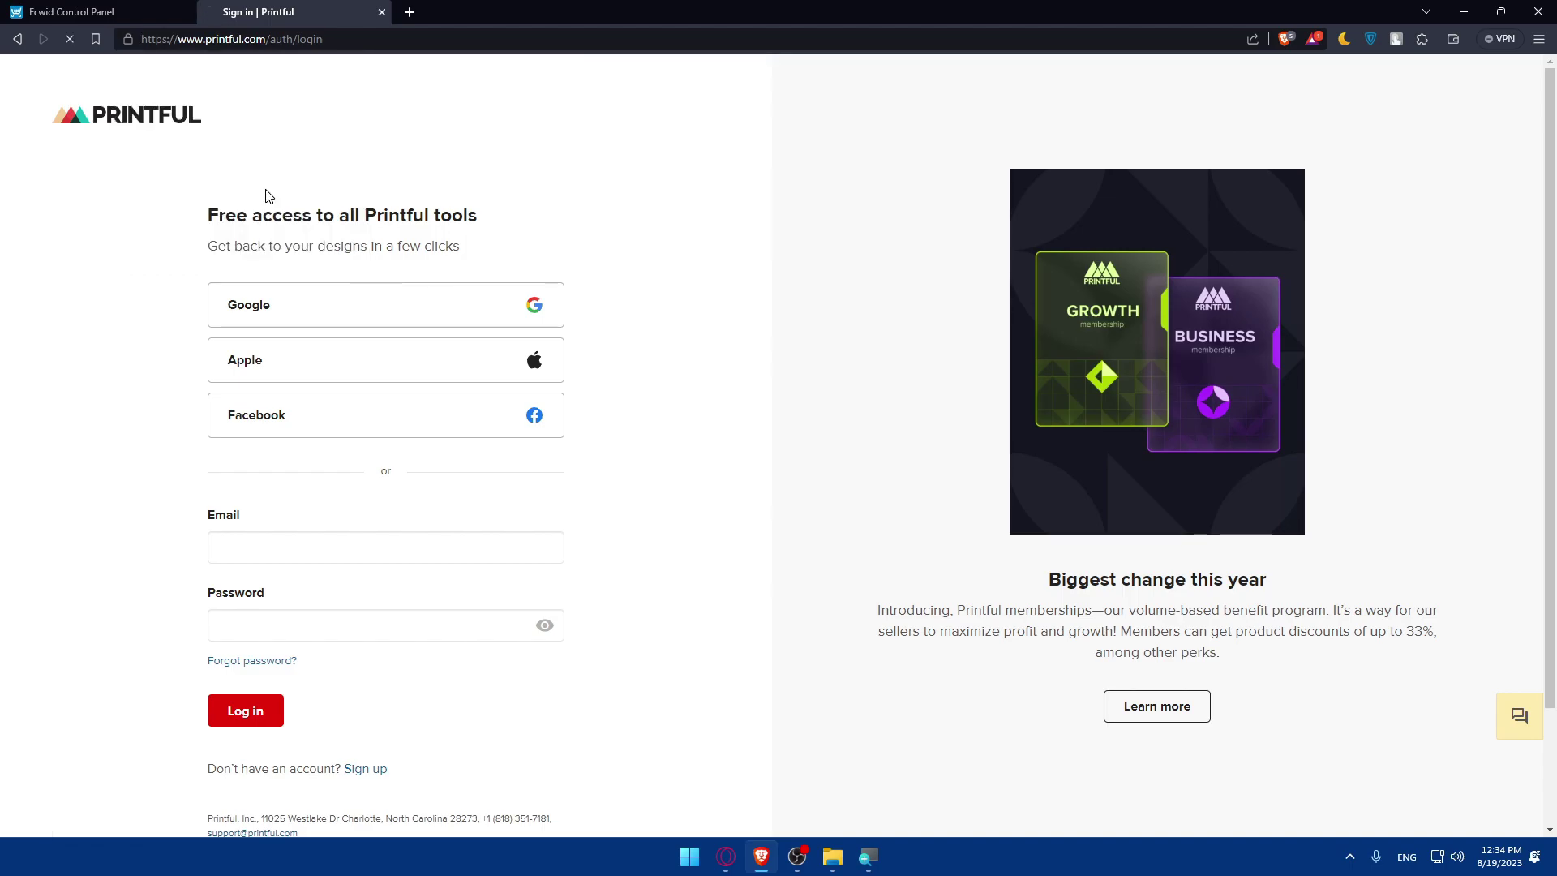
pyautogui.click(369, 286)
pyautogui.click(669, 463)
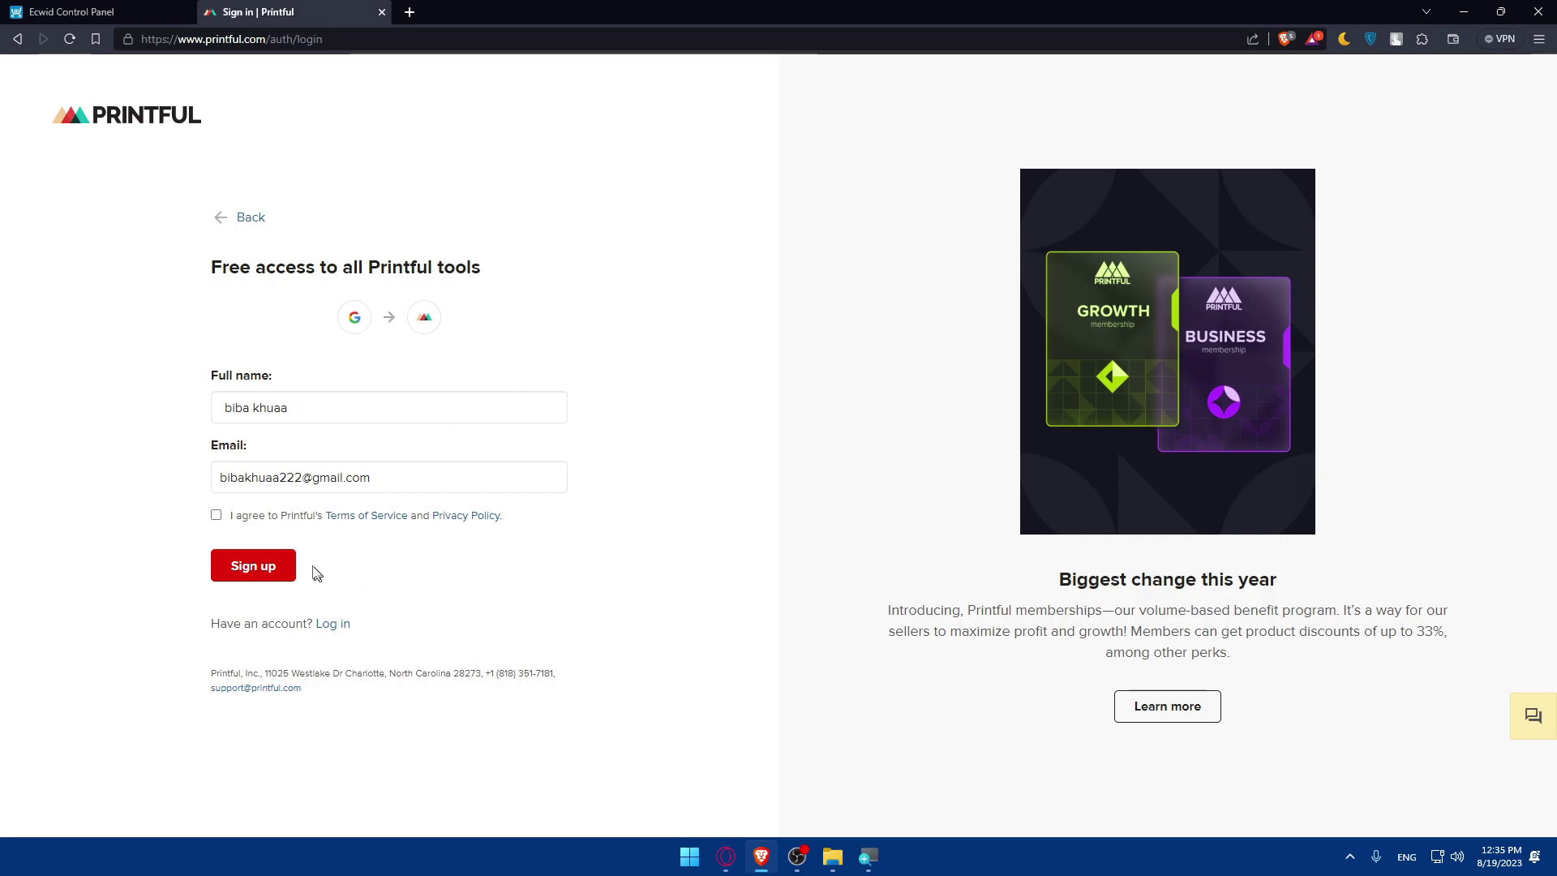
pyautogui.click(217, 516)
pyautogui.click(251, 565)
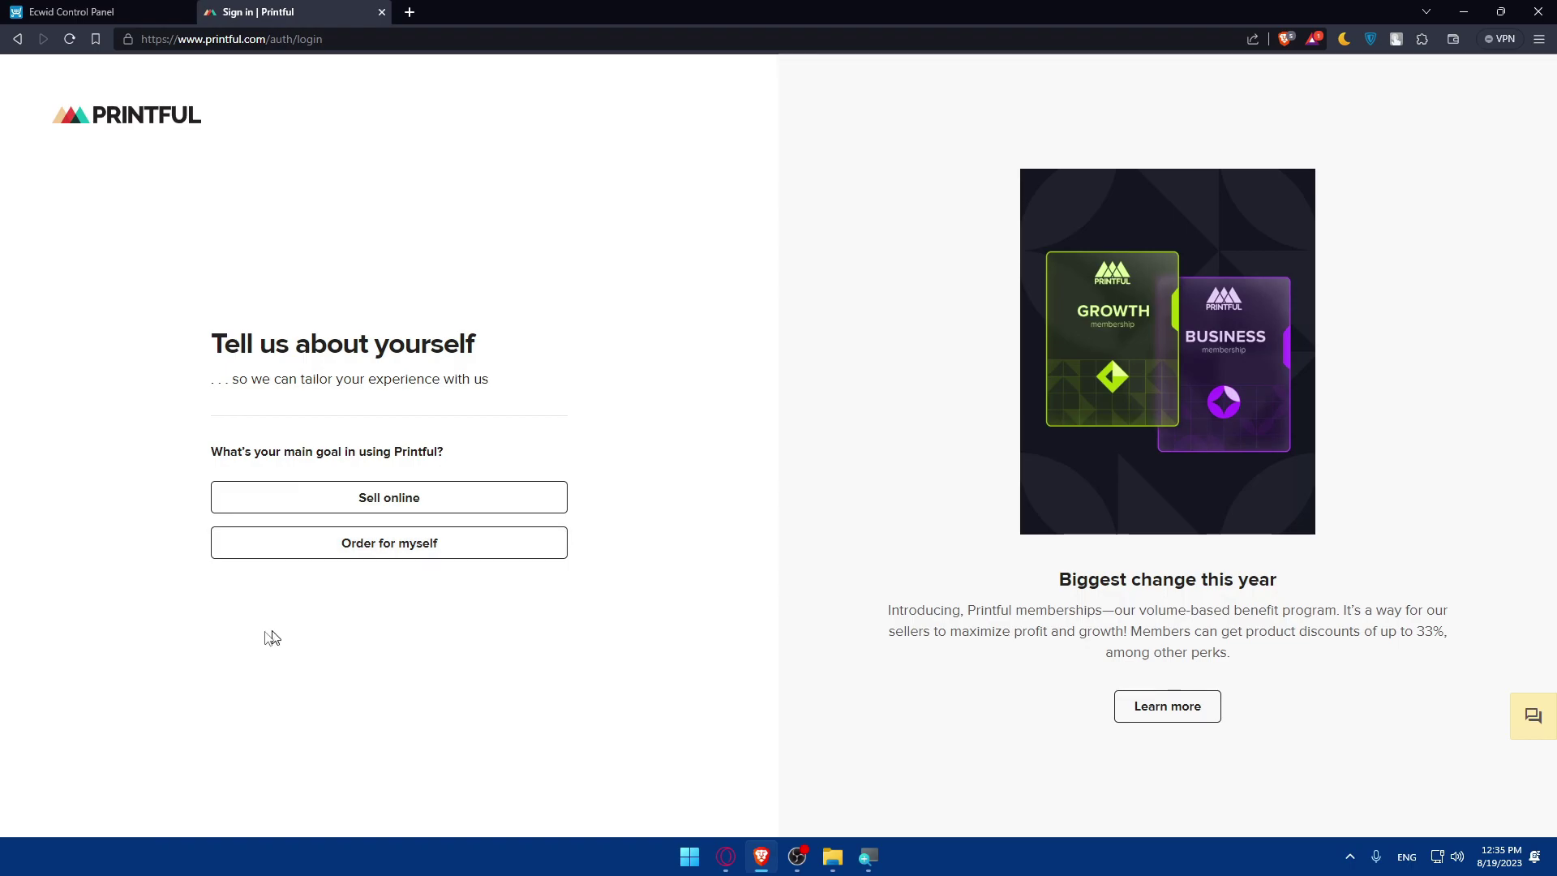
# Answer onboarding: sell online, business type Other, $0 annual revenue, 0–50 monthly orders.
pyautogui.click(307, 503)
pyautogui.click(298, 623)
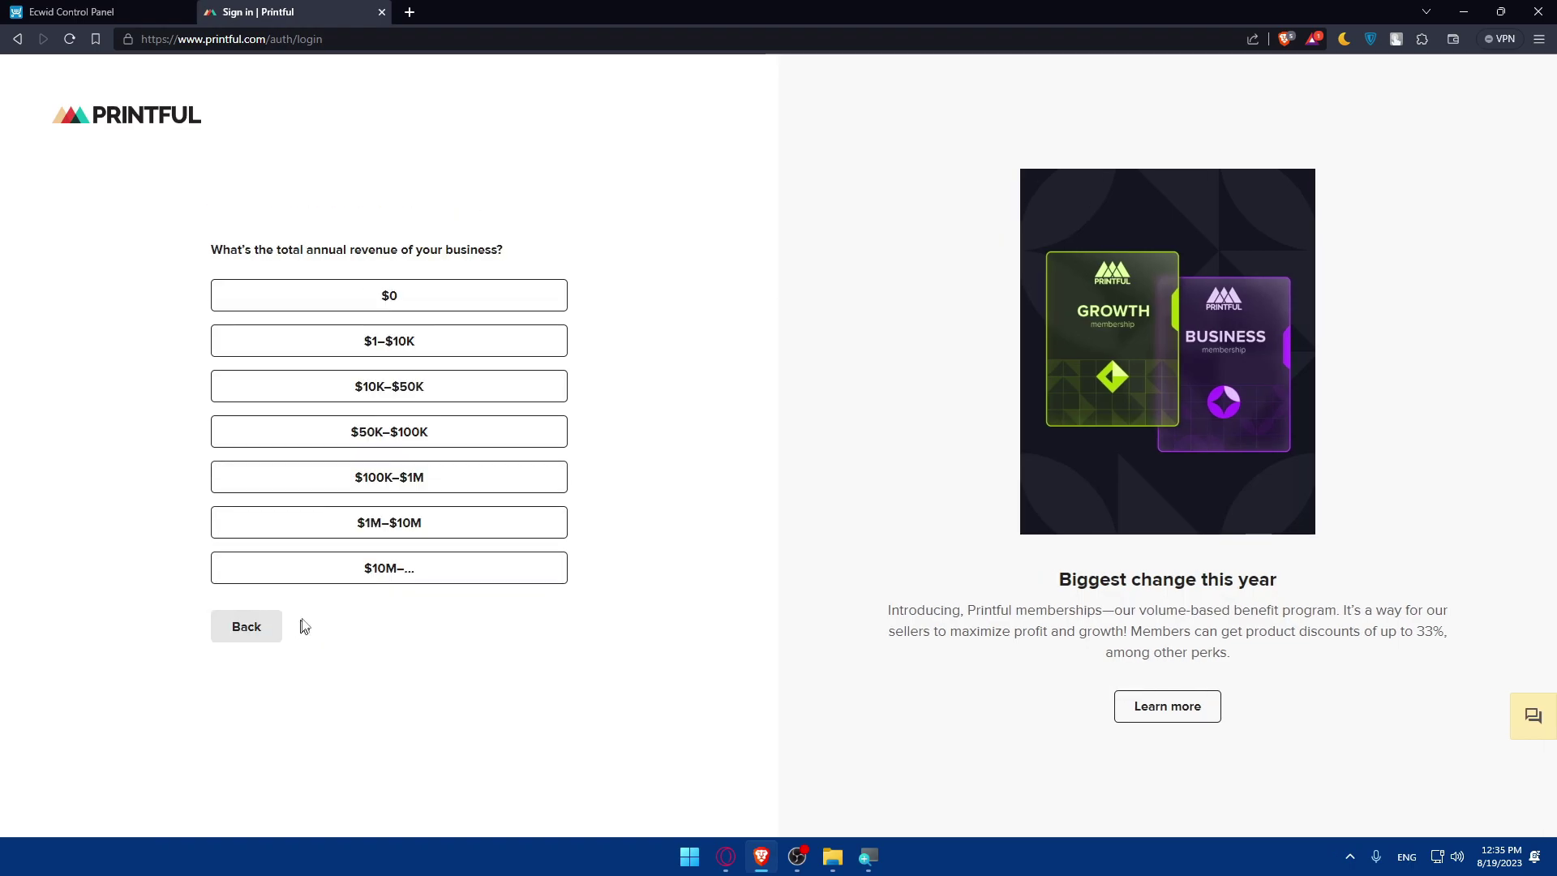
pyautogui.click(377, 301)
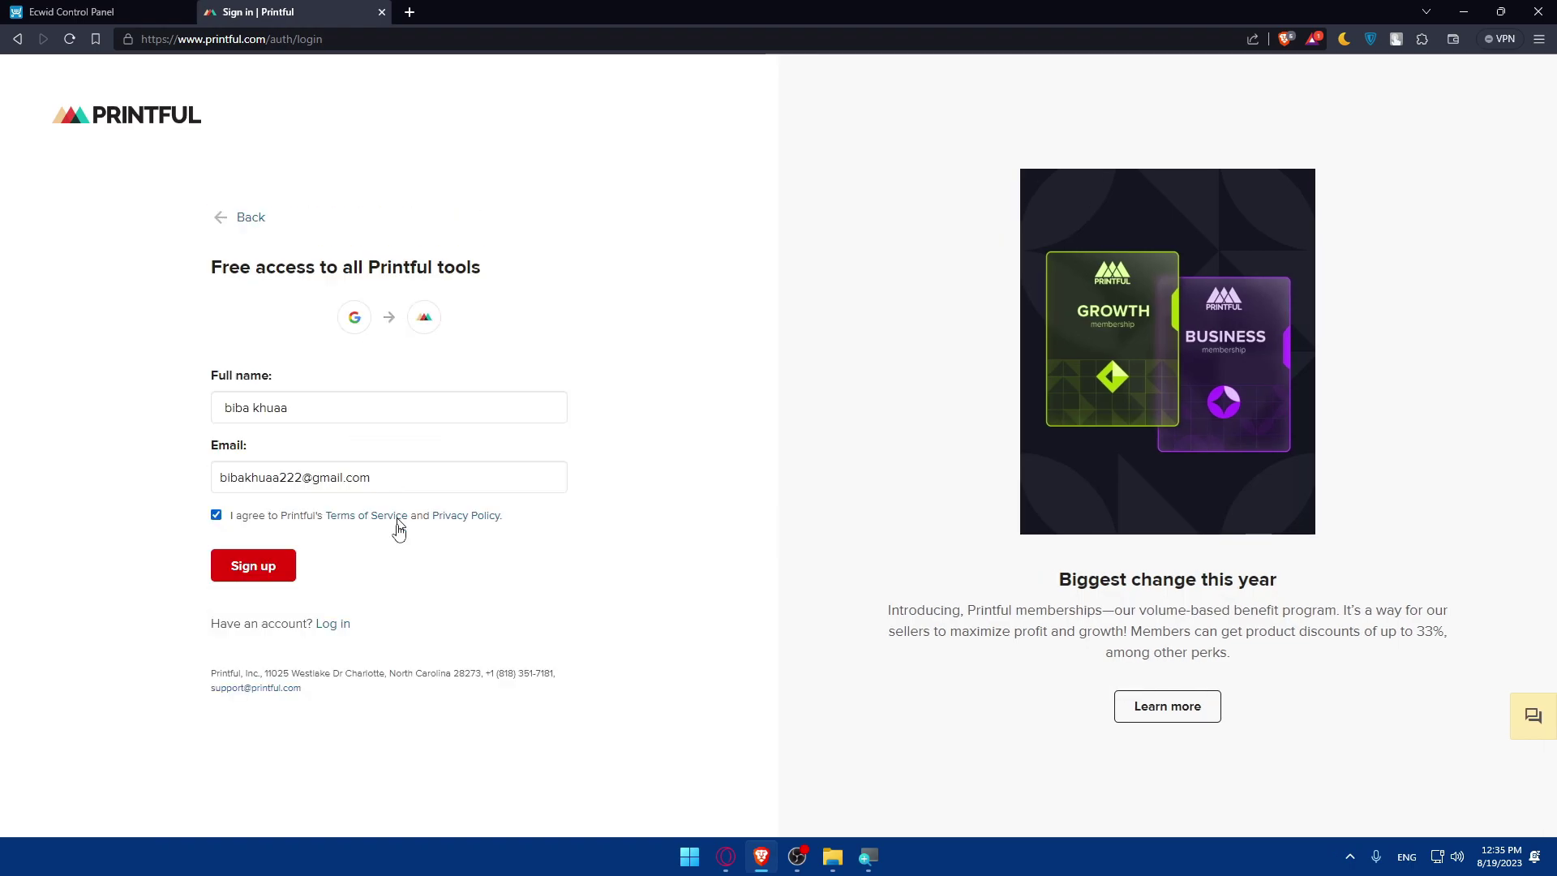
pyautogui.click(254, 575)
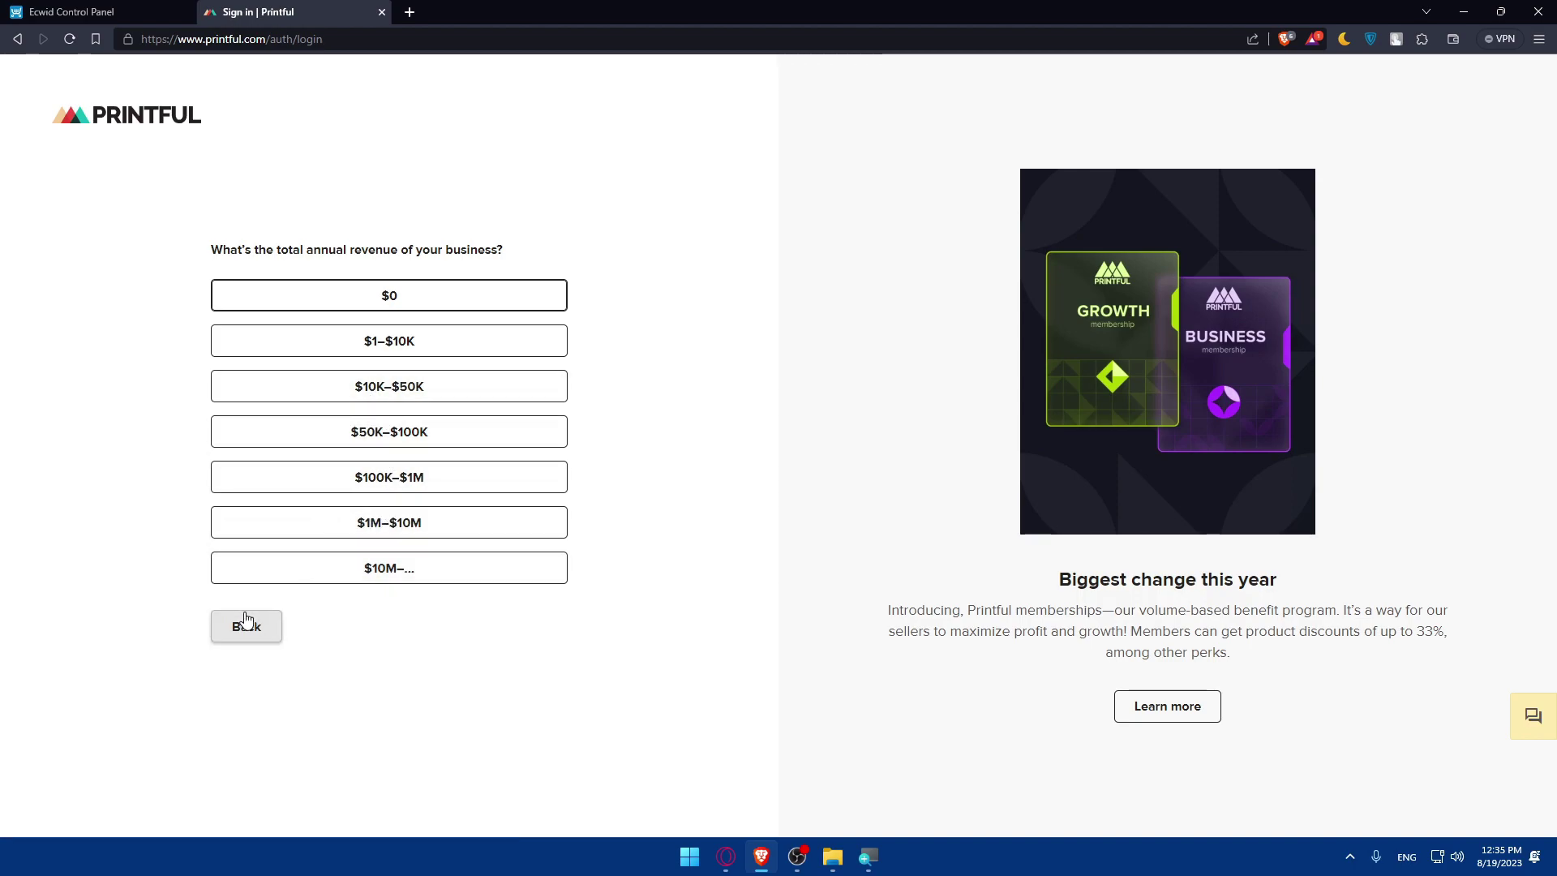
pyautogui.click(407, 322)
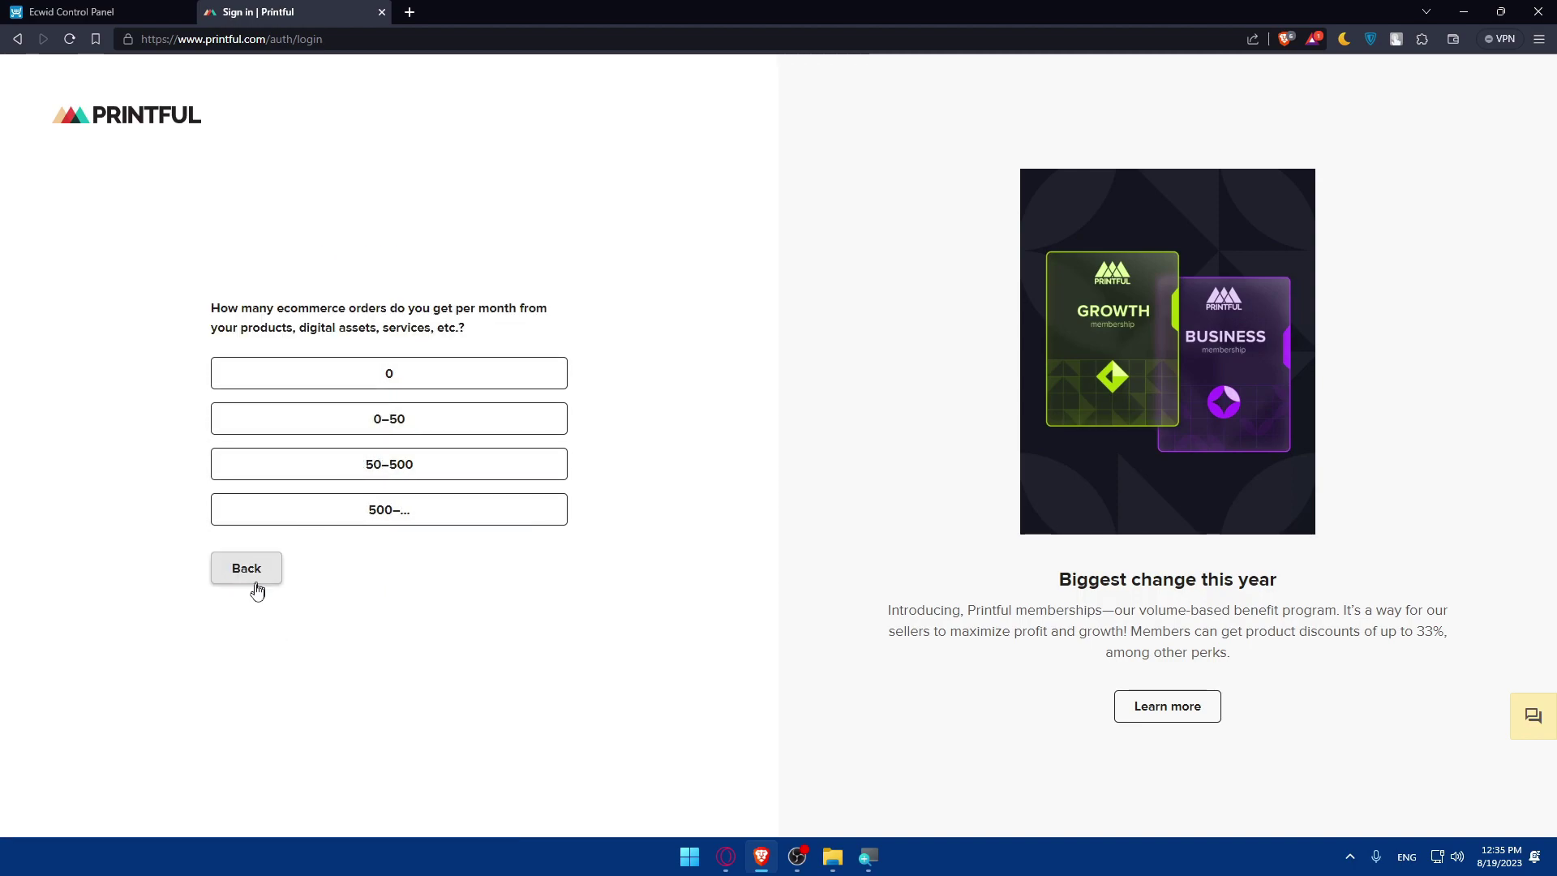
pyautogui.click(416, 423)
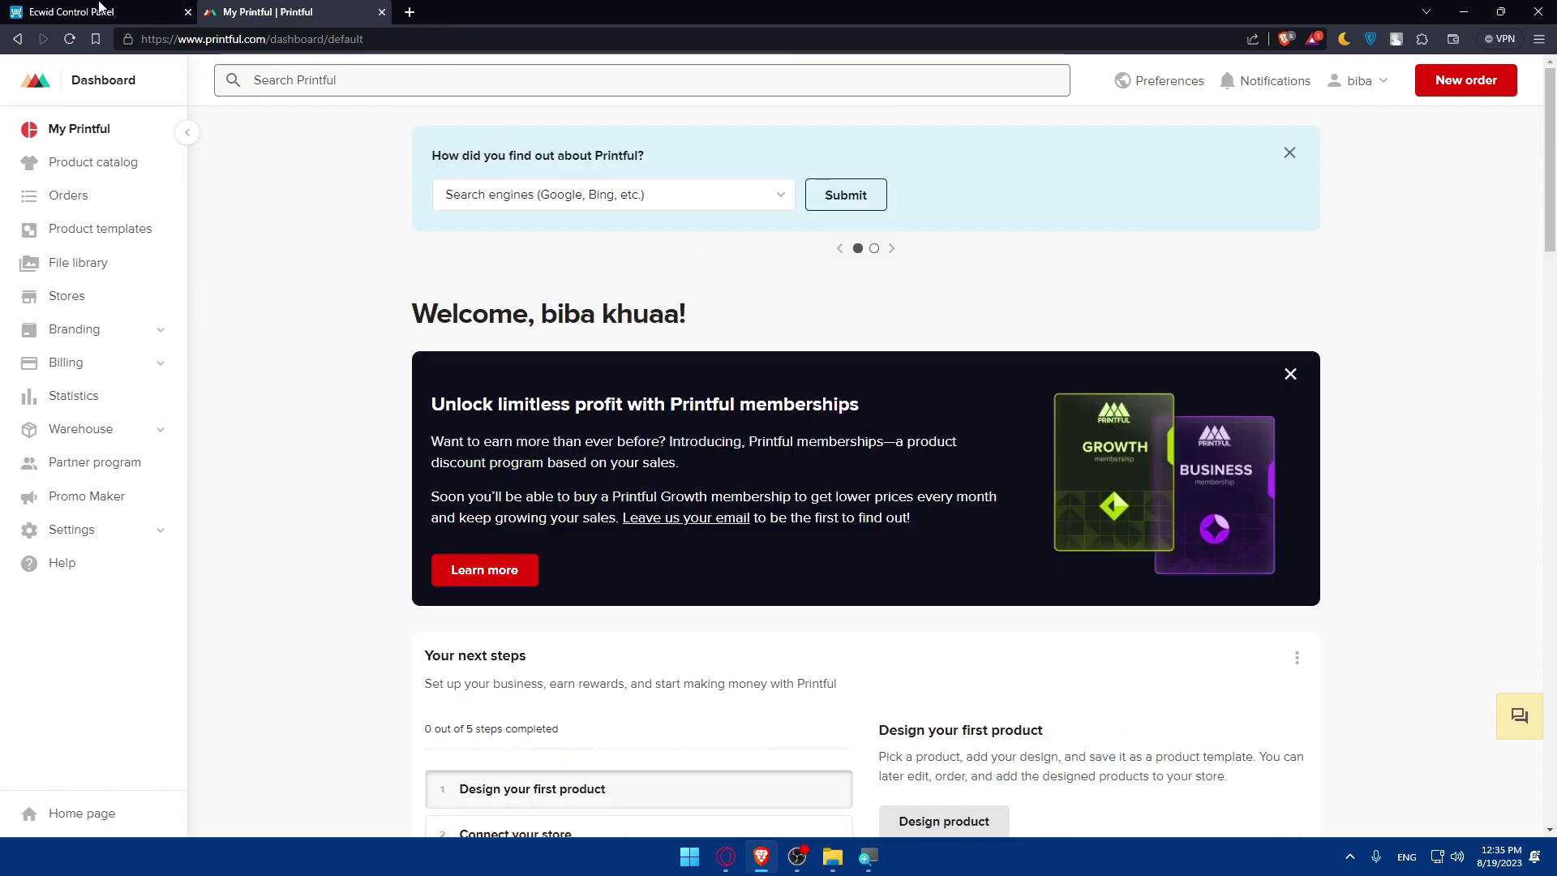
# Back in the Ecwid App Market, search apps for 'printful'.
pyautogui.click(102, 10)
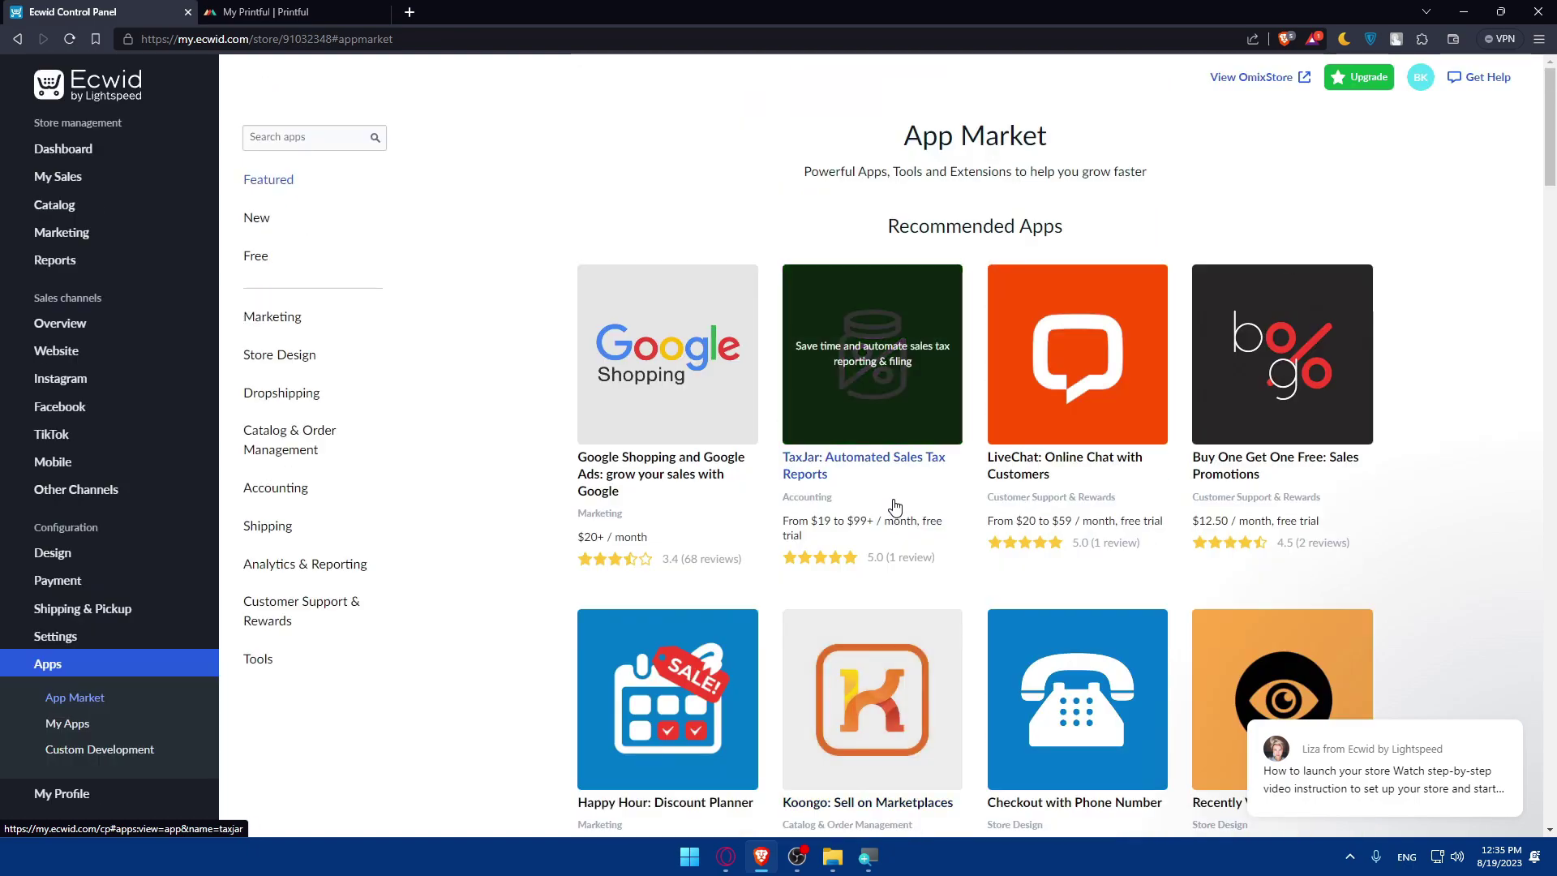
pyautogui.scroll(-3, 941, 414)
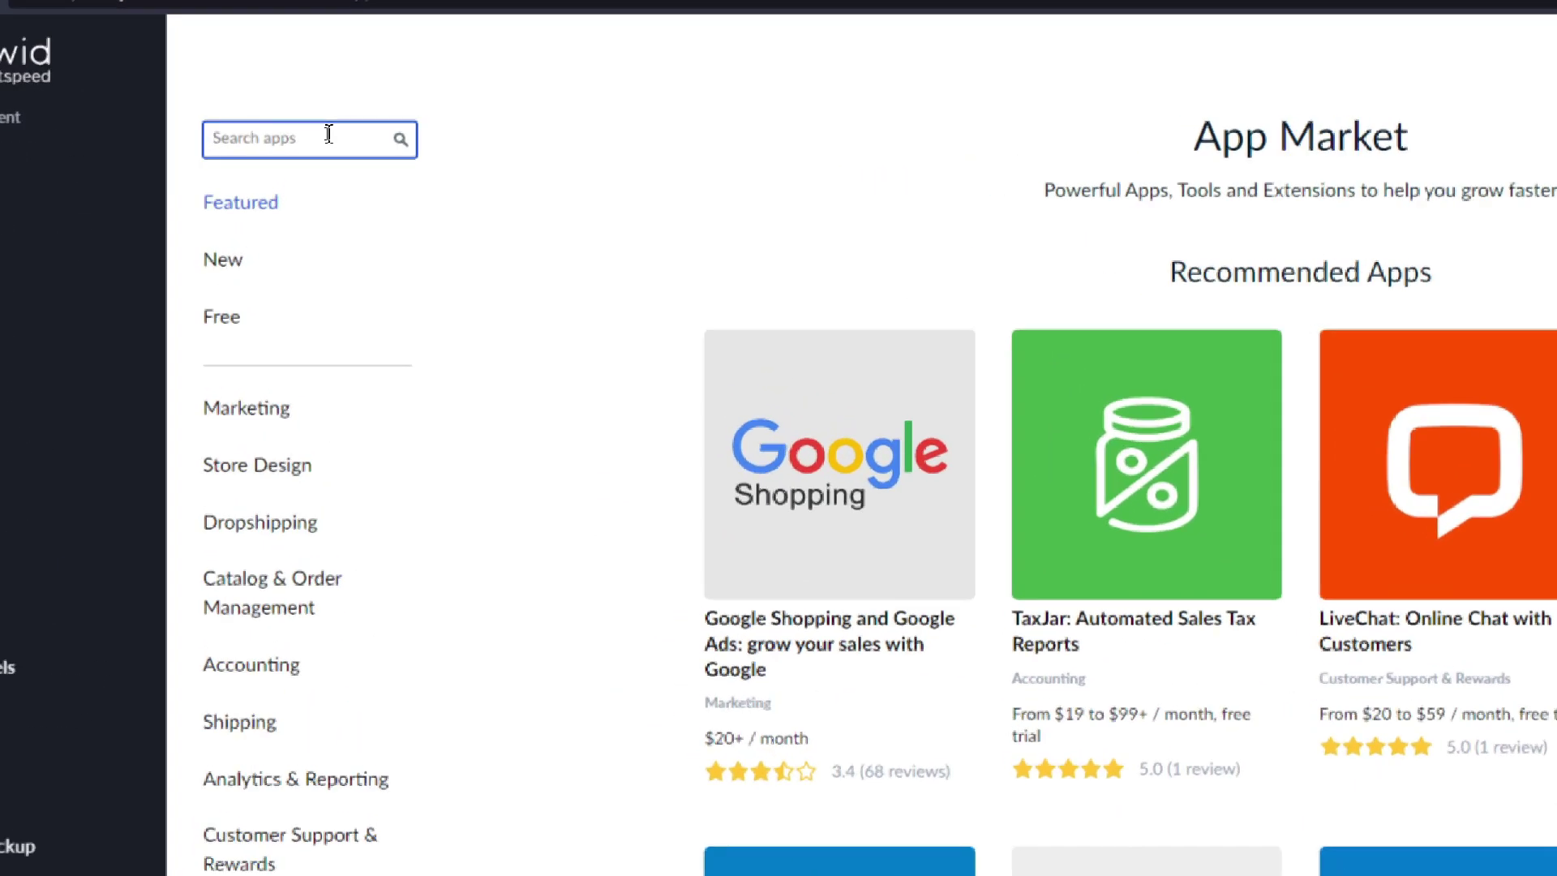
pyautogui.write('prin')
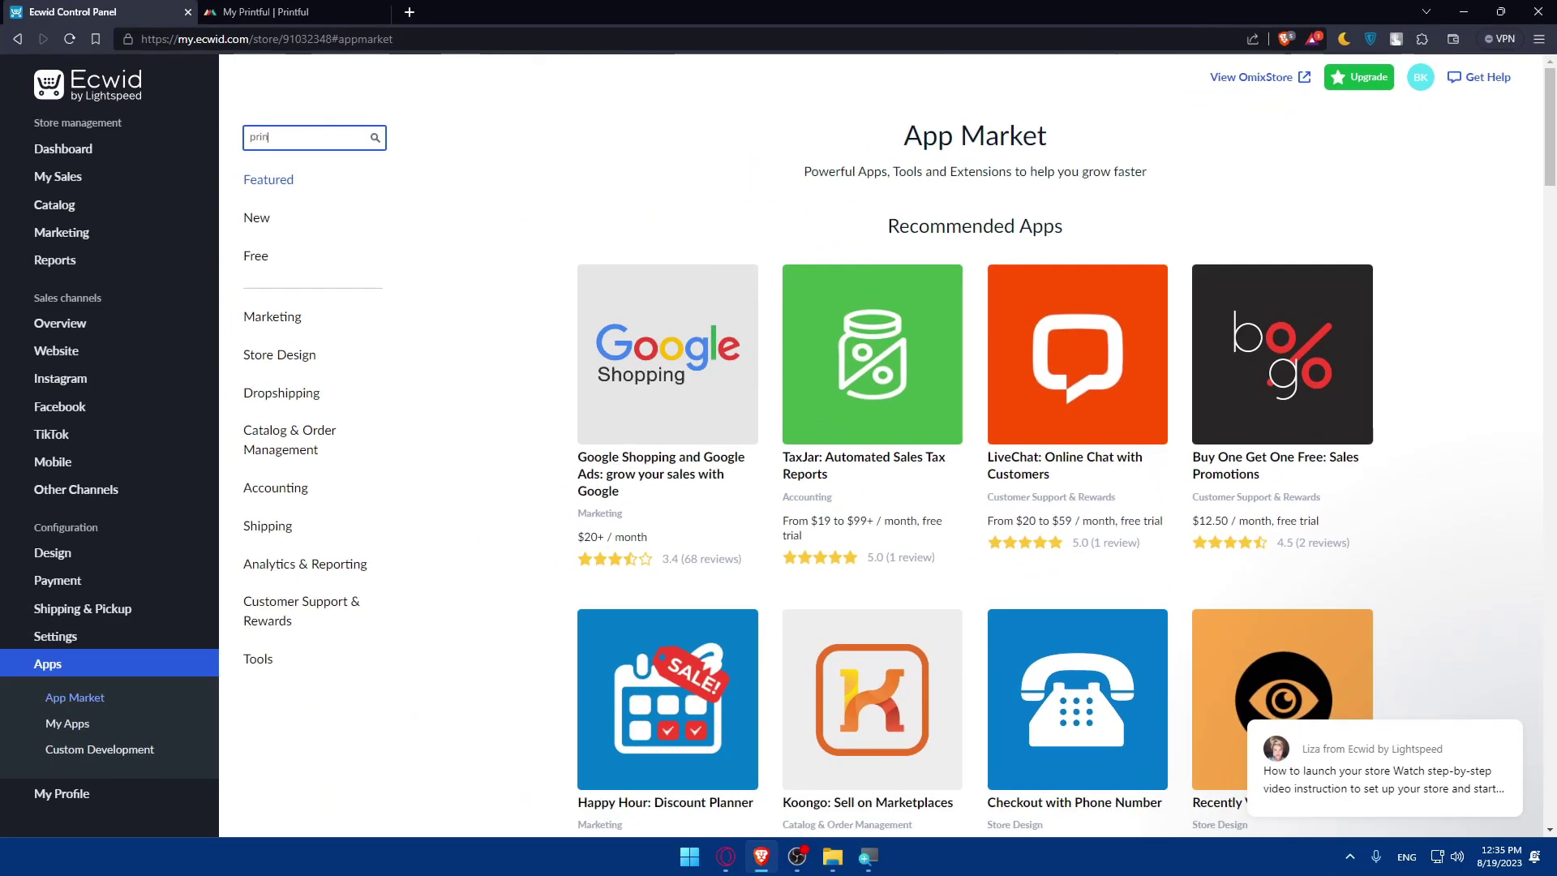
pyautogui.write('tful')
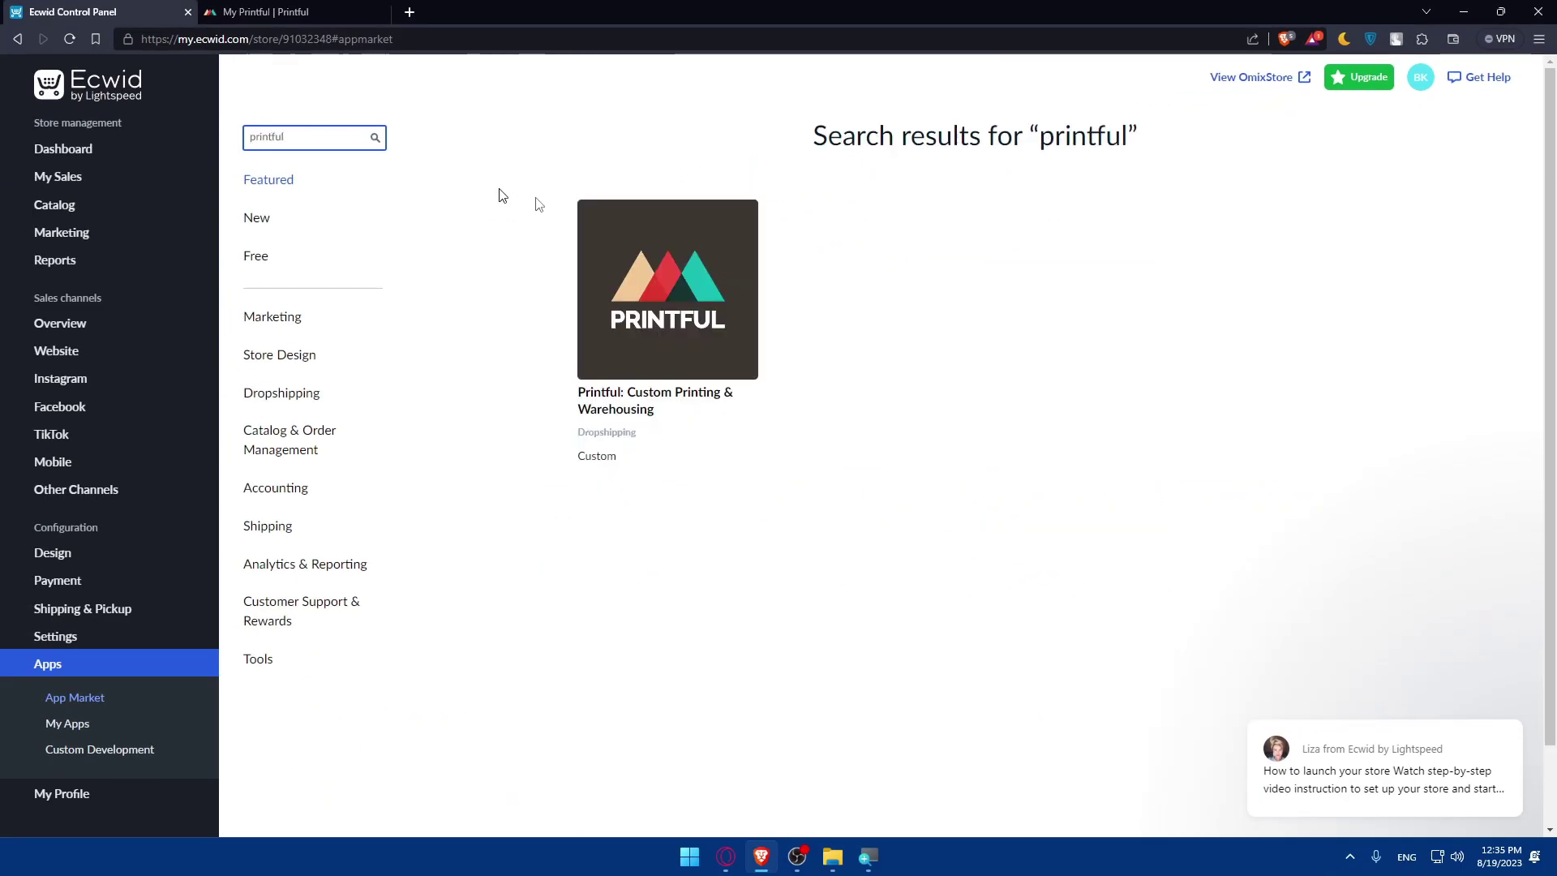
# Open the Printful: Custom Printing & Warehousing app page, review it, and start installing.
pyautogui.click(663, 290)
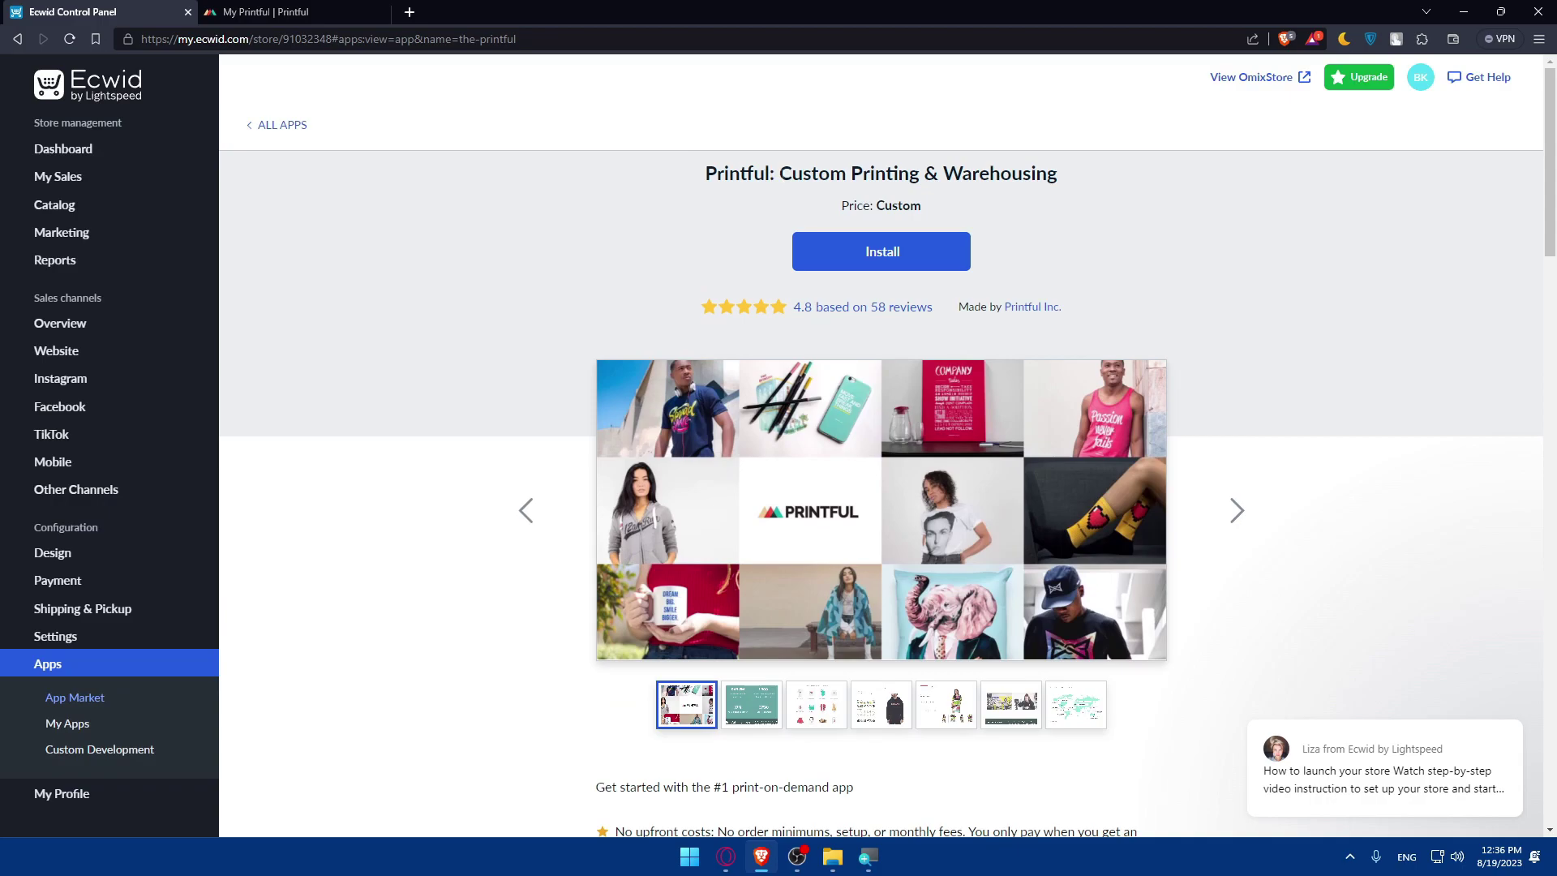
pyautogui.moveTo(792, 308); pyautogui.dragTo(941, 309)
pyautogui.click(928, 312)
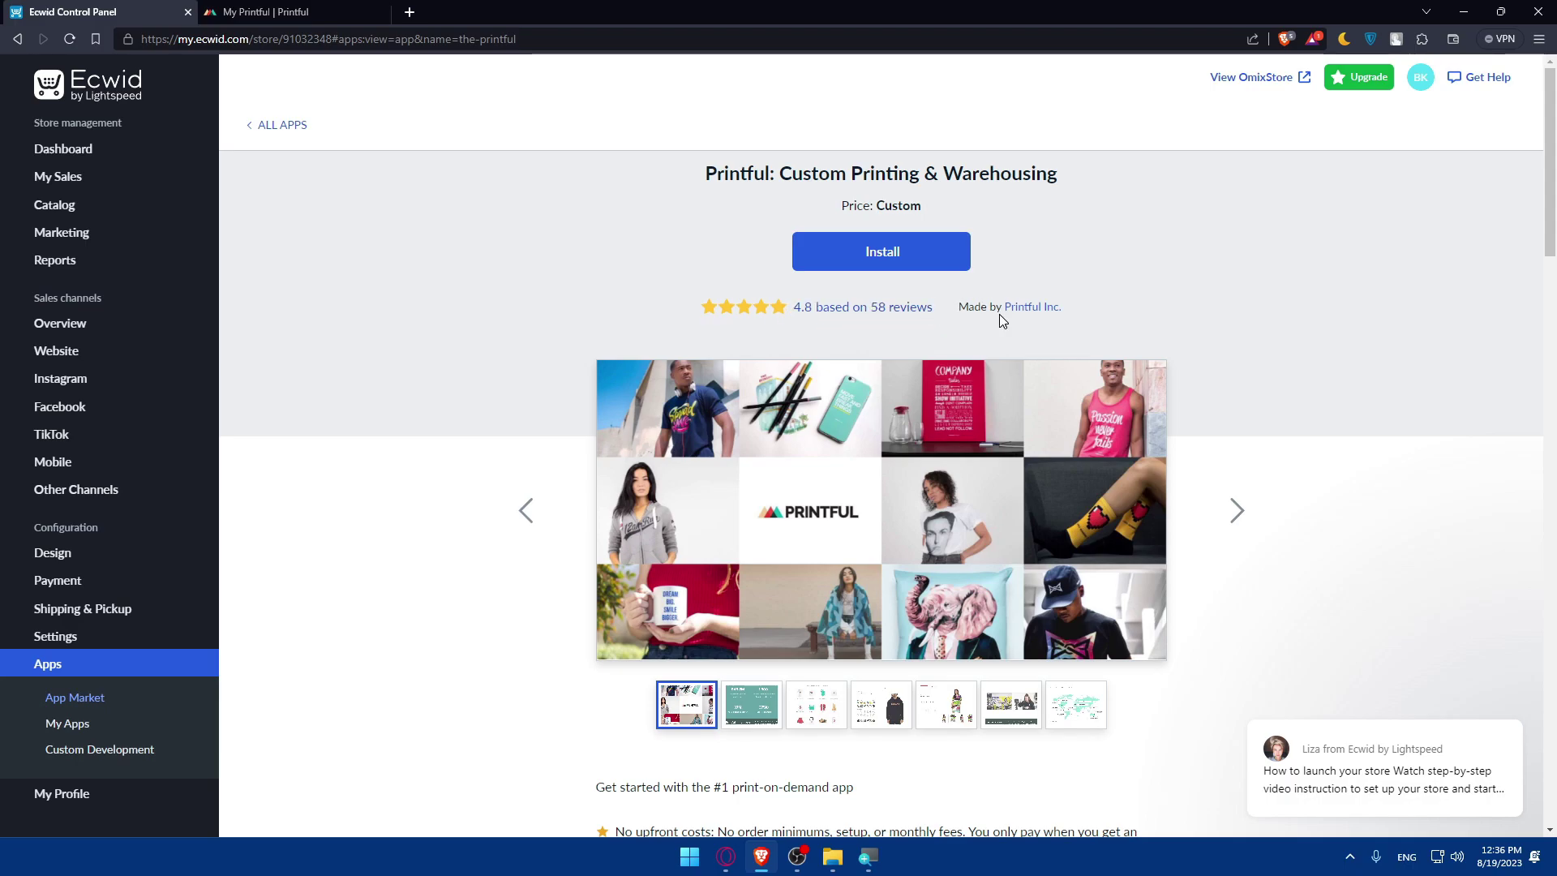
pyautogui.scroll(-5, 965, 281)
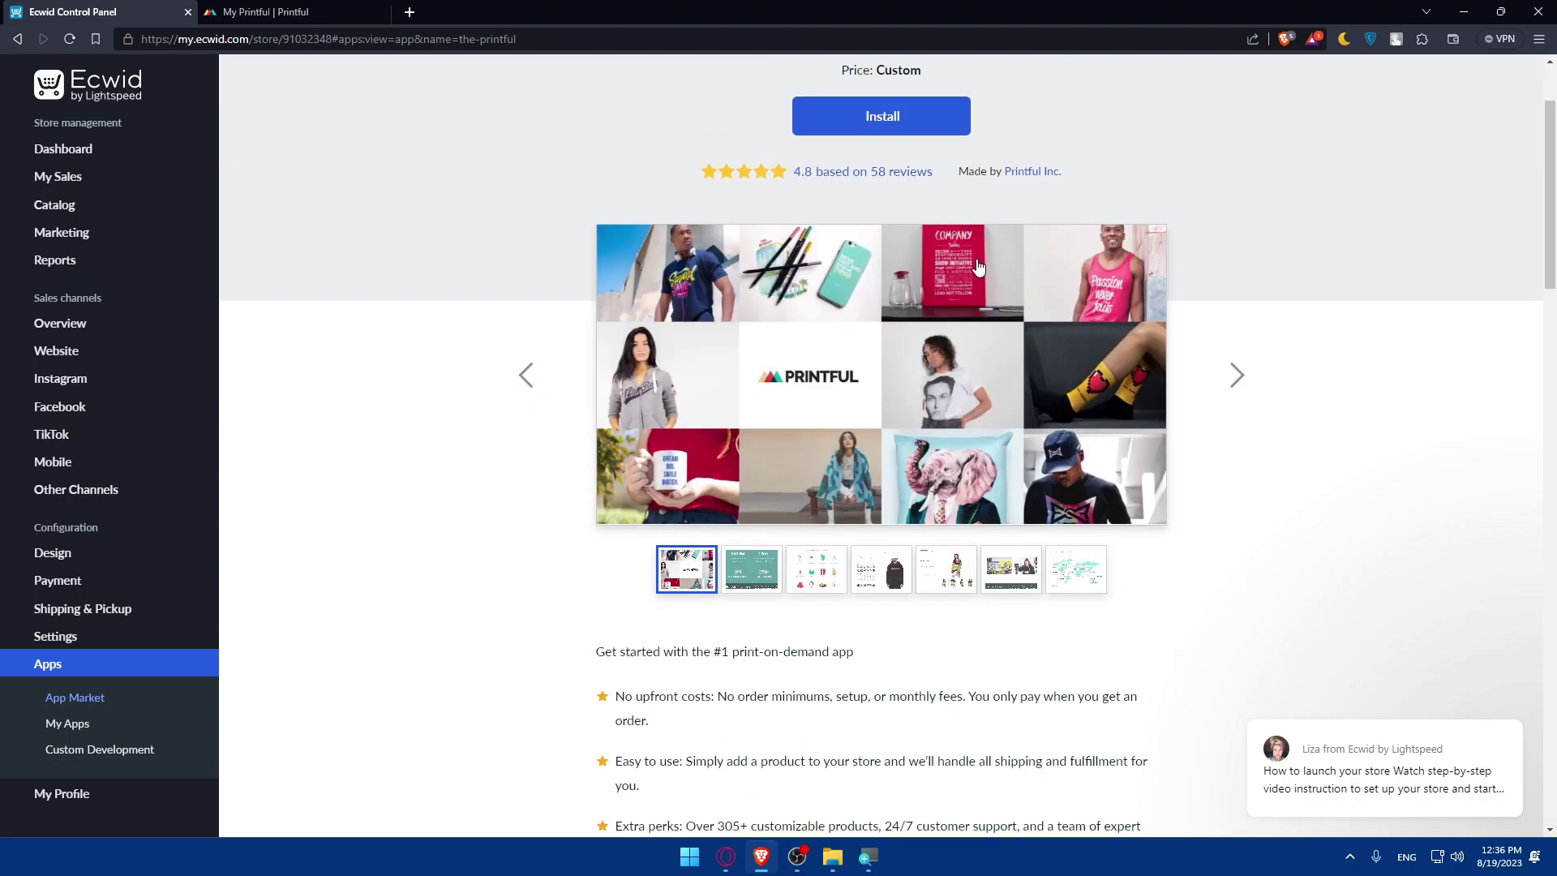
pyautogui.moveTo(543, 384); pyautogui.dragTo(965, 509)
pyautogui.click(503, 347)
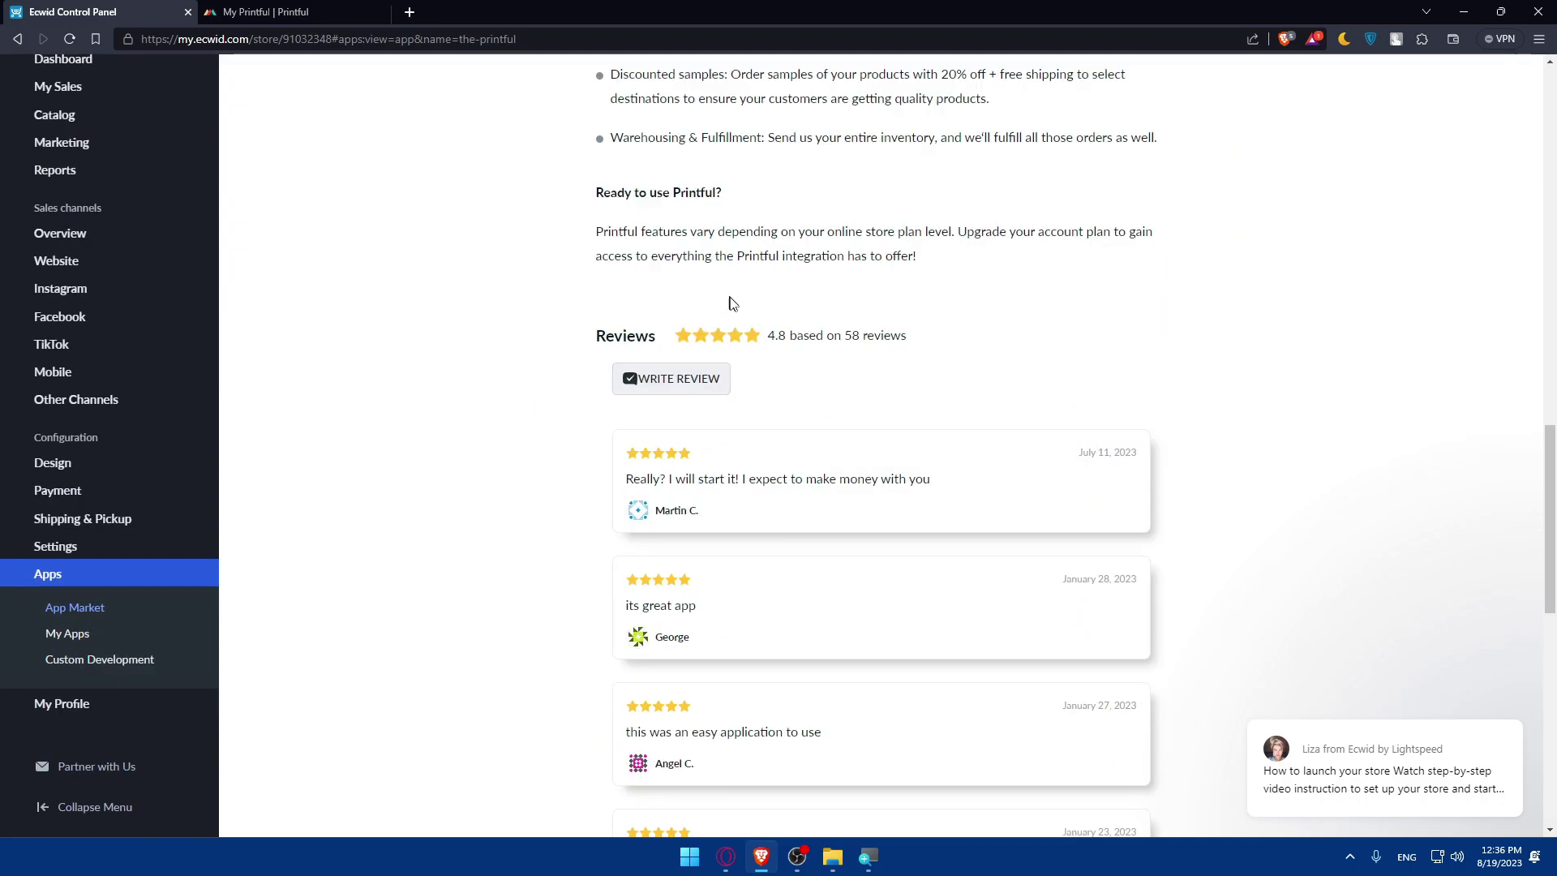
pyautogui.scroll(-9, 674, 390)
pyautogui.scroll(15, 712, 334)
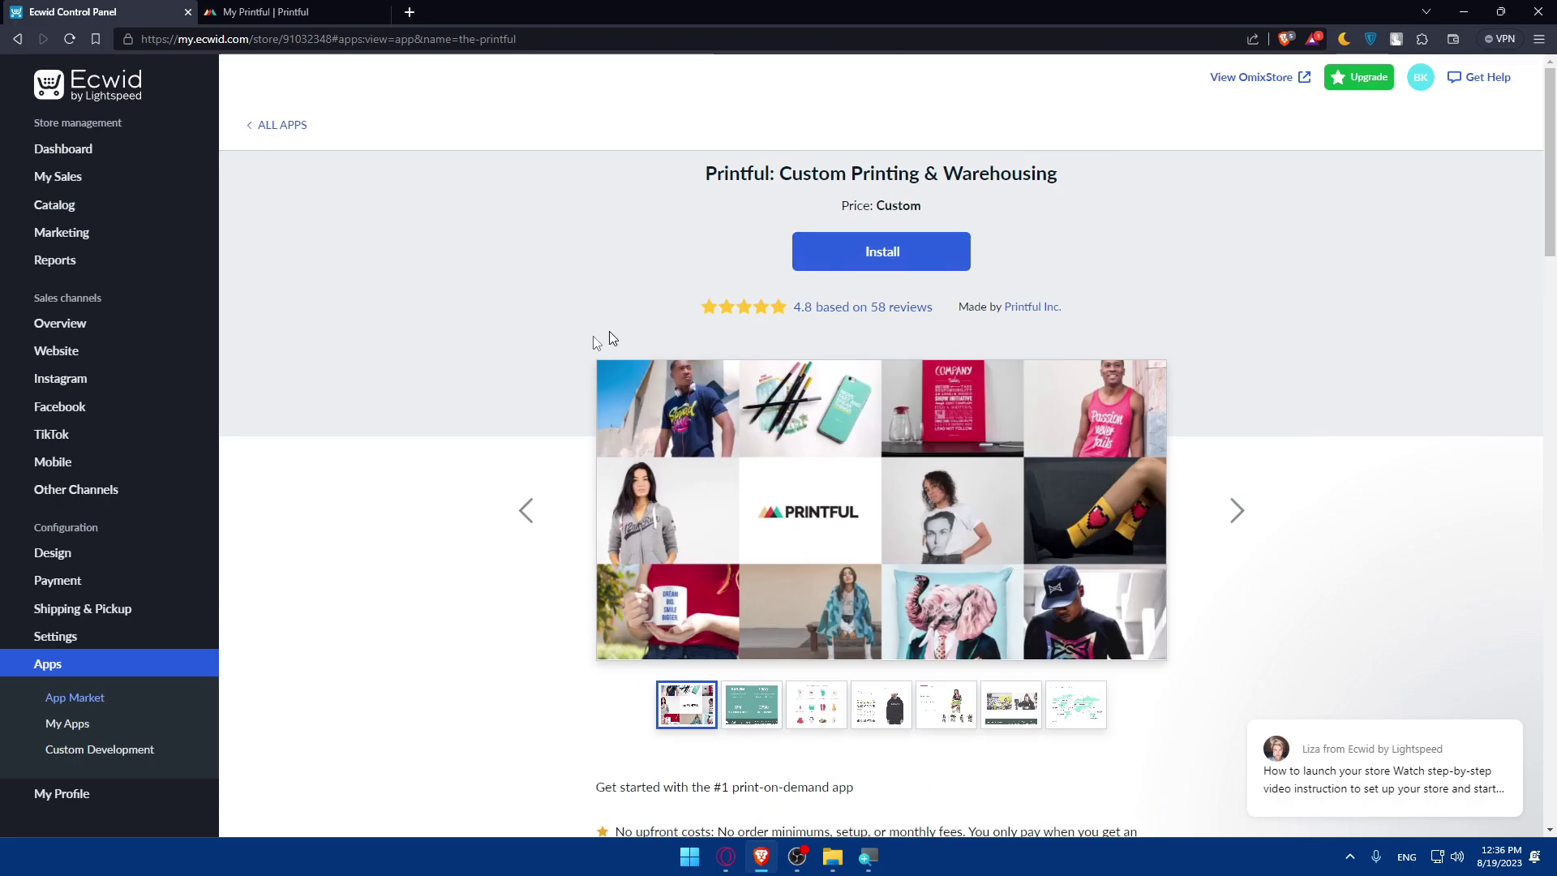
pyautogui.click(916, 248)
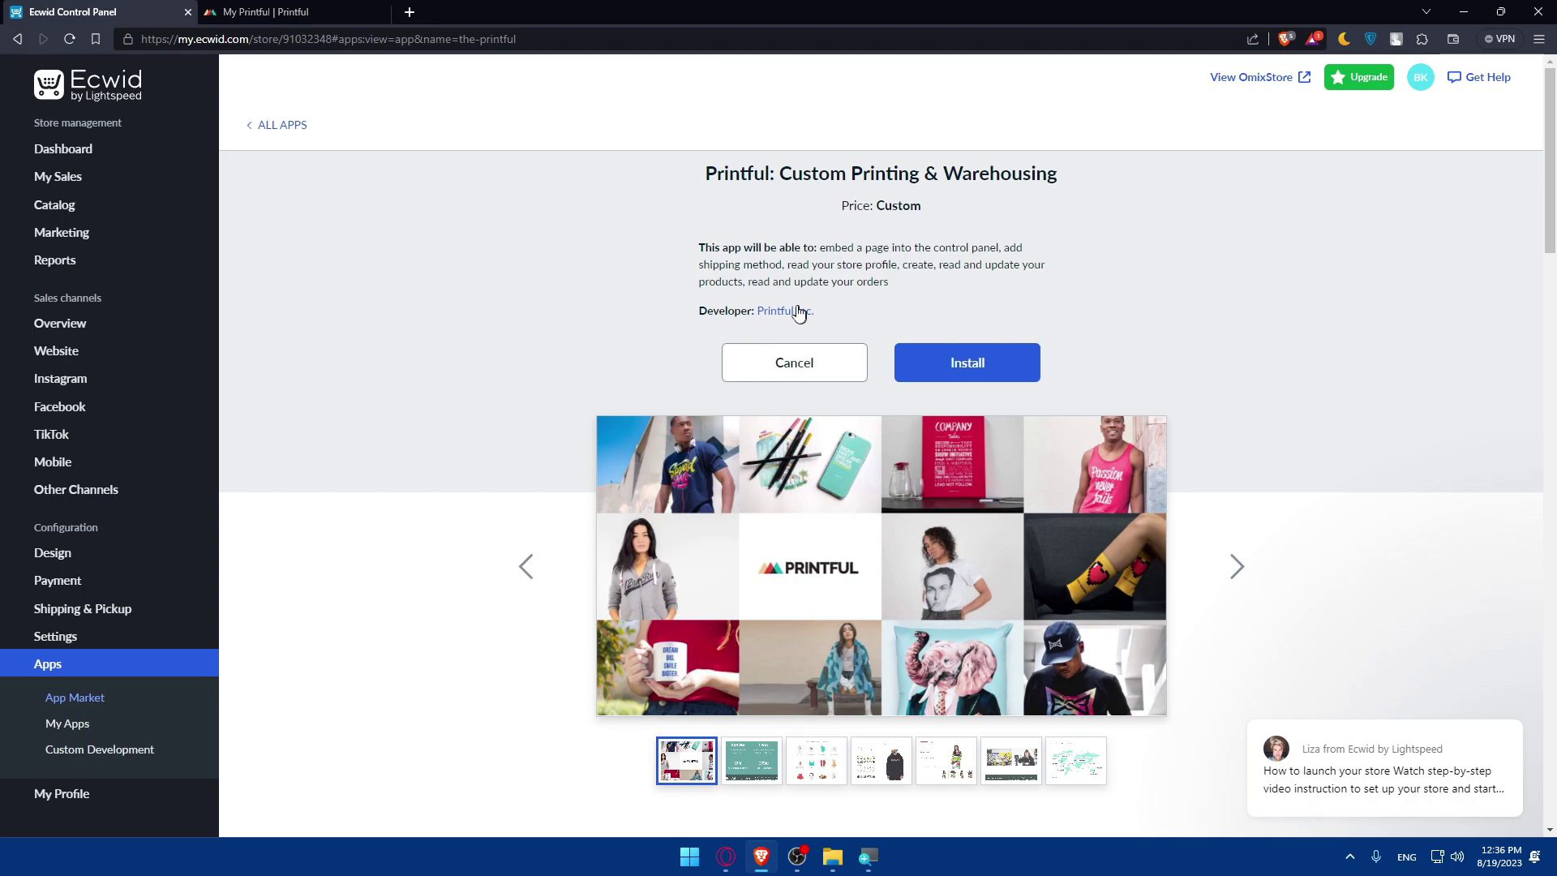
# Confirm the Printful installation and its requested permissions.
pyautogui.click(957, 369)
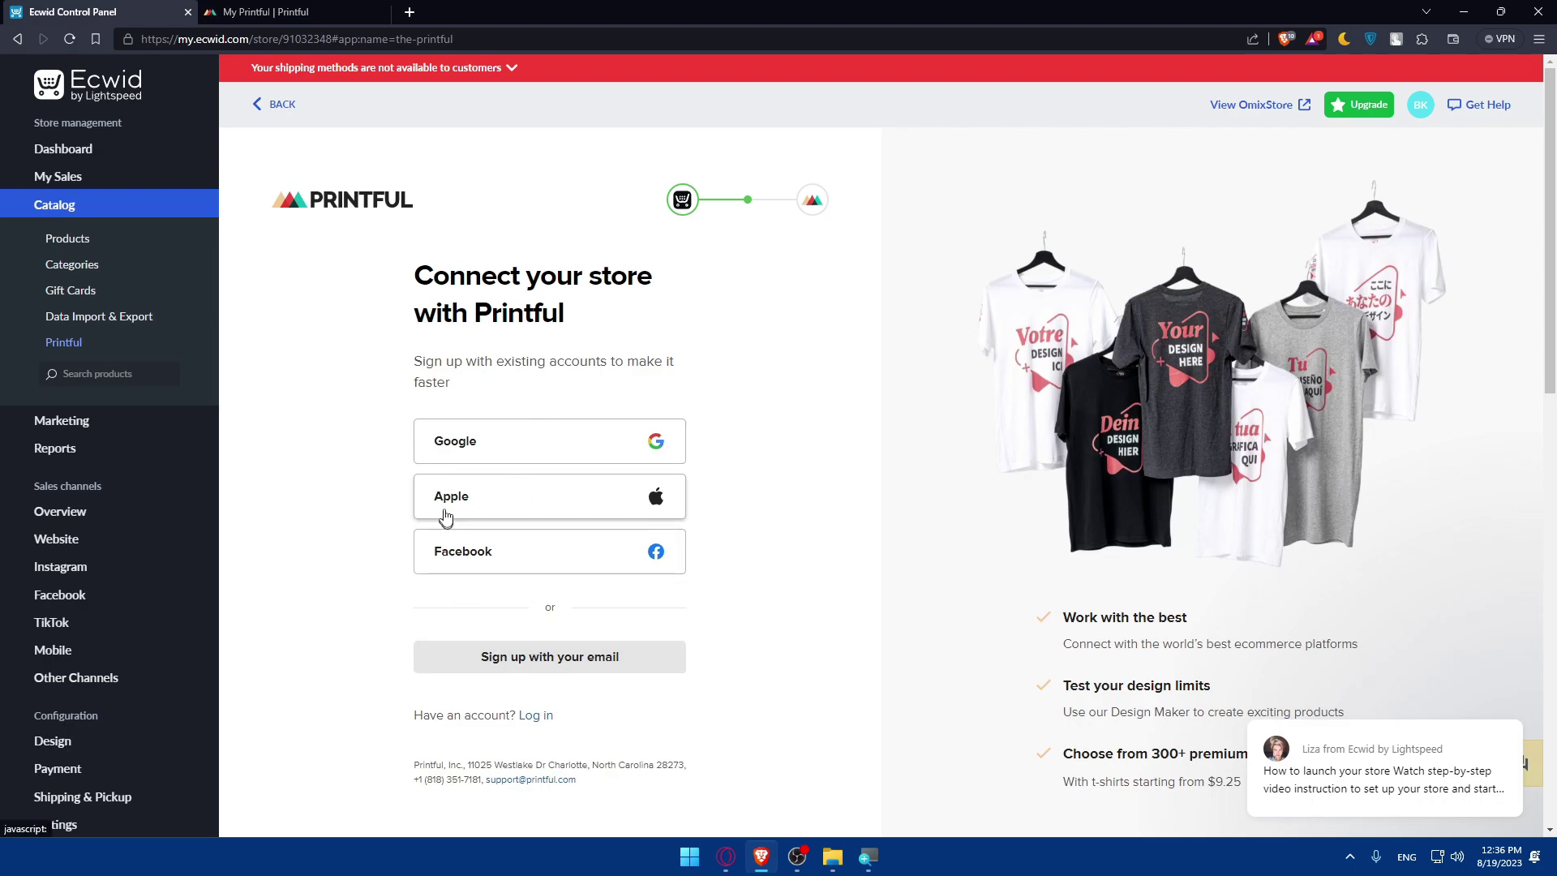
# Start Google sign-up on the Printful connect page, allowing third-party cookies forever.
pyautogui.click(273, 10)
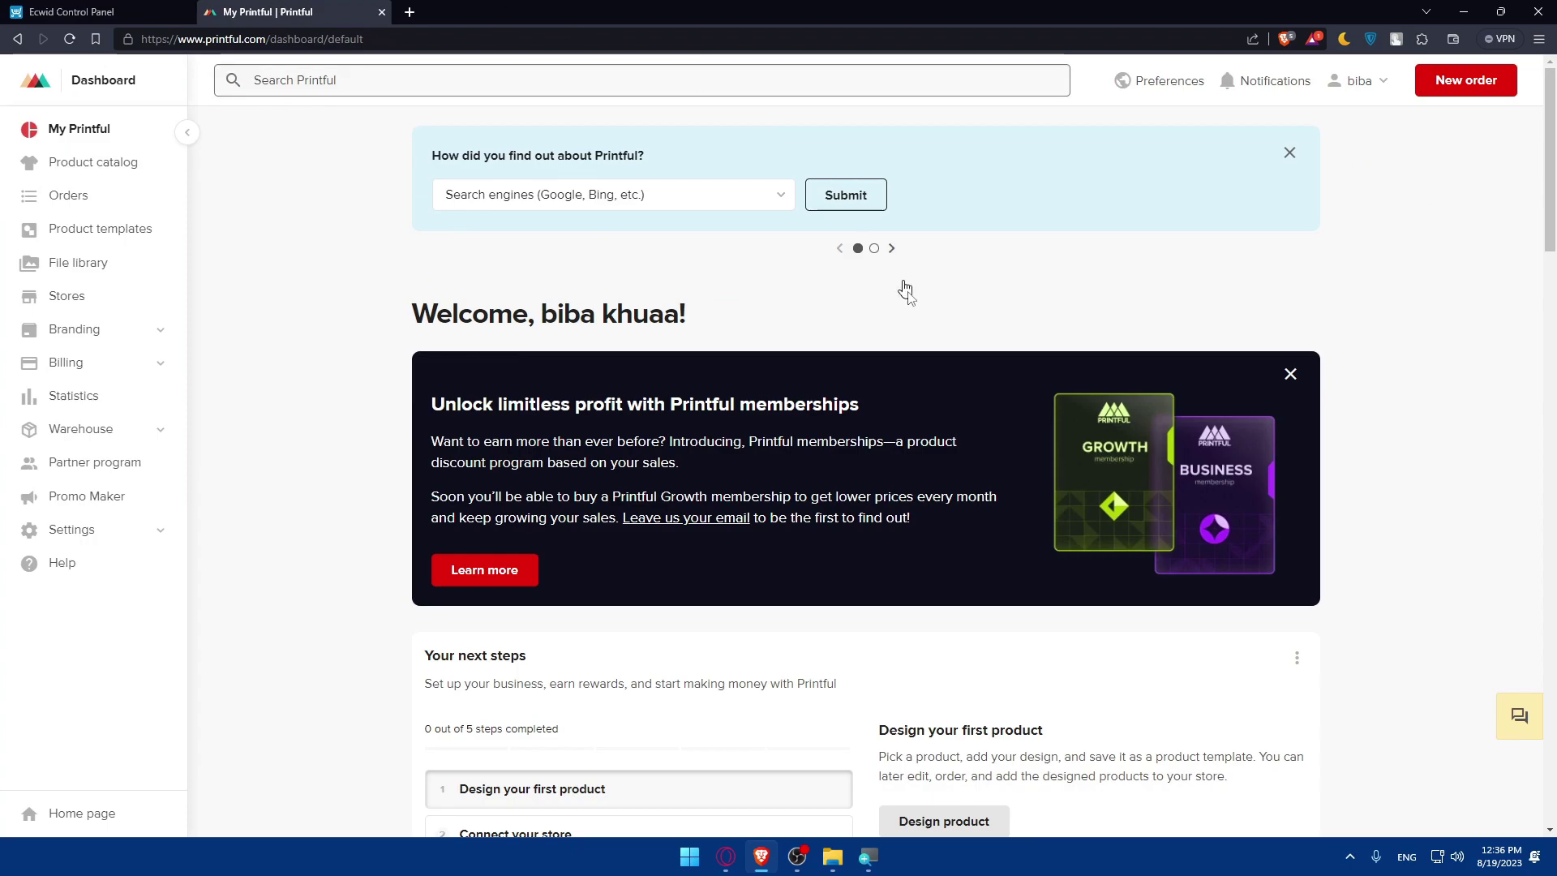
pyautogui.click(65, 10)
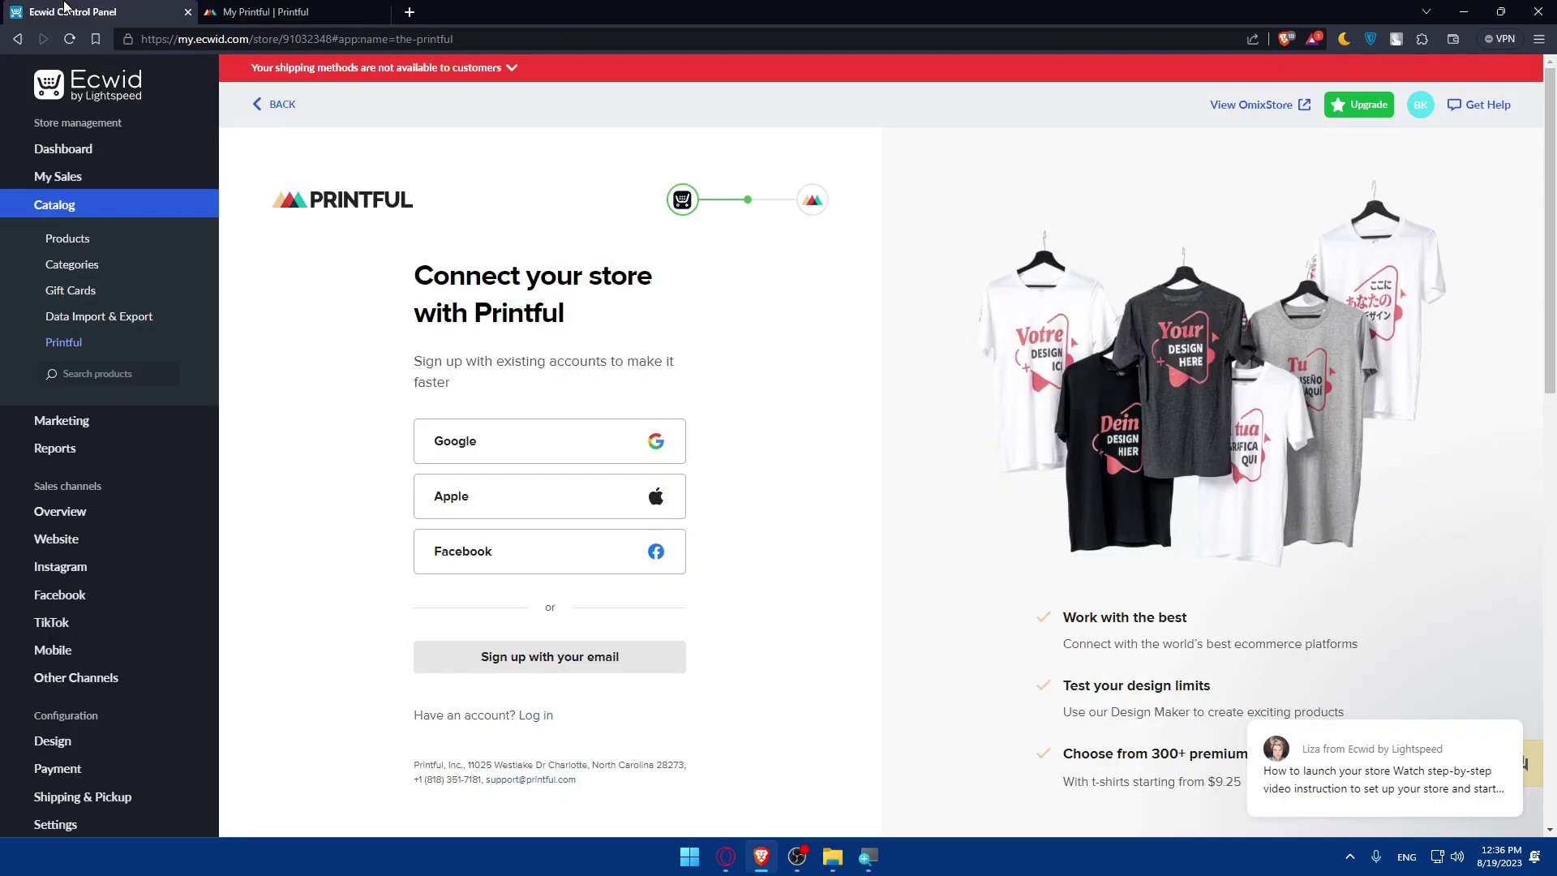
pyautogui.click(526, 446)
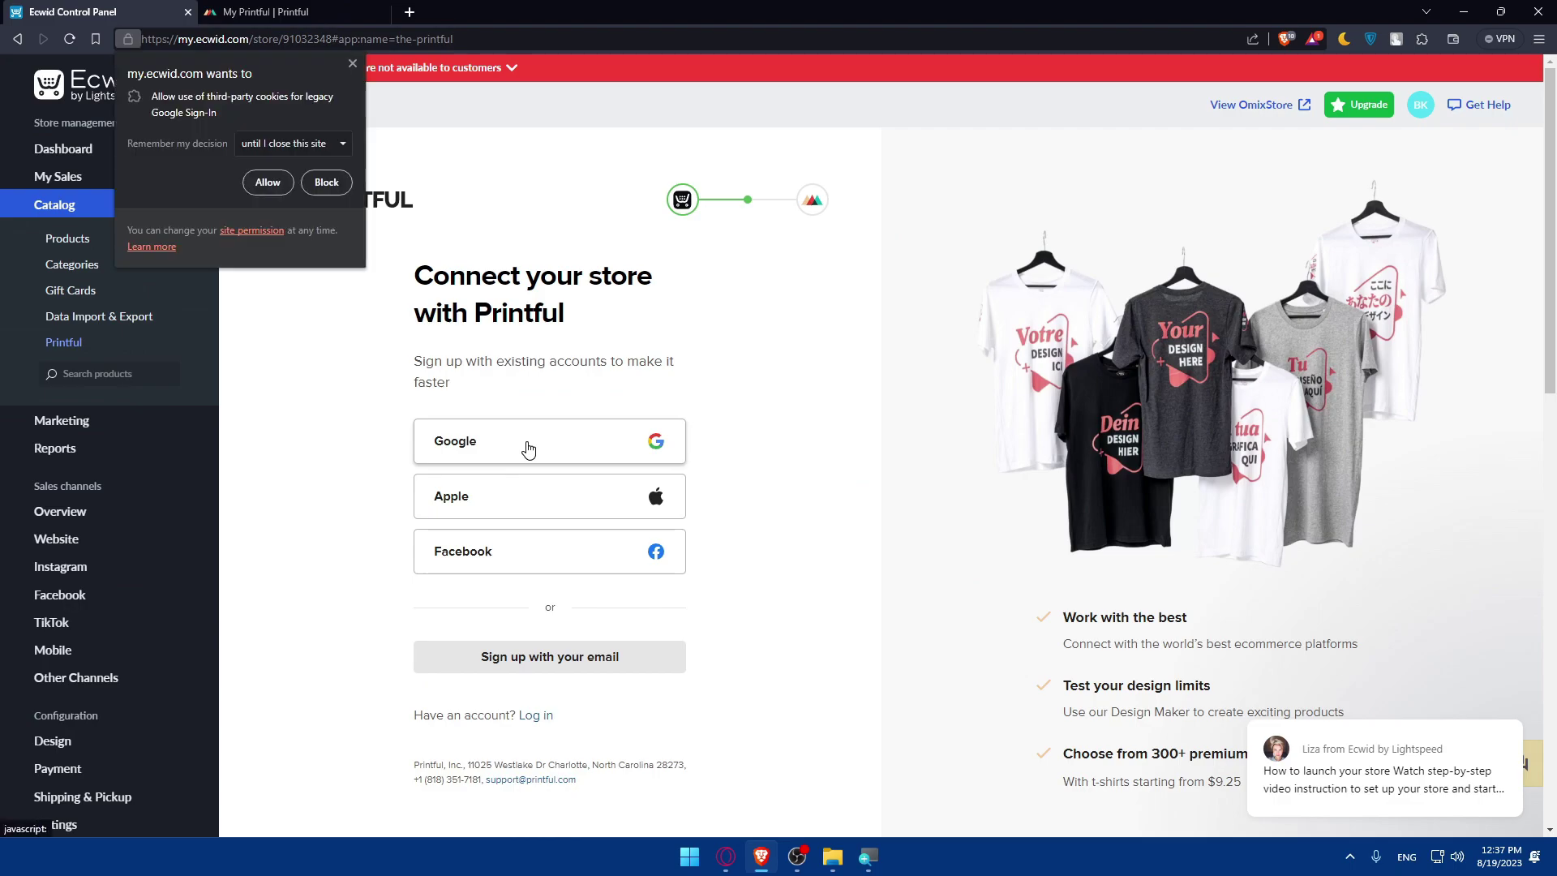
pyautogui.click(305, 151)
pyautogui.click(294, 227)
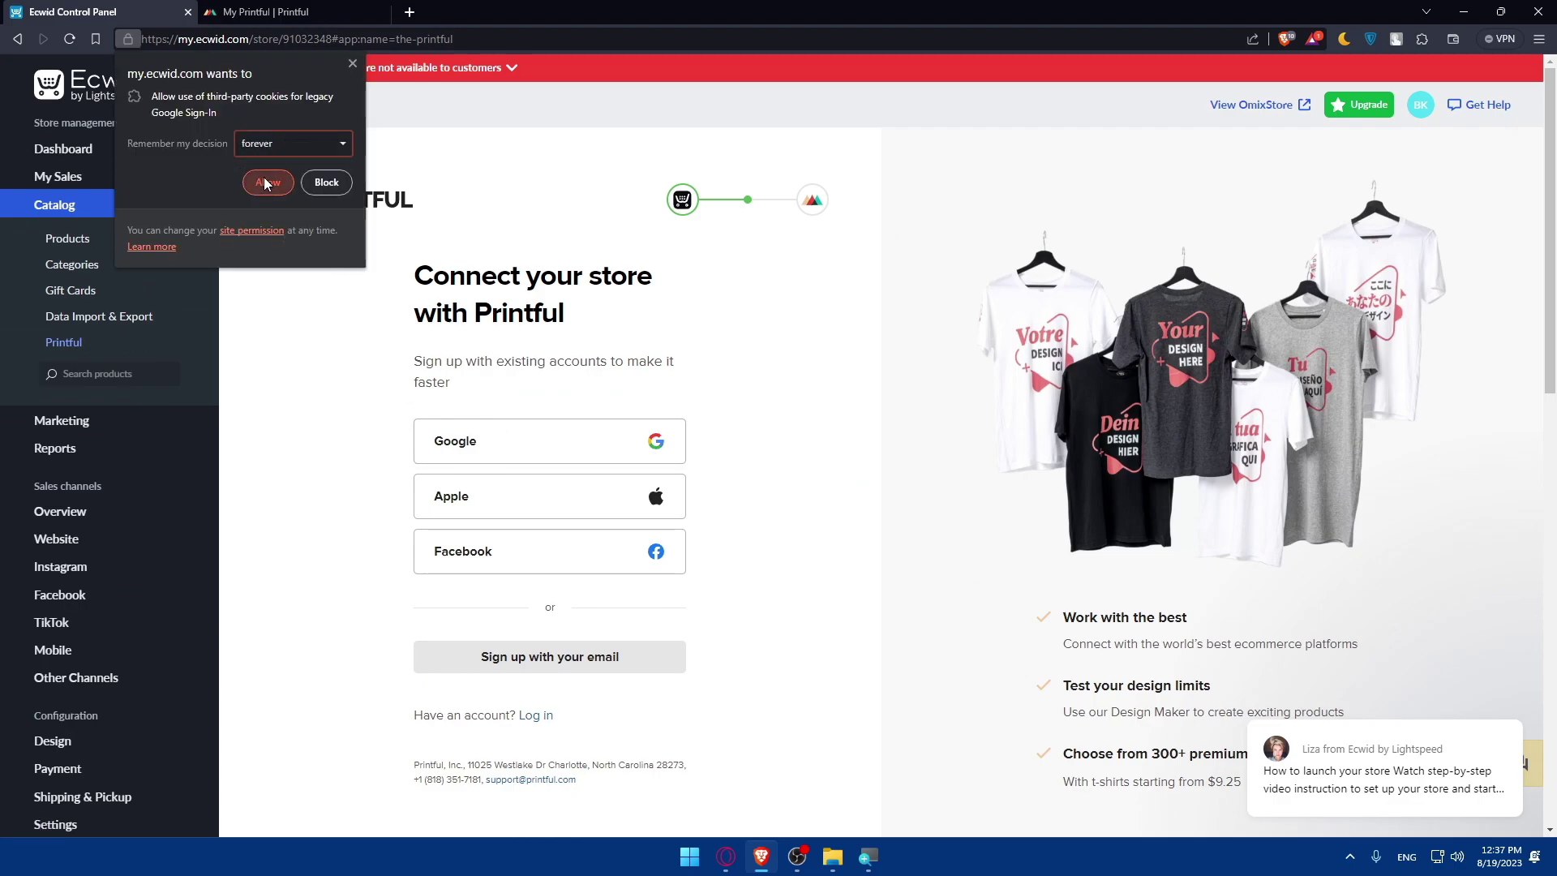
pyautogui.click(268, 182)
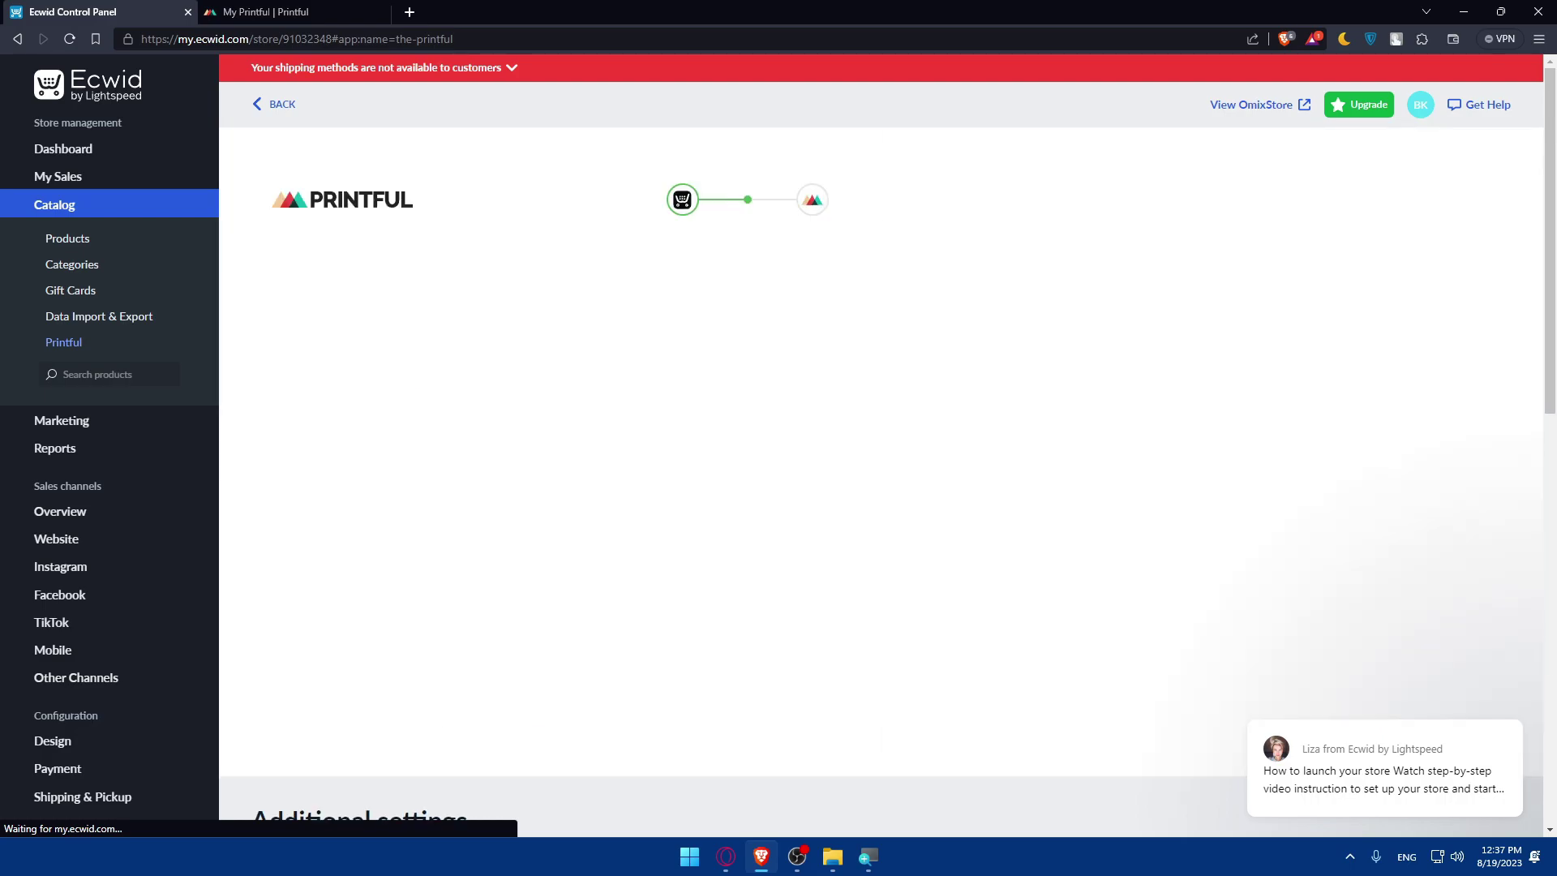
# Connect the Ecwid store to the Printful account using the chosen Google account.
pyautogui.click(556, 445)
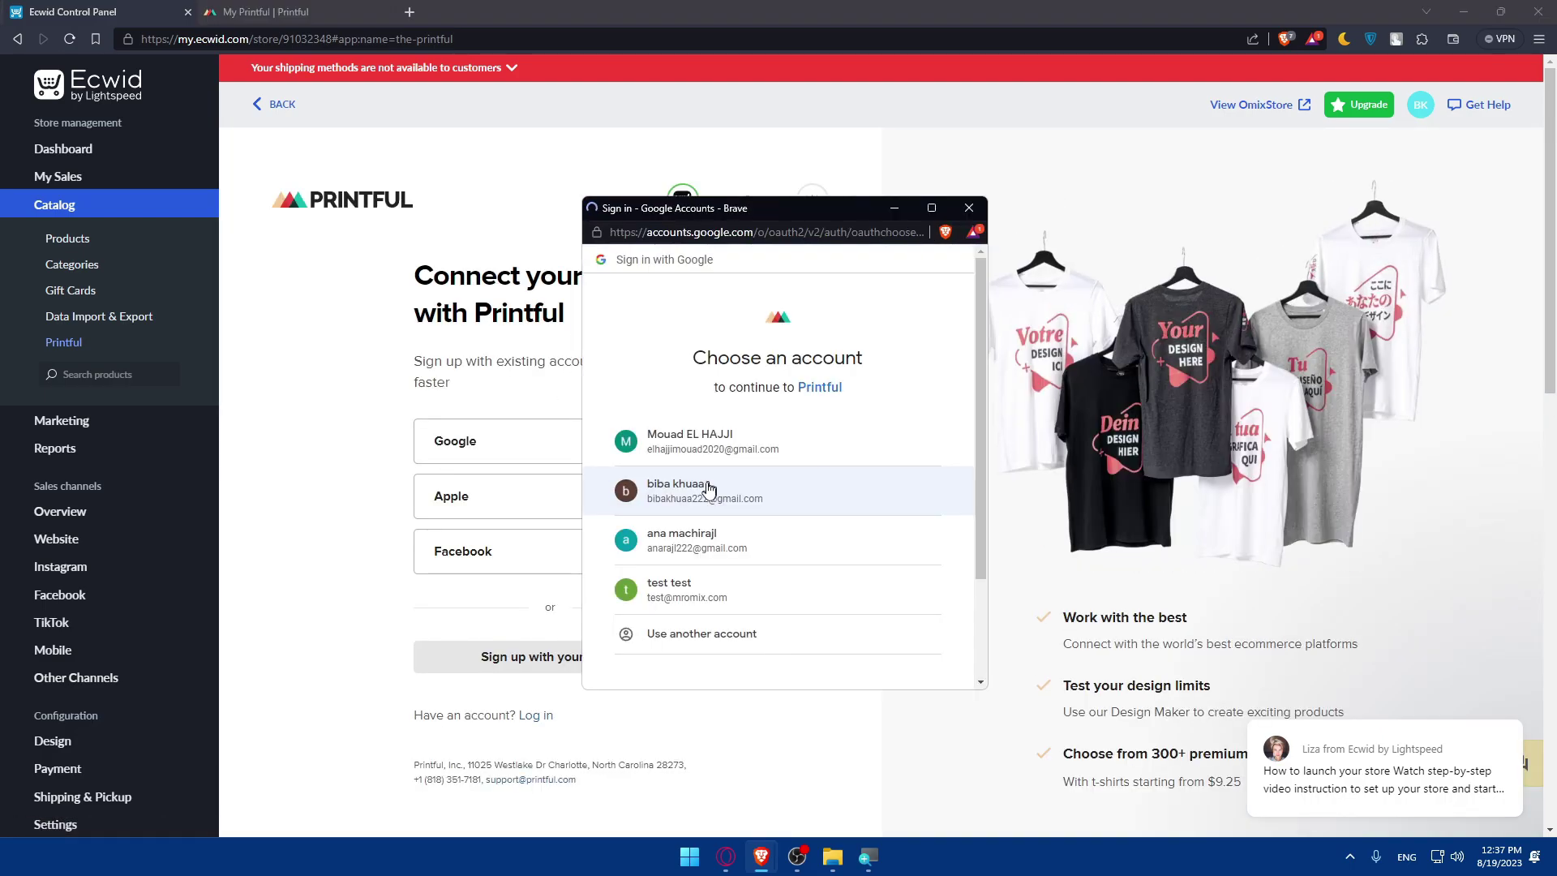
pyautogui.click(671, 485)
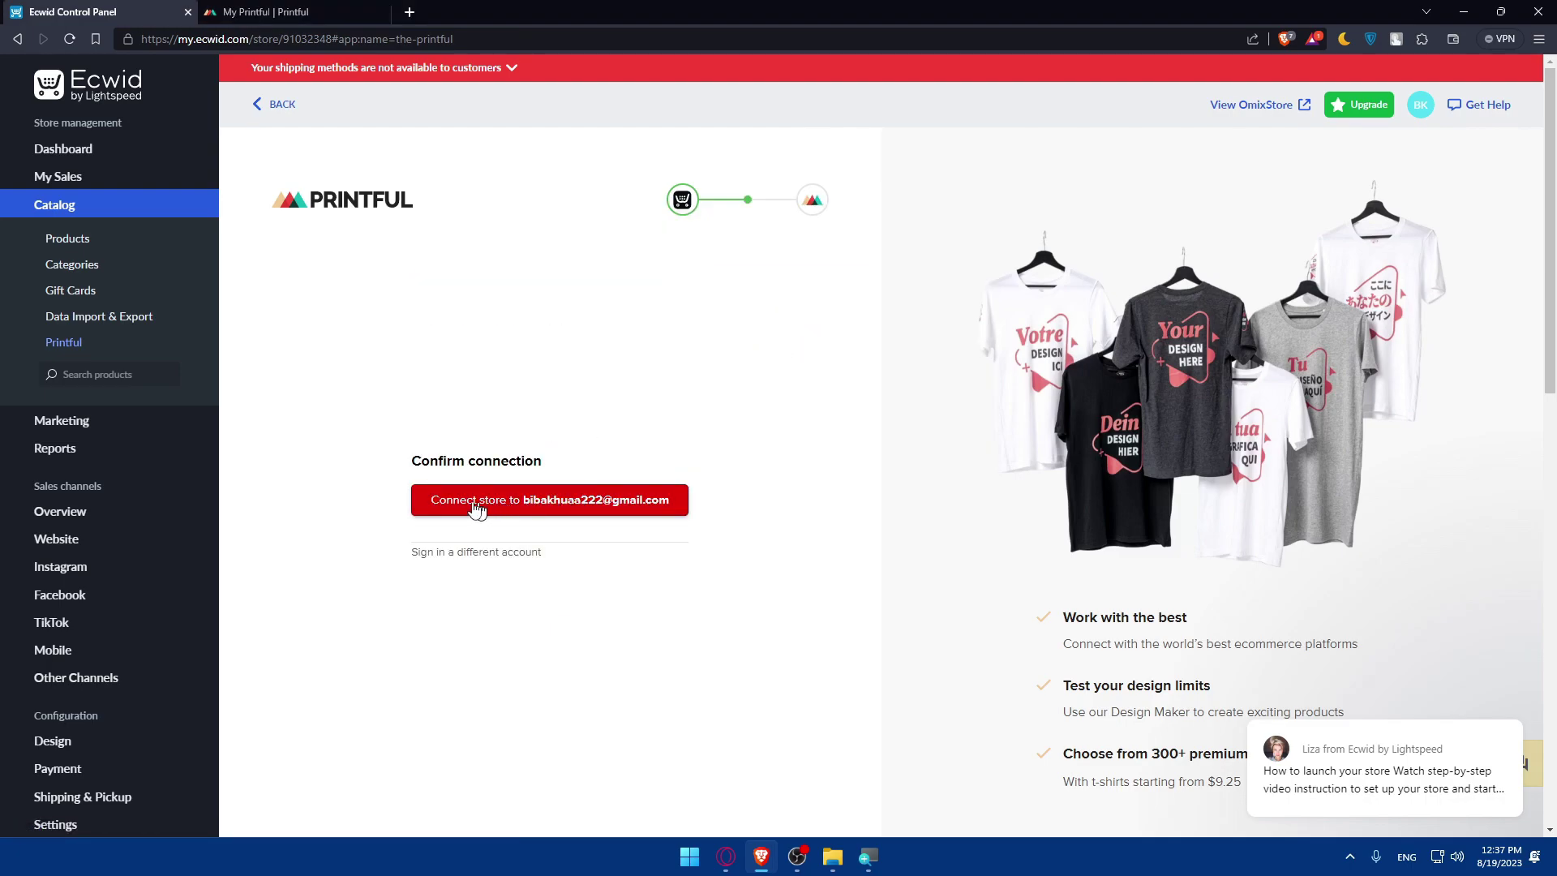
pyautogui.click(535, 501)
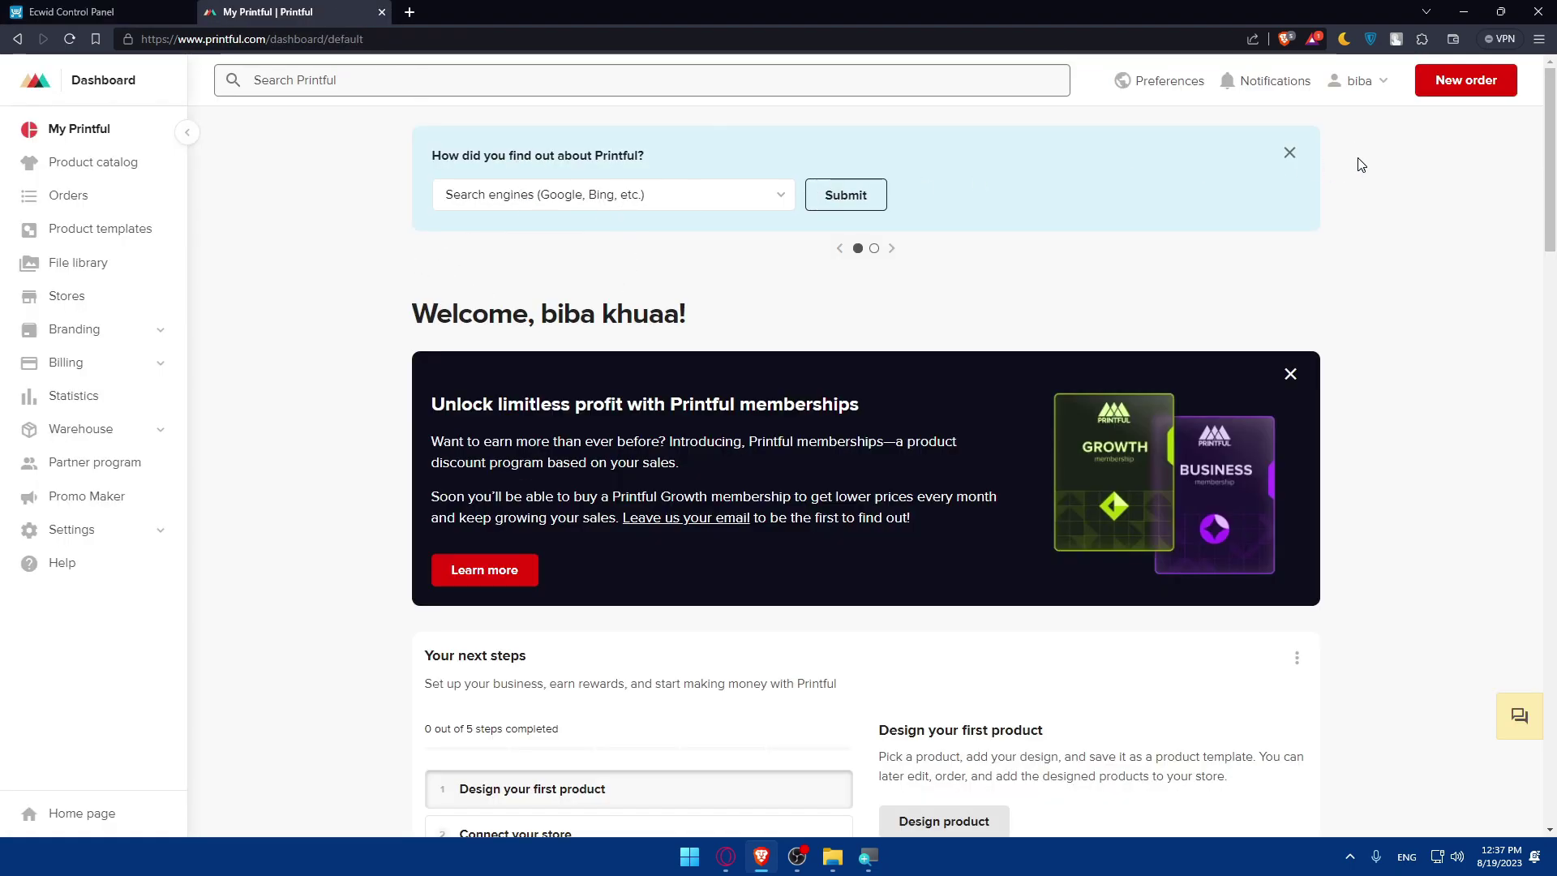
pyautogui.click(1340, 85)
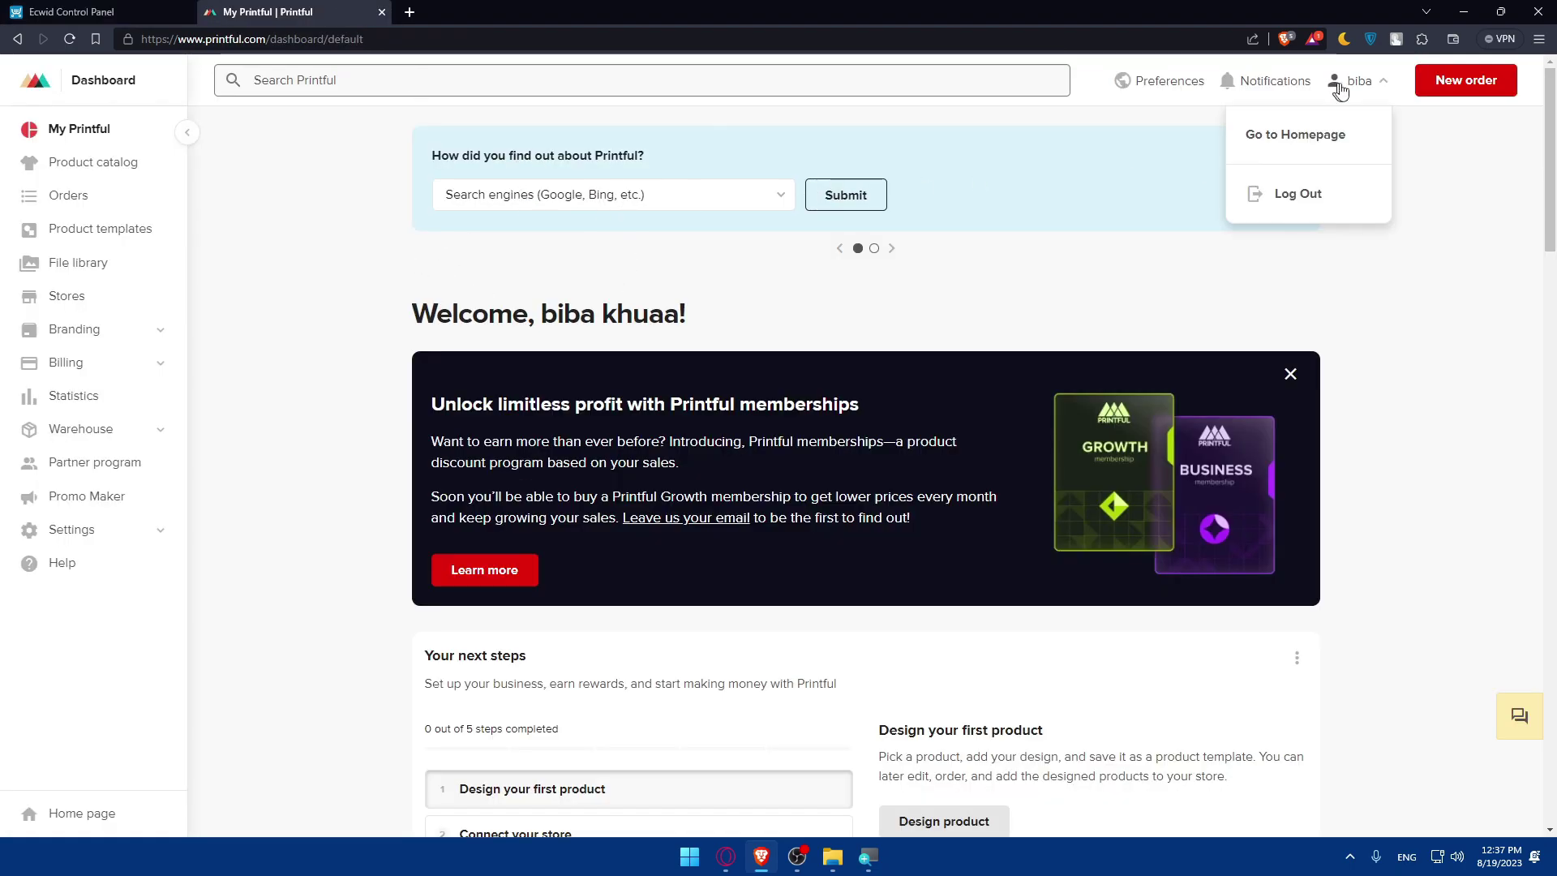
pyautogui.click(1377, 84)
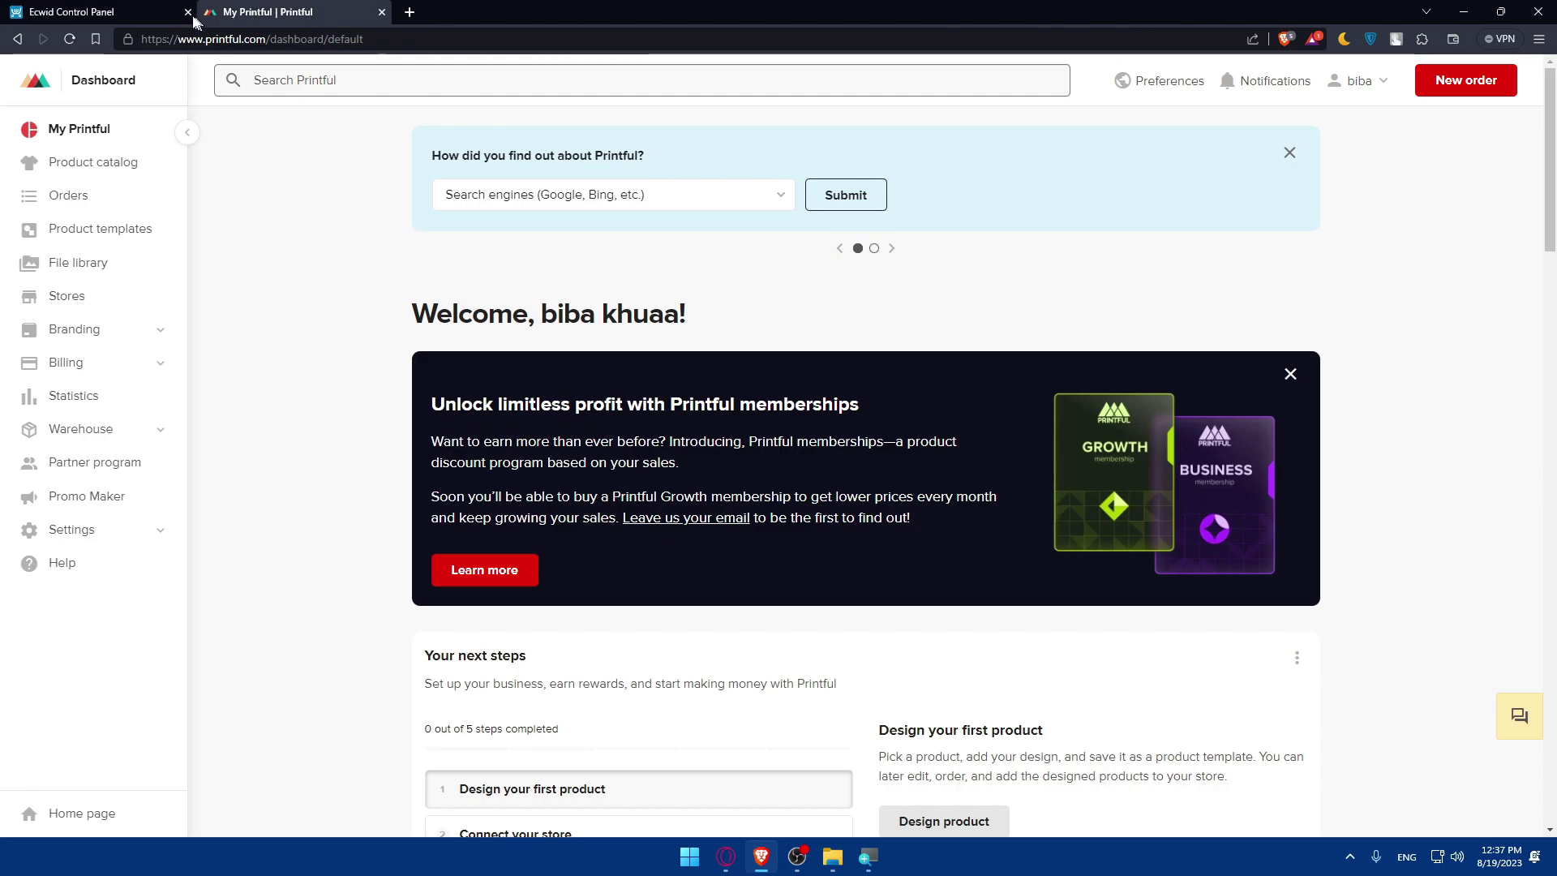
pyautogui.click(122, 11)
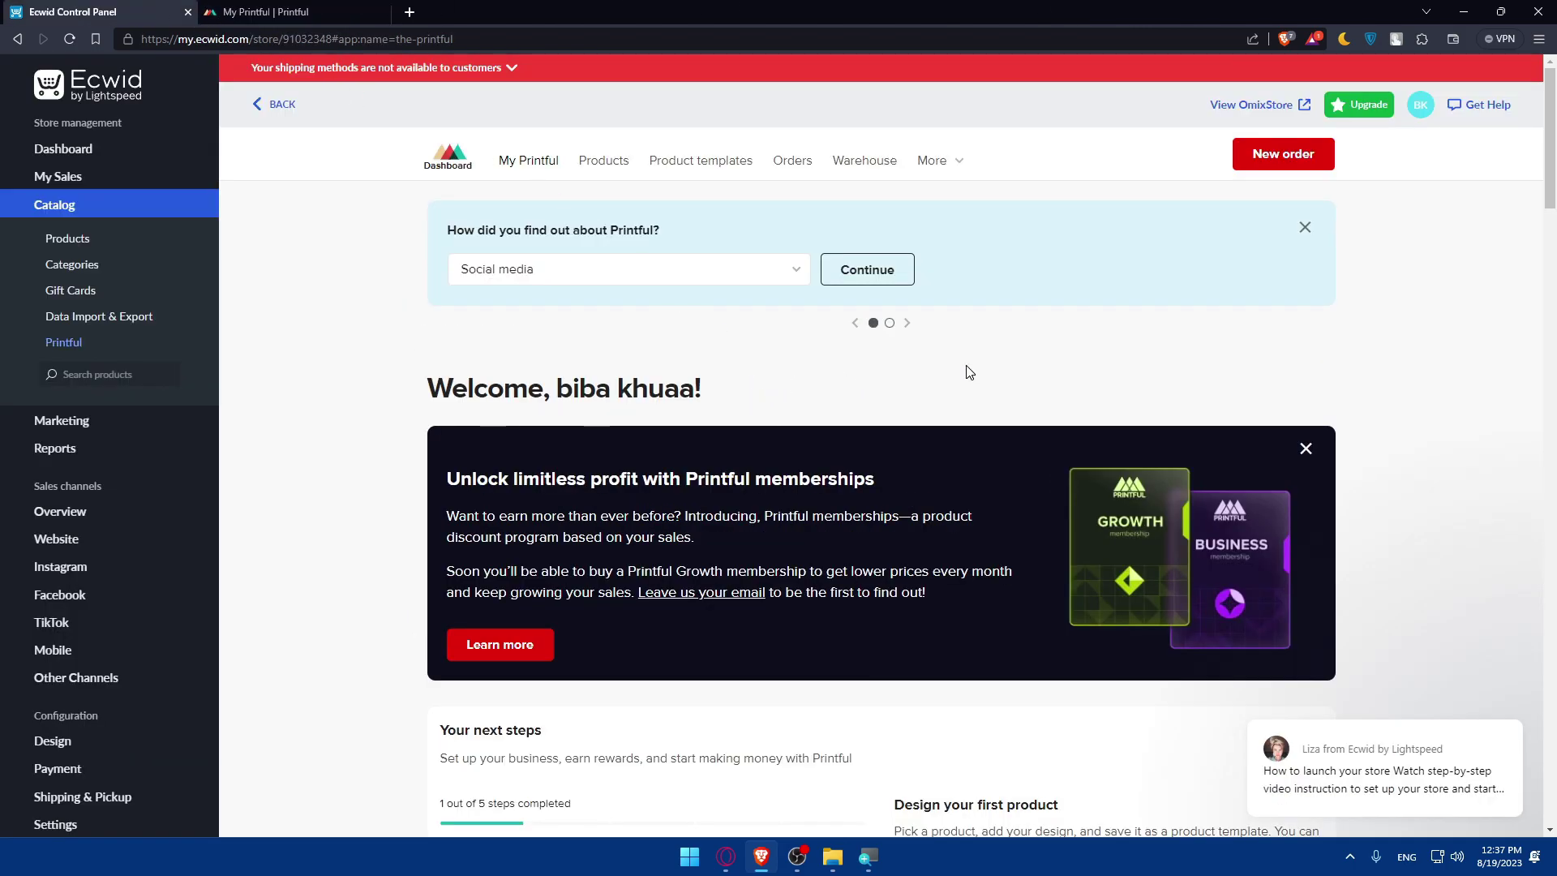
pyautogui.scroll(-7, 970, 373)
pyautogui.scroll(2, 966, 371)
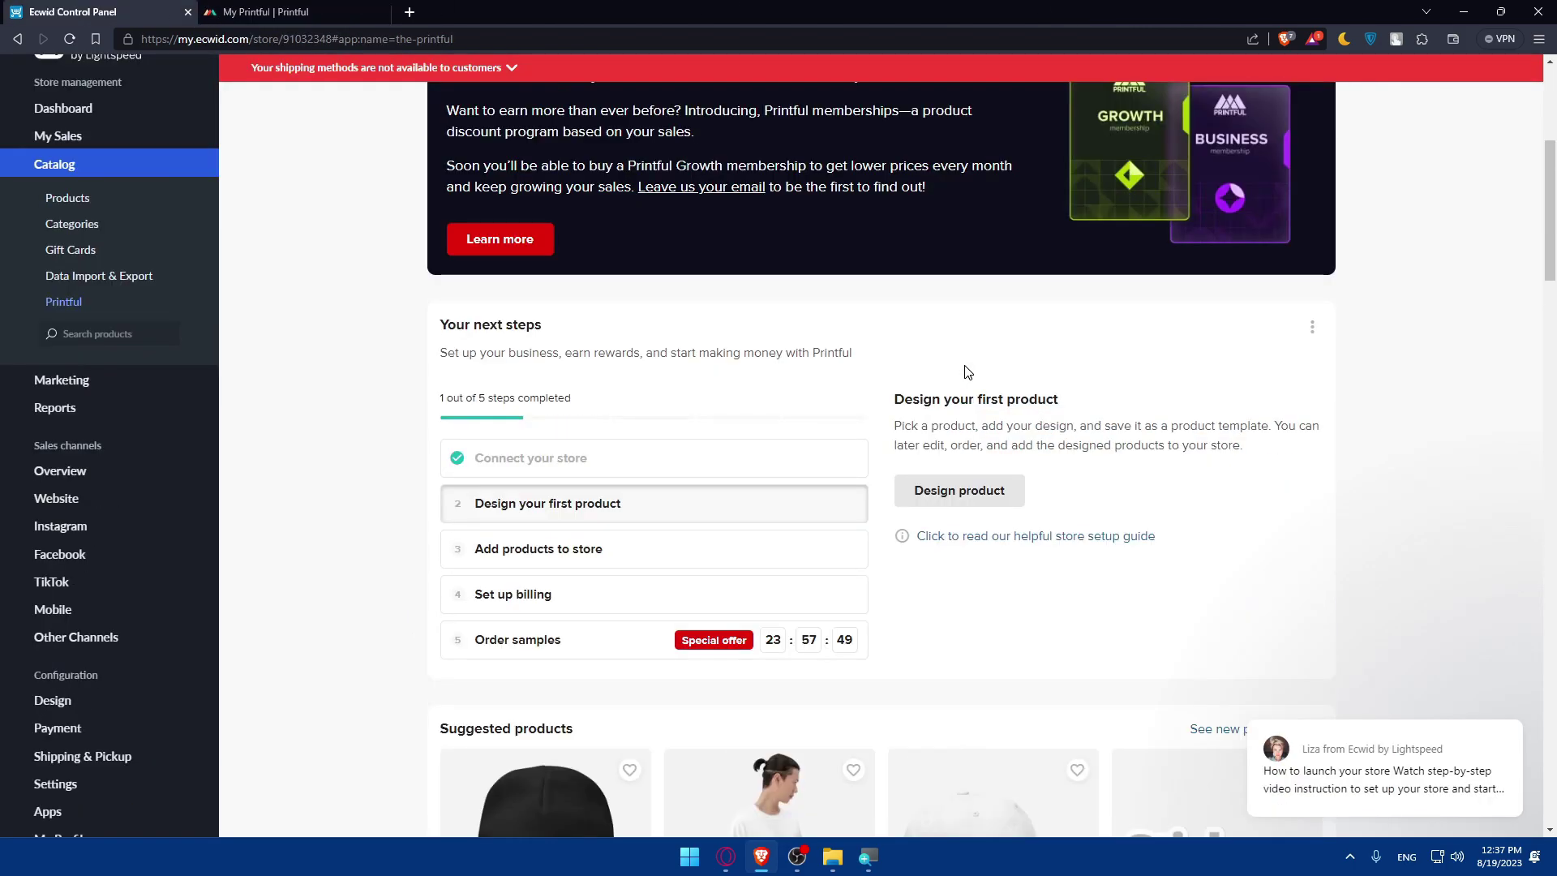
pyautogui.scroll(5, 968, 372)
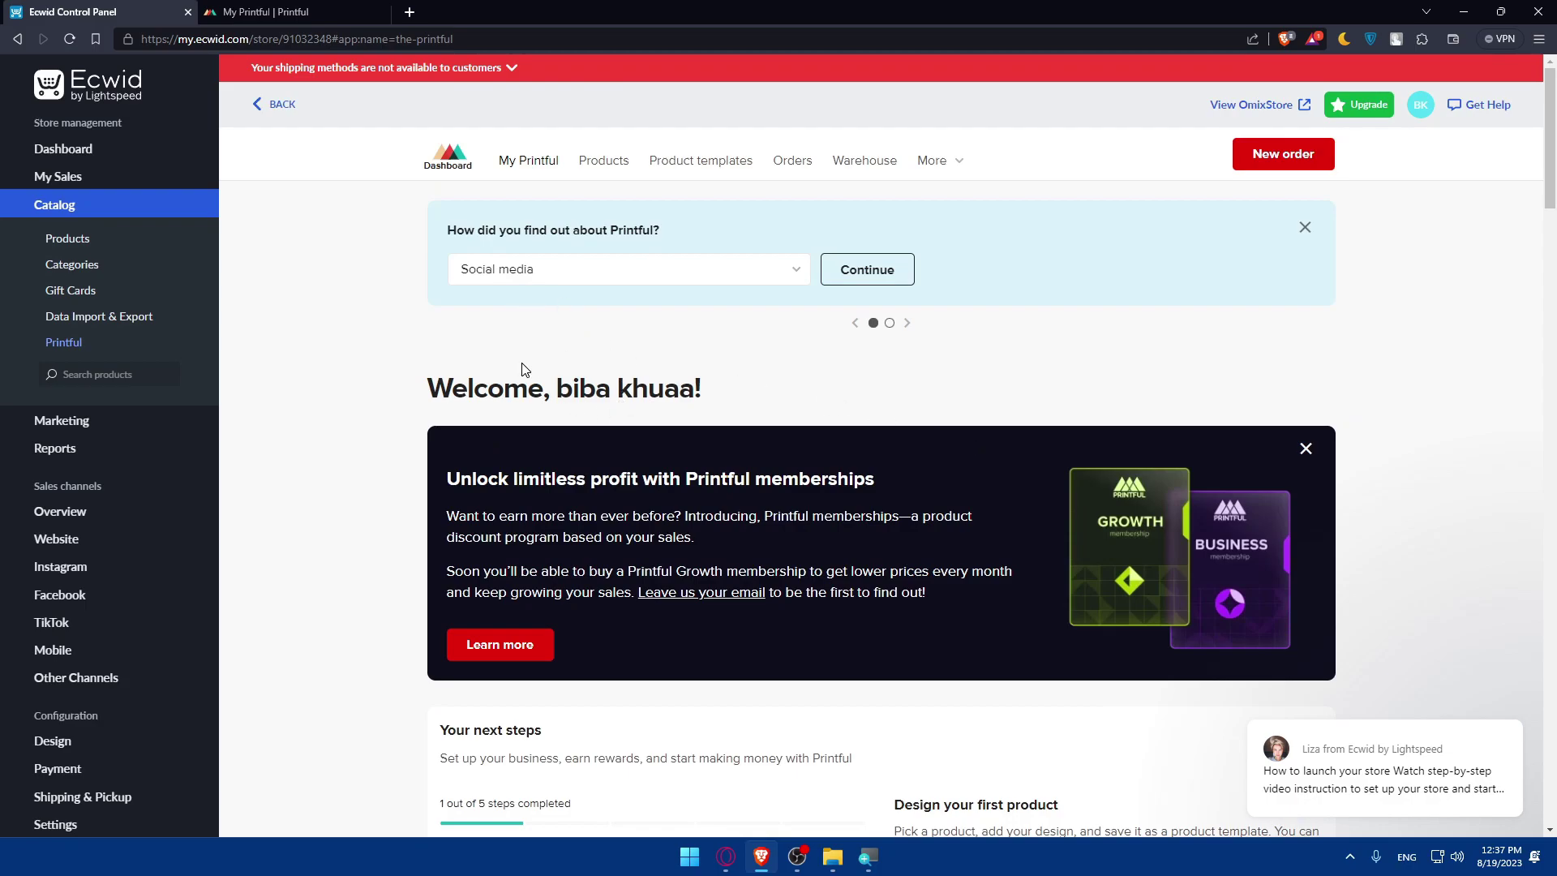
pyautogui.scroll(-13, 523, 366)
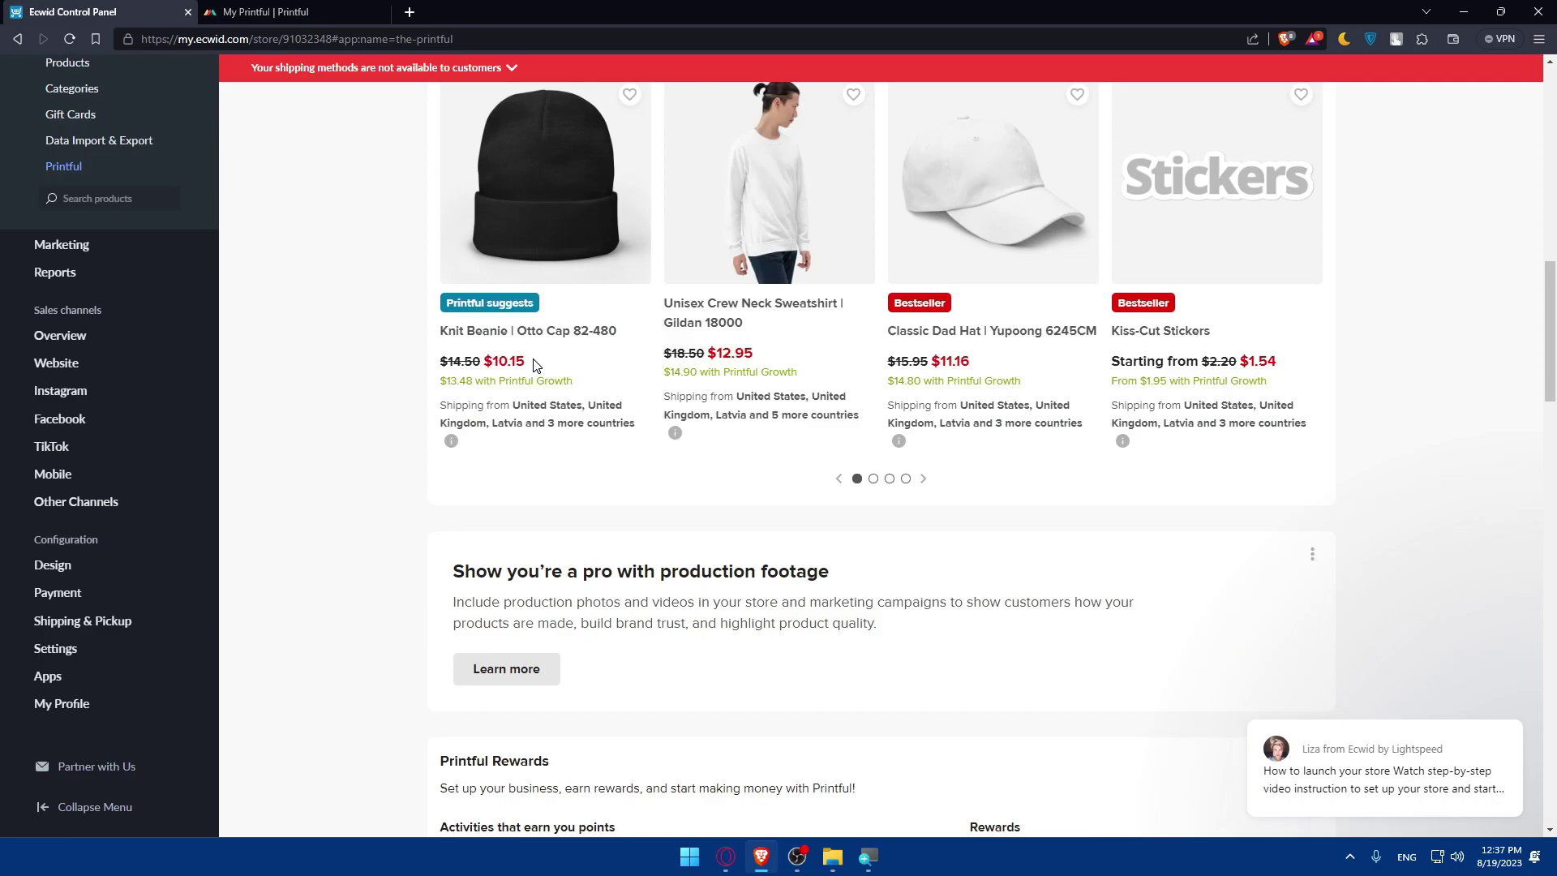
pyautogui.hotkey('ctrl', 'Tab')
pyautogui.scroll(-12, 613, 425)
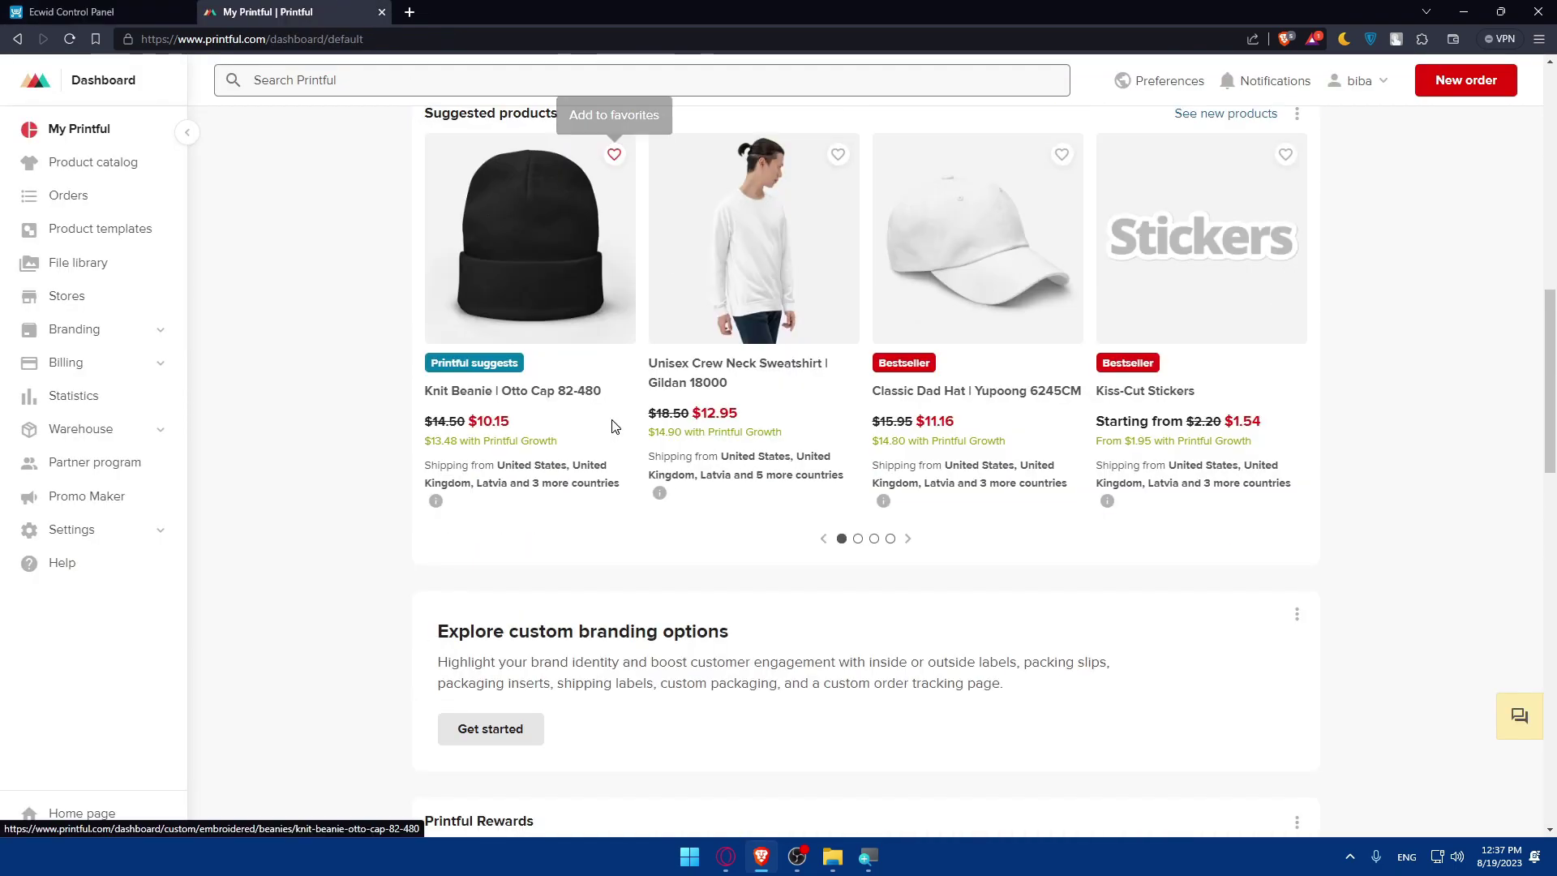
pyautogui.scroll(8, 614, 427)
pyautogui.scroll(-2, 614, 428)
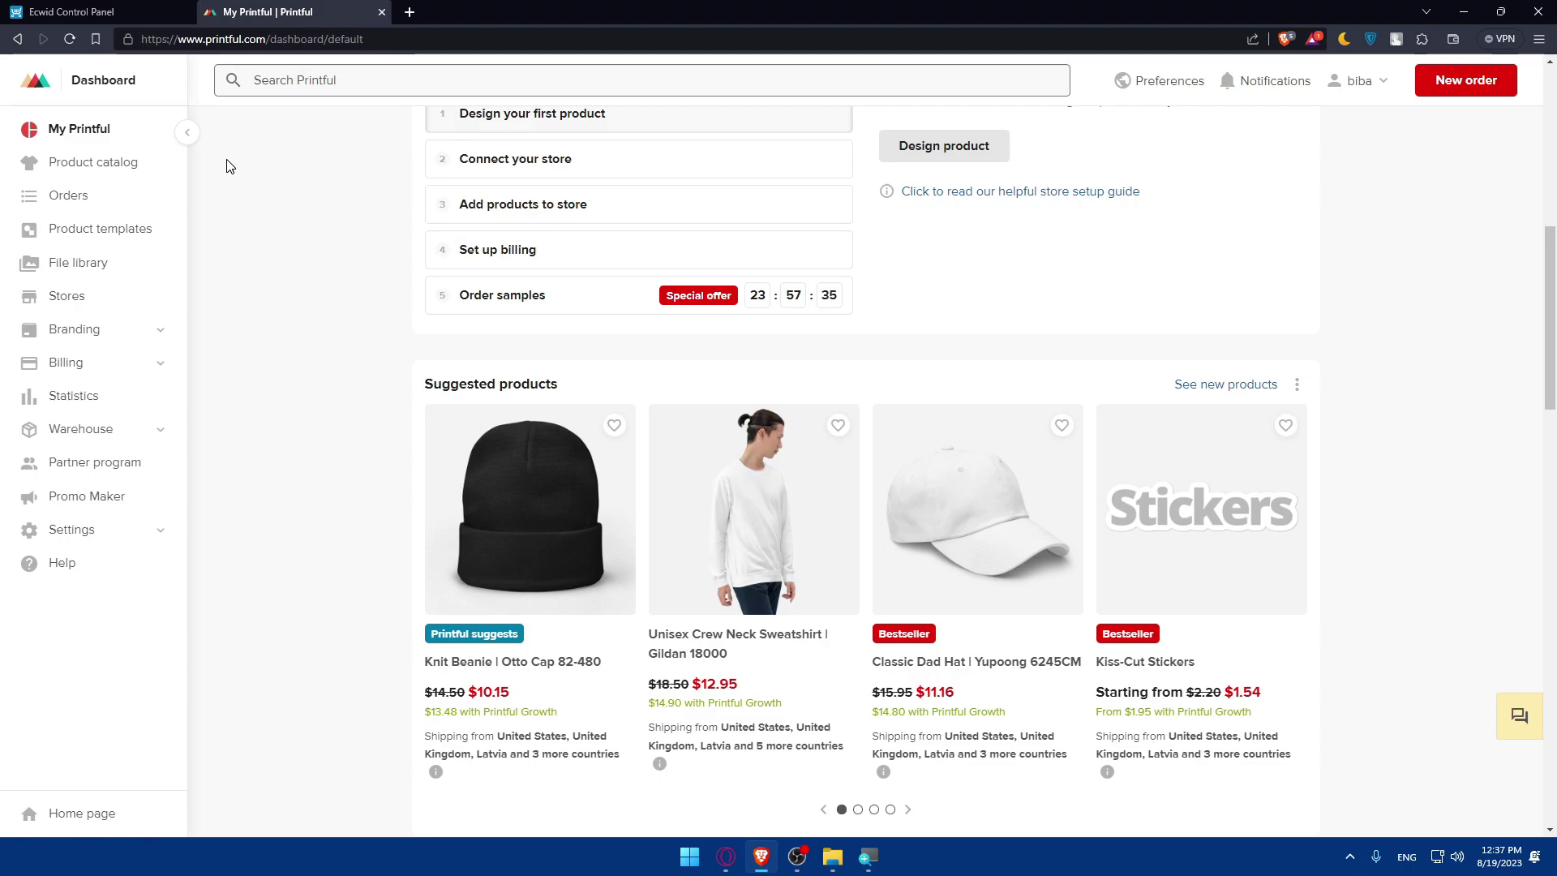
pyautogui.hotkey('ctrl', 'shift', 'Tab')
pyautogui.scroll(10, 695, 406)
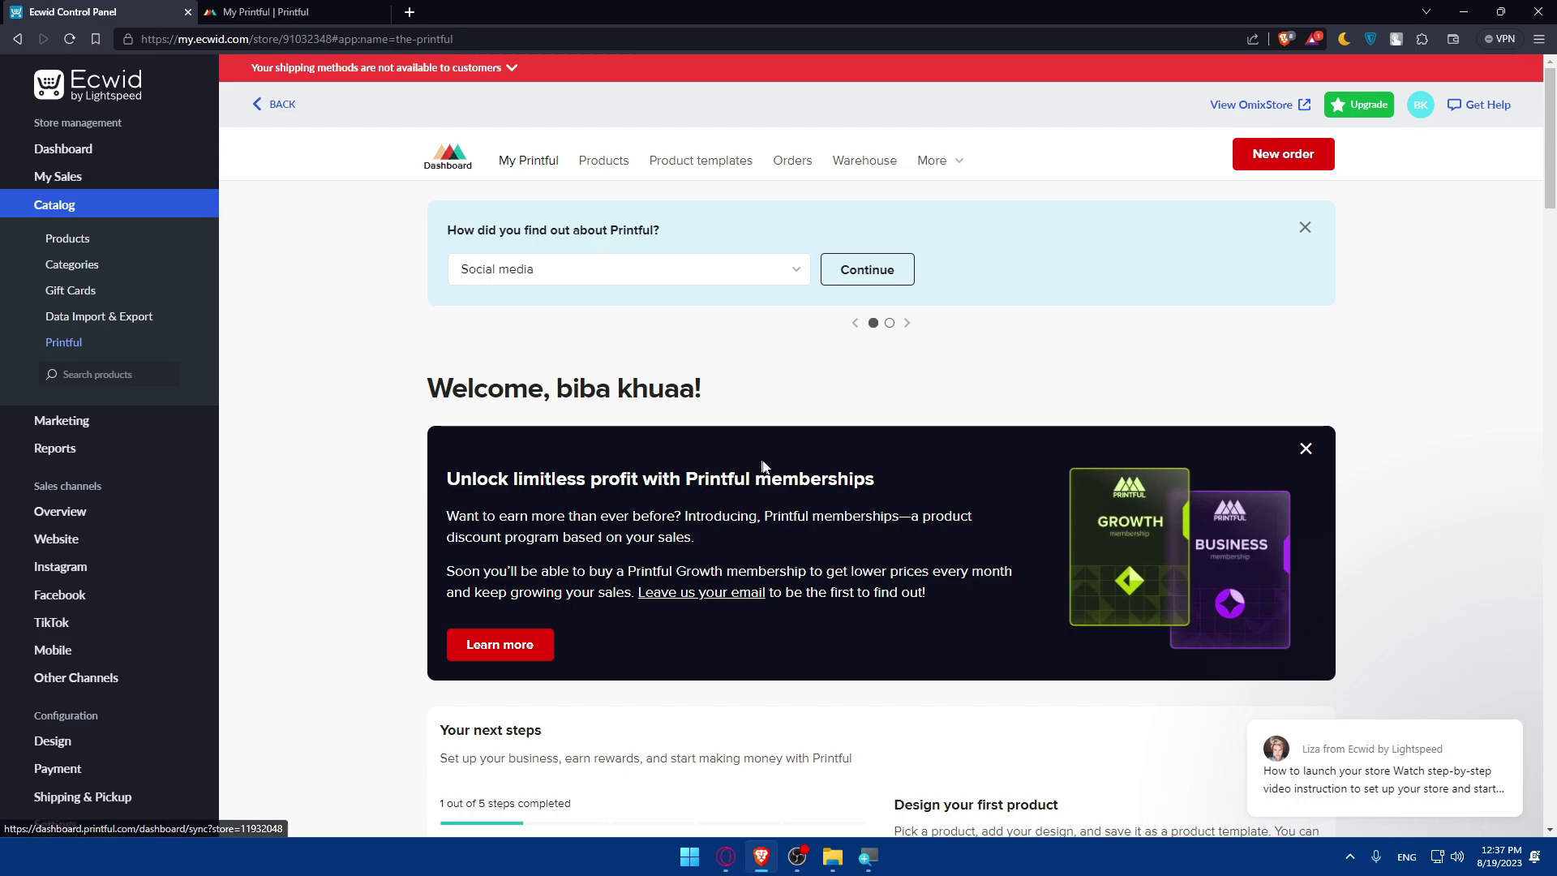
pyautogui.scroll(-3, 881, 406)
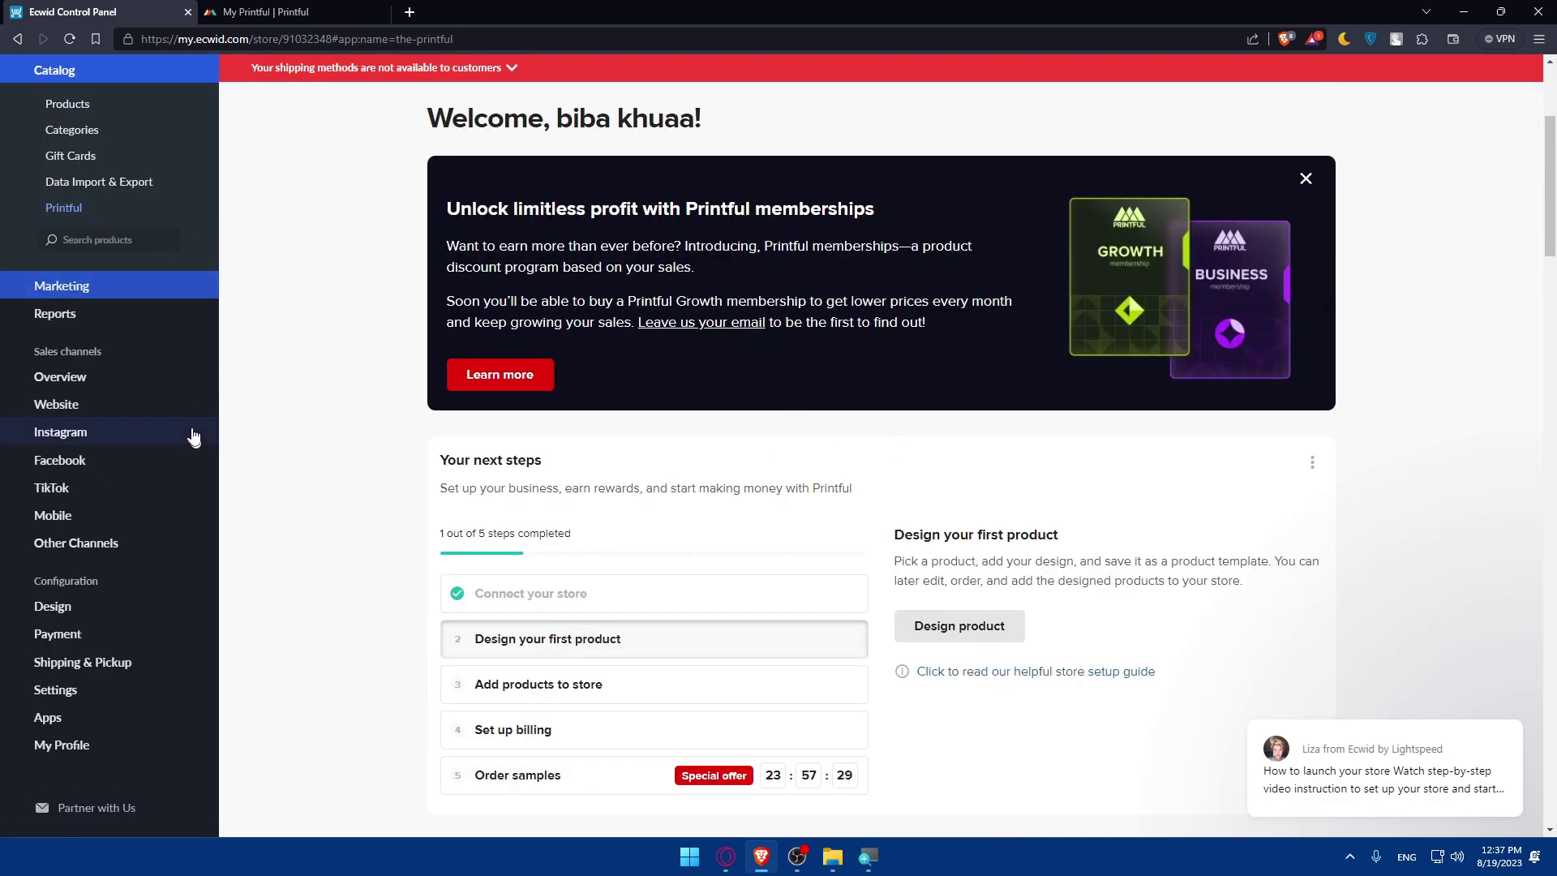
pyautogui.scroll(3, 147, 278)
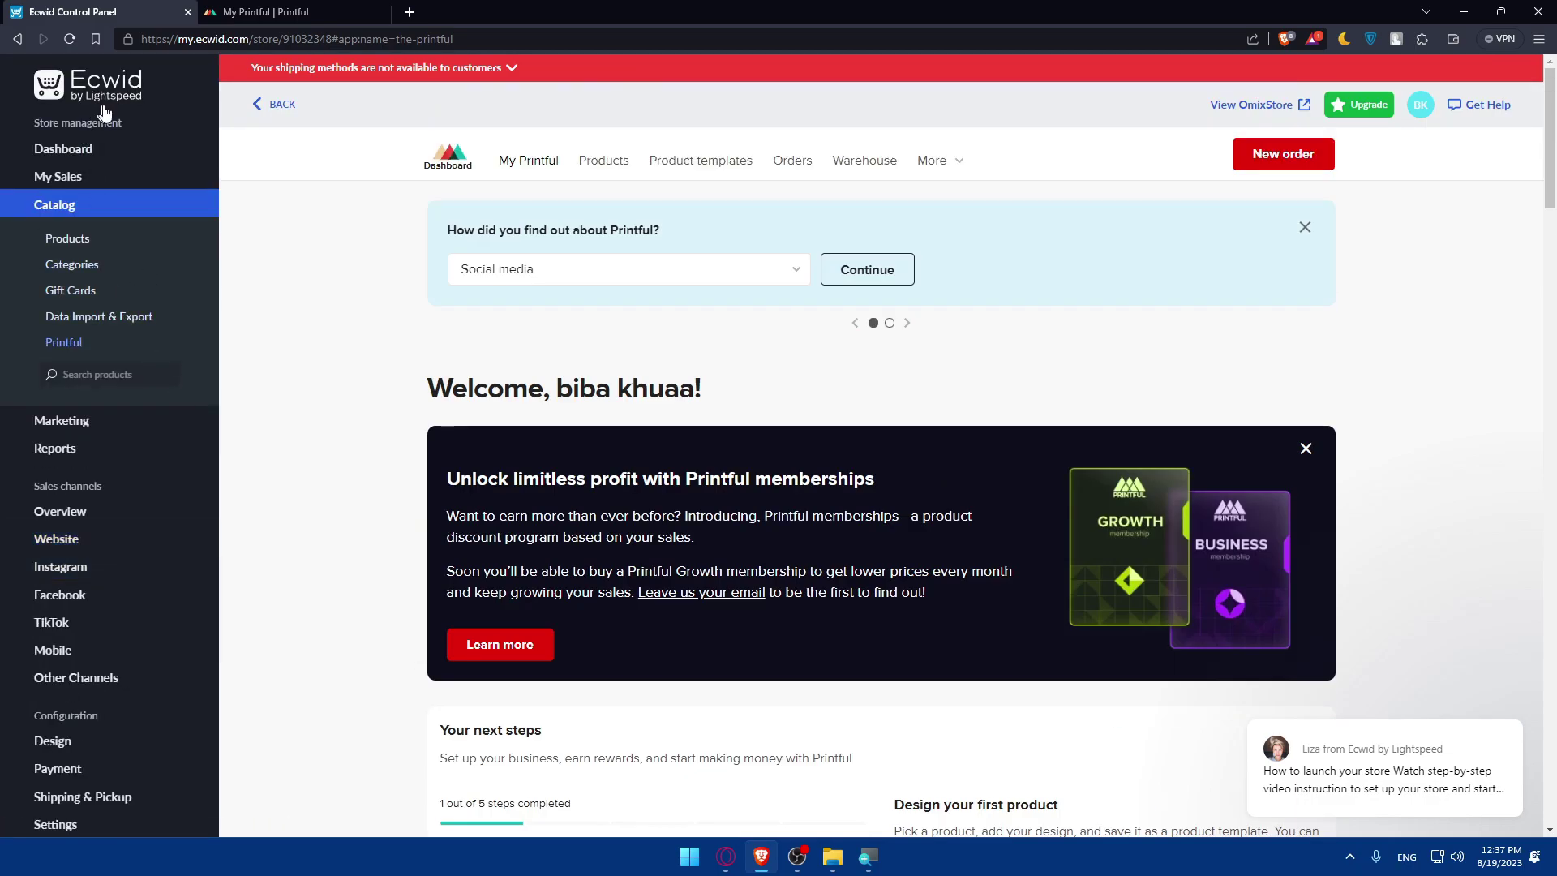
# Open the Ecwid Dashboard and look over its 17% getting-started to-do list.
pyautogui.click(85, 156)
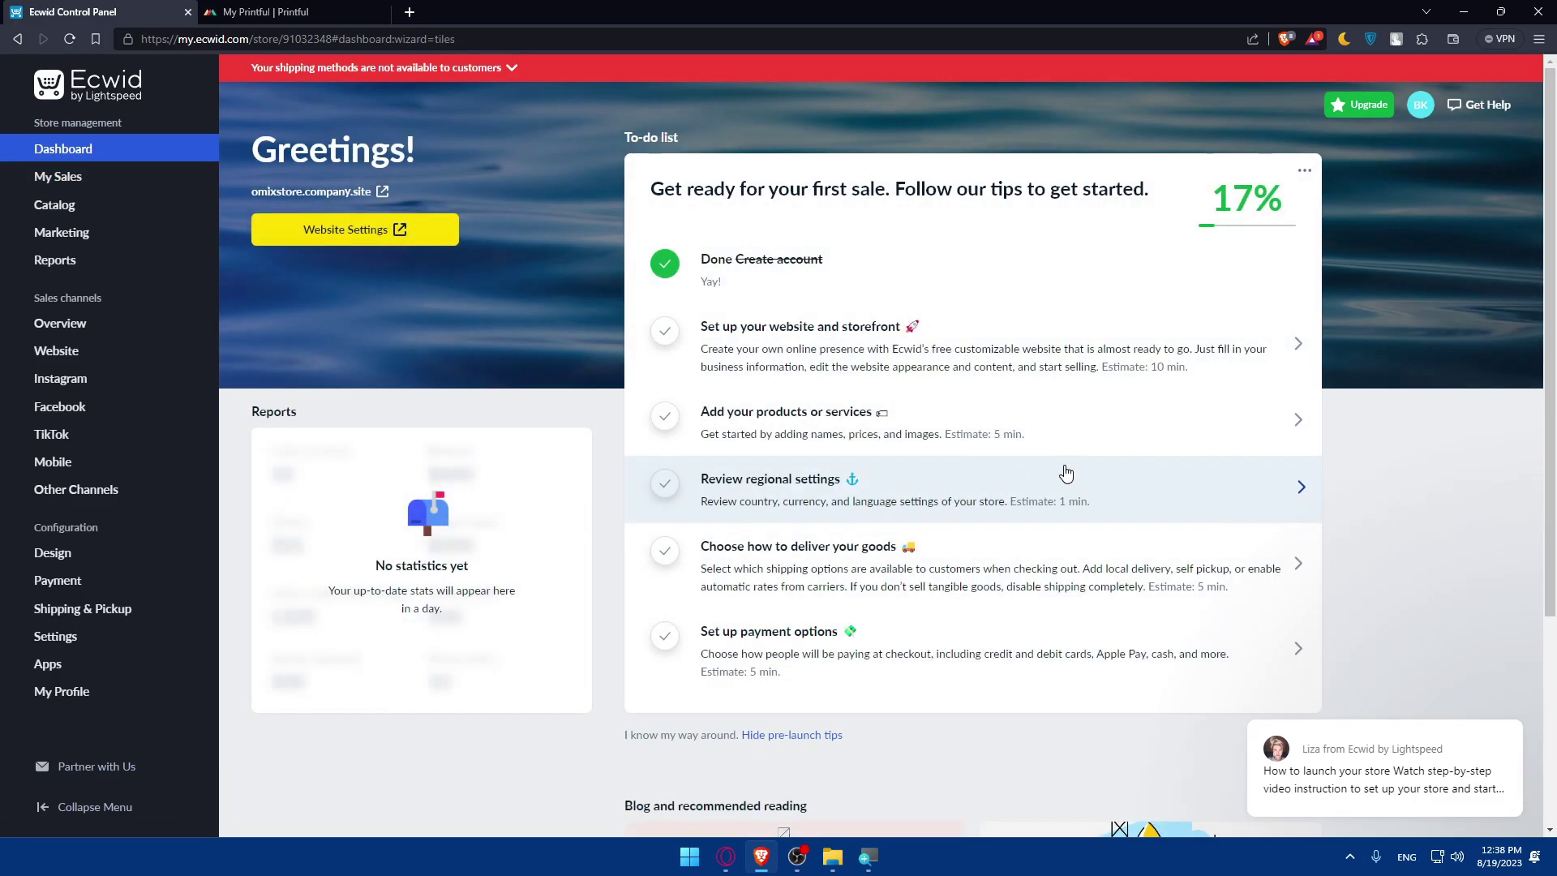
pyautogui.scroll(-3, 734, 350)
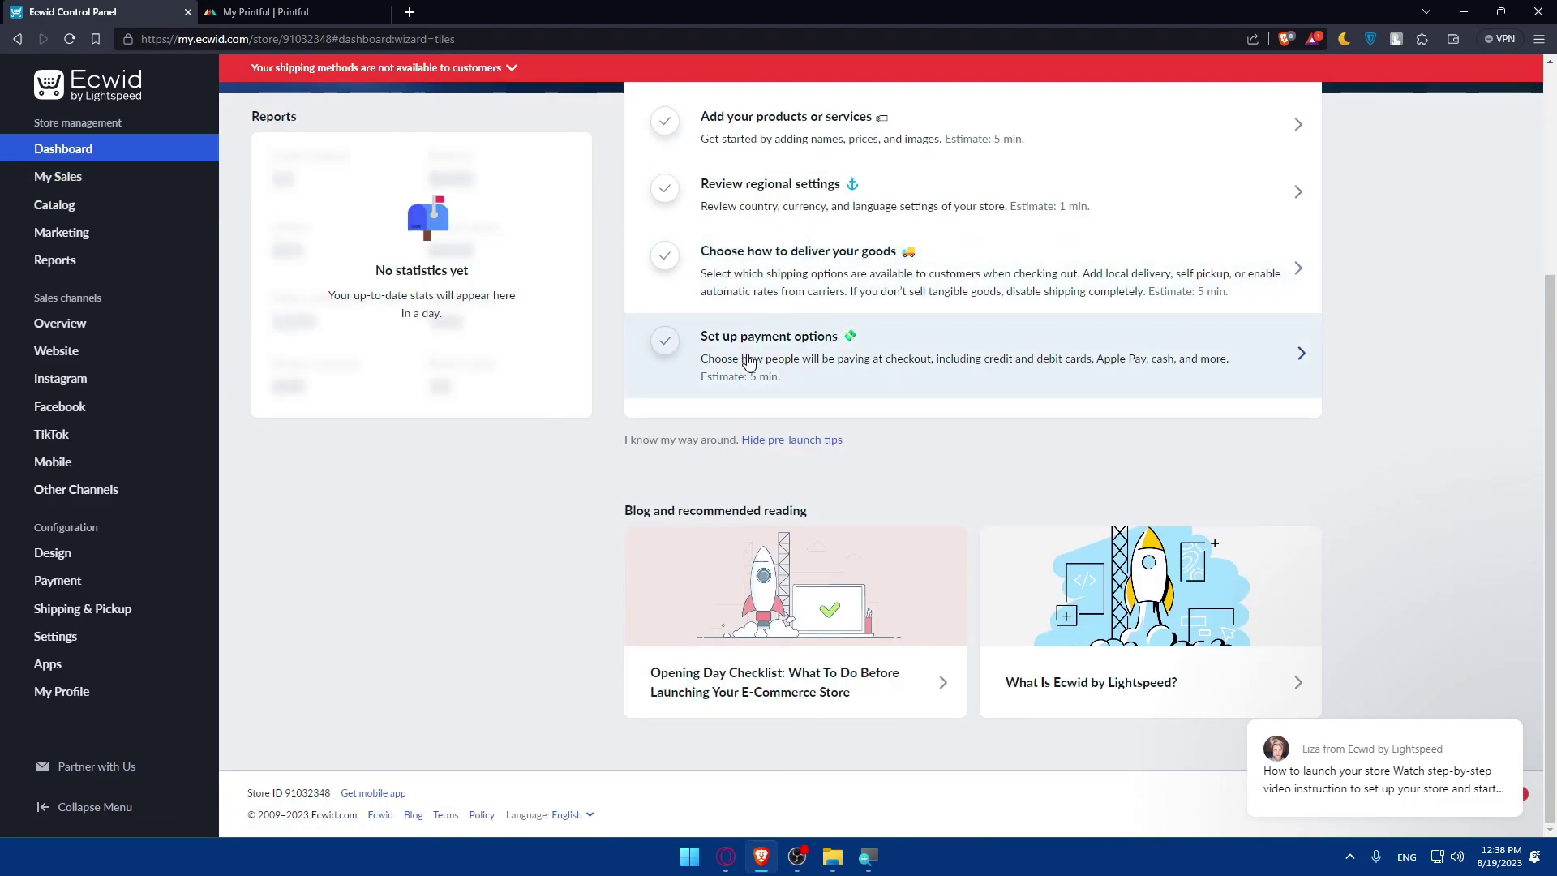
pyautogui.scroll(3, 522, 361)
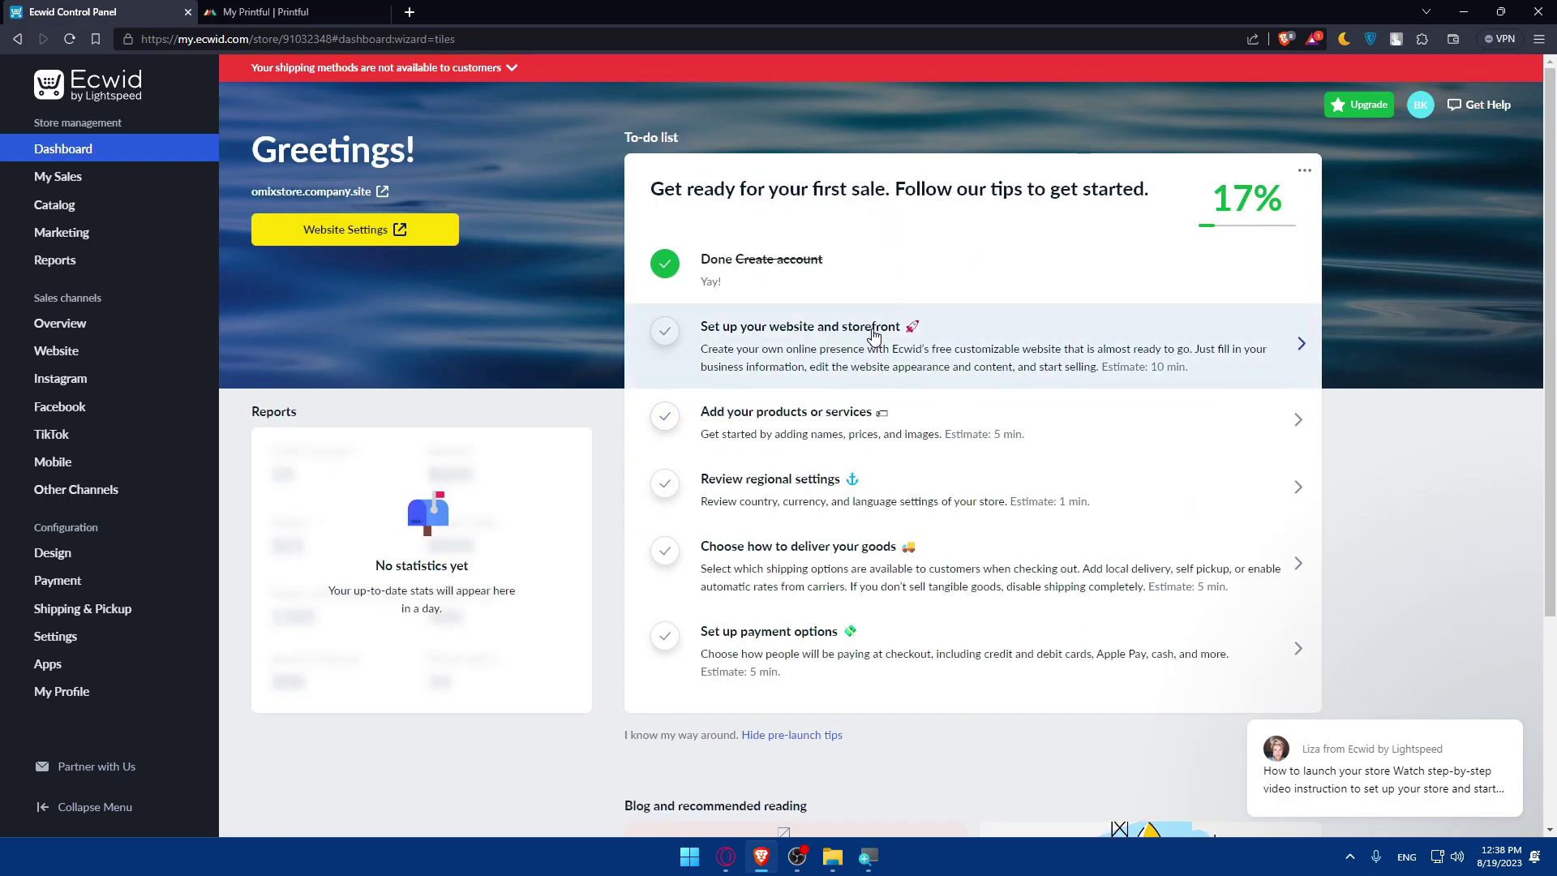